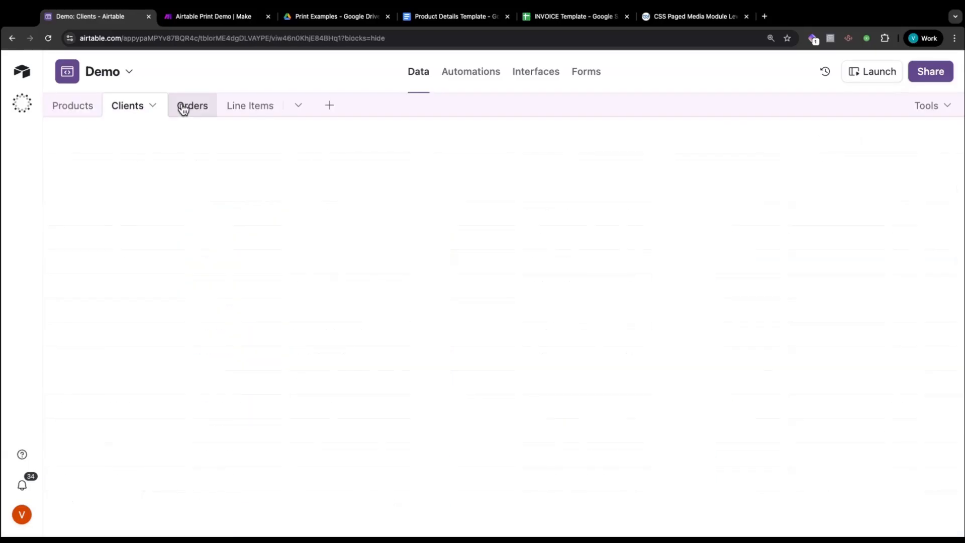
Browse the Orders and Line Items tables and return to the Products table.
click(185, 106)
click(235, 108)
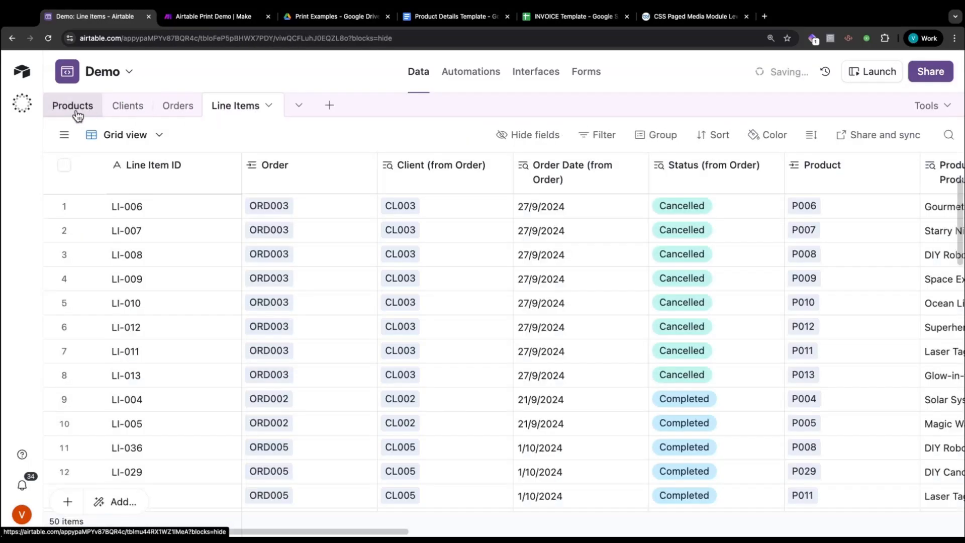
click(75, 108)
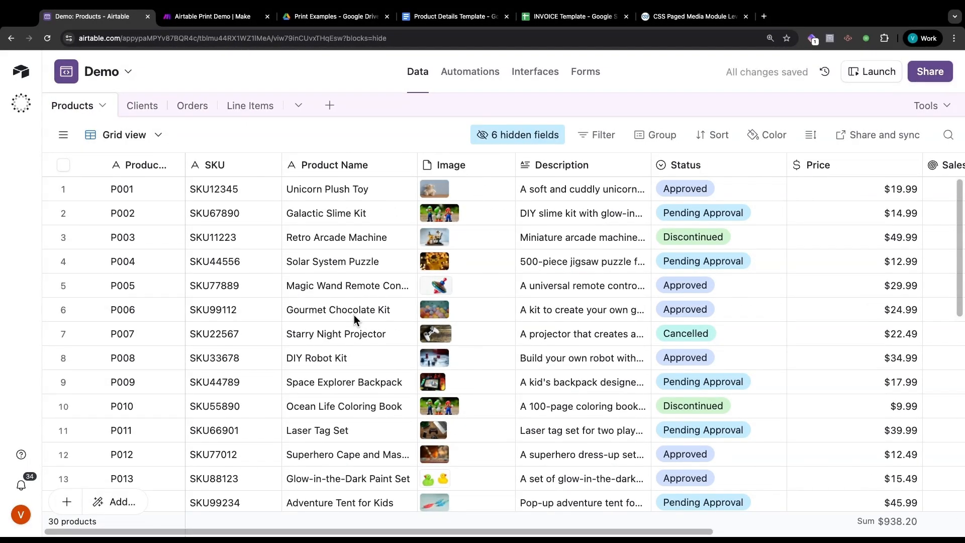
Preview the printout of the Products table's Grid view with the preset print settings and dismiss it without saving.
click(158, 136)
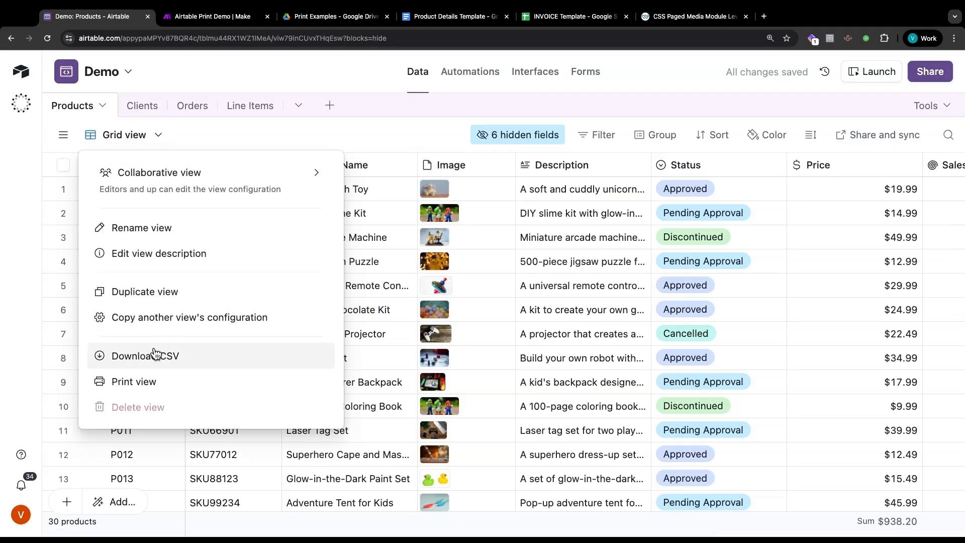
click(151, 383)
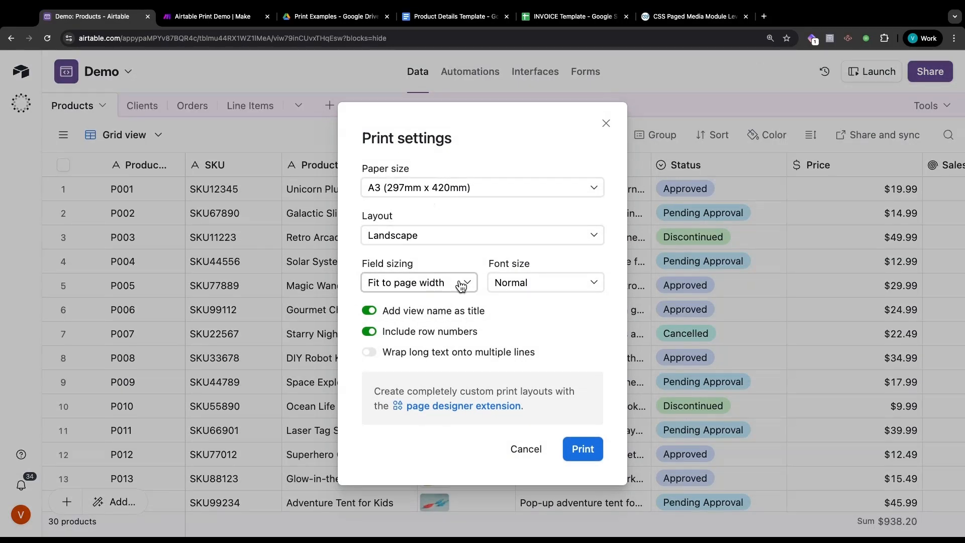
click(568, 449)
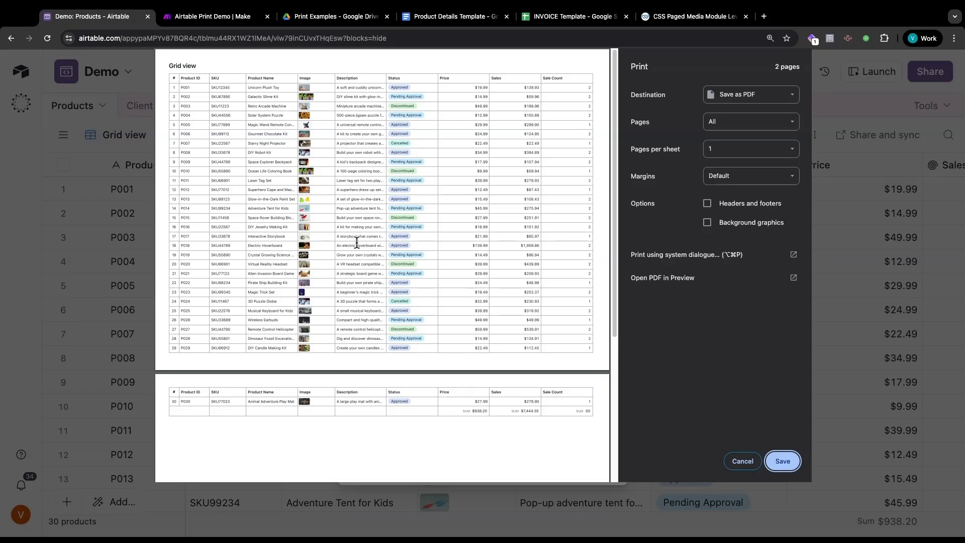
click(742, 461)
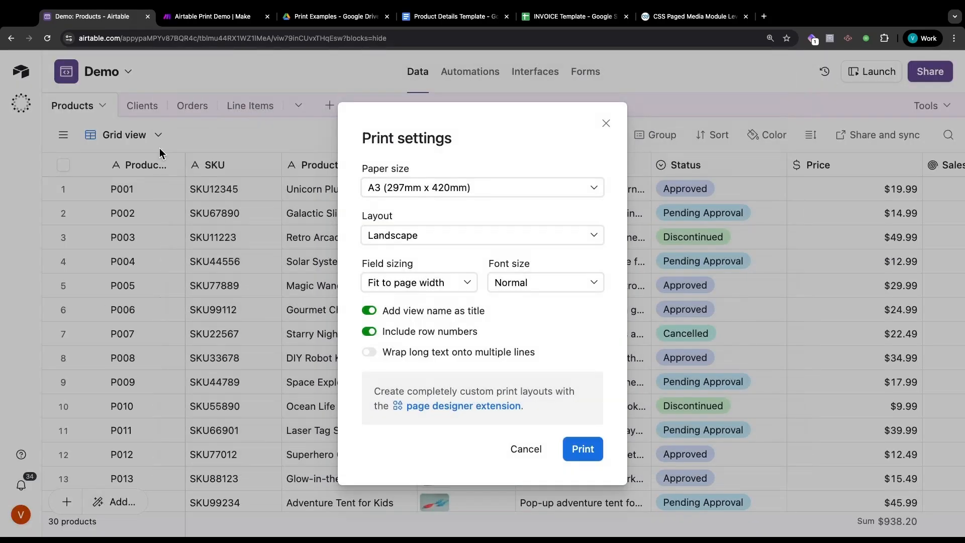
click(96, 133)
click(128, 136)
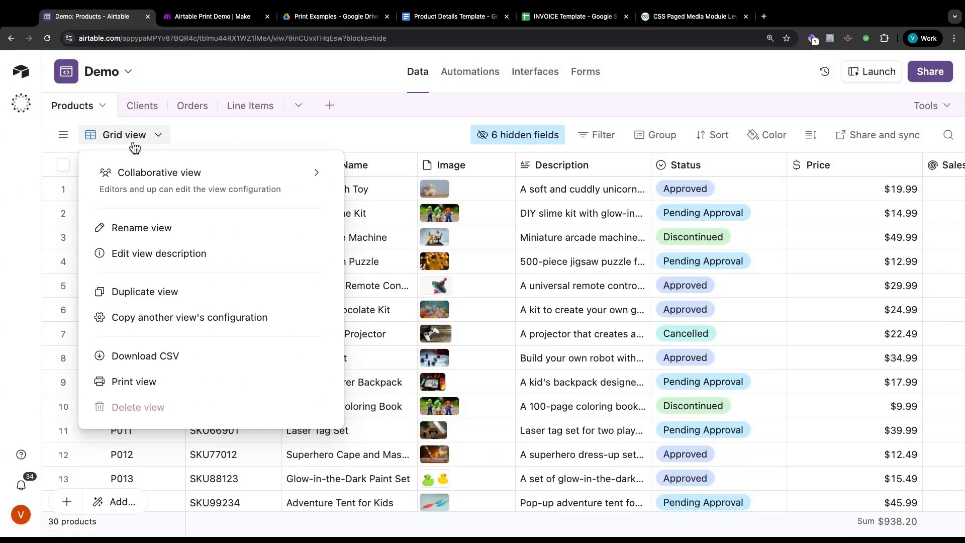
Switch the Products table to the Gallery view, preview its printout and cancel printing.
click(69, 137)
click(99, 254)
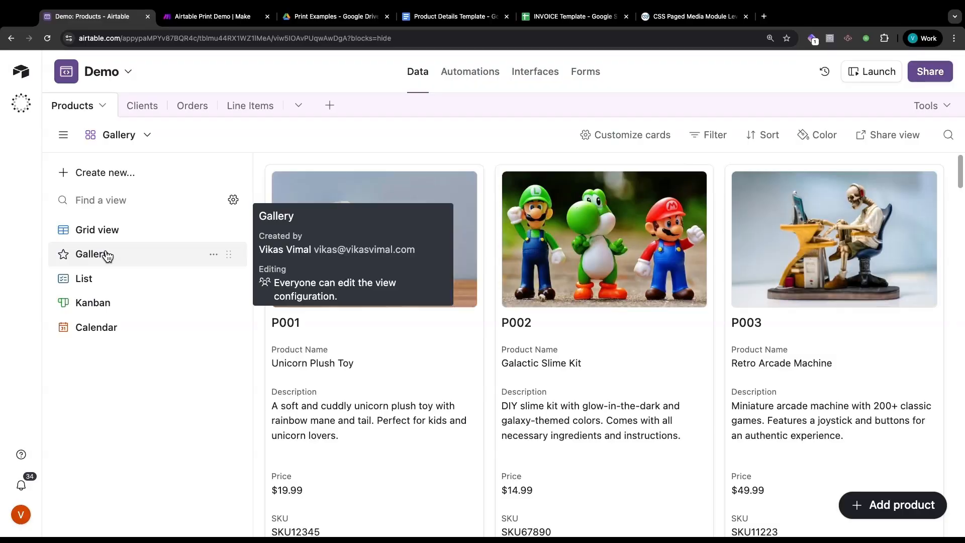
click(146, 134)
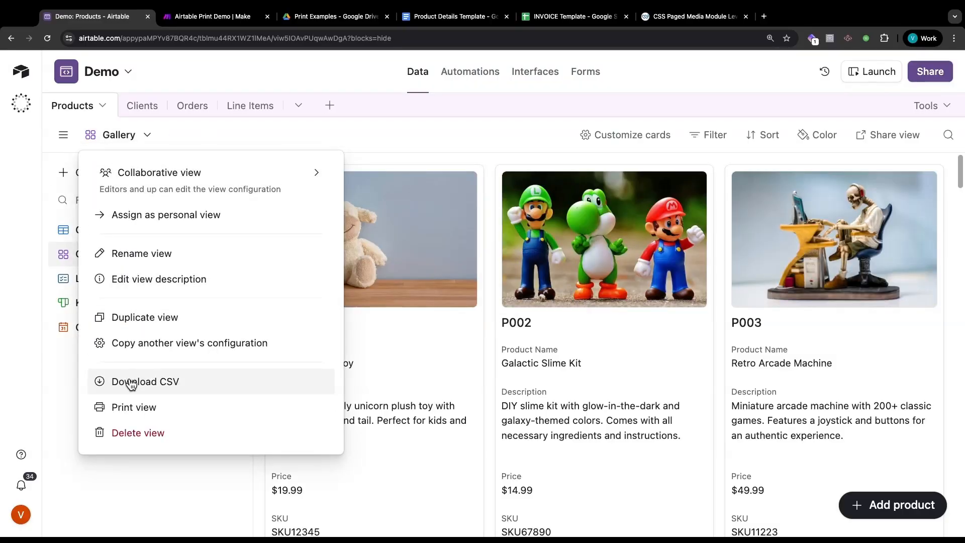
click(129, 409)
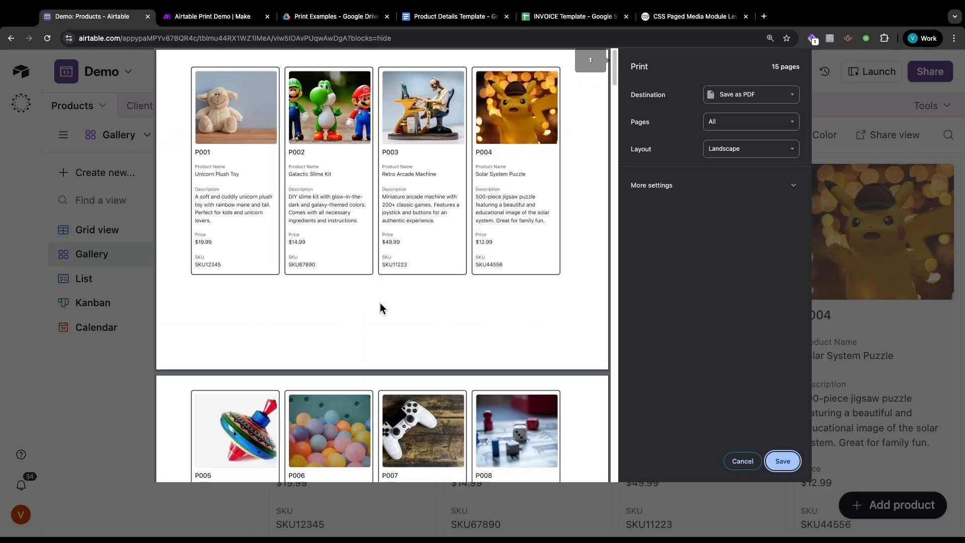
click(741, 460)
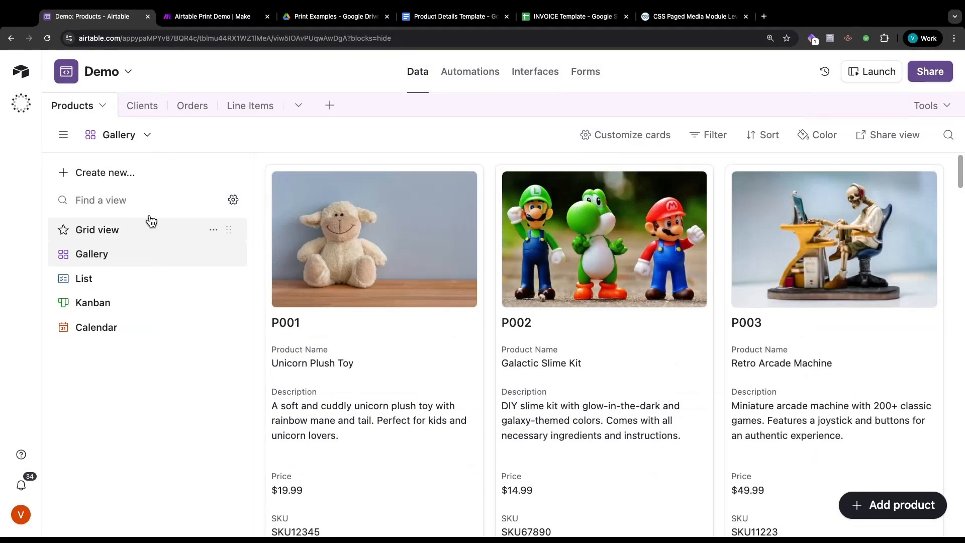
Switch the Products table to the List view, preview its printout and cancel printing.
click(106, 280)
click(132, 136)
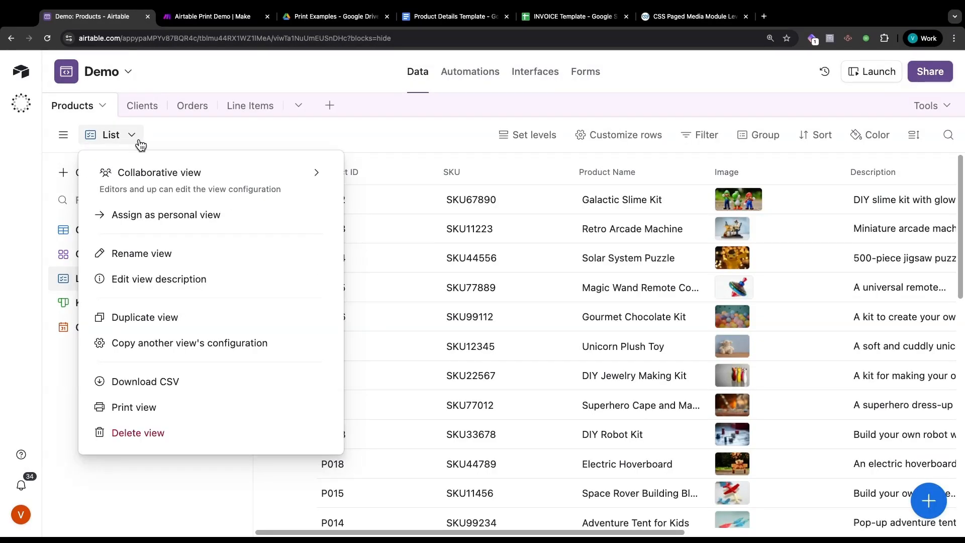
click(174, 413)
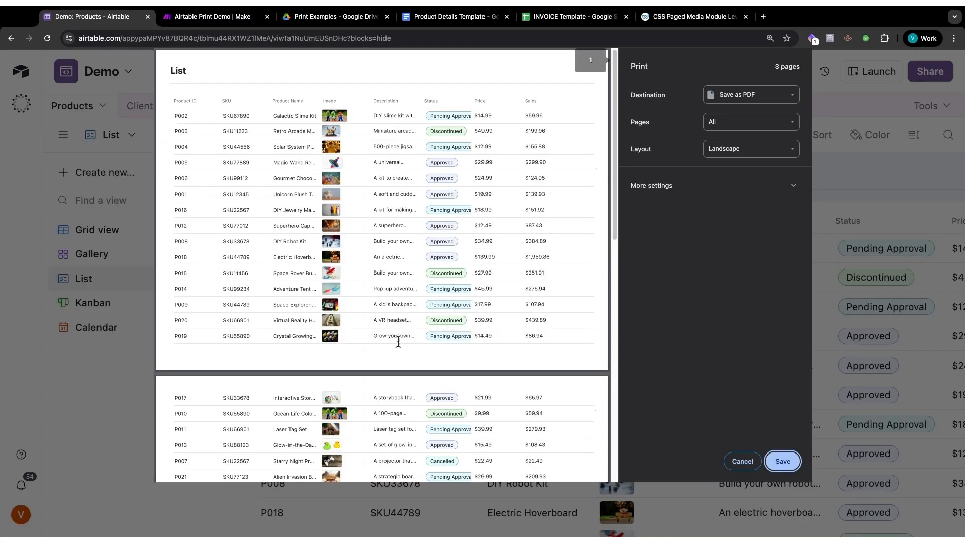
click(743, 461)
Switch the Products table to the Calendar view, preview its printout and cancel printing.
click(96, 327)
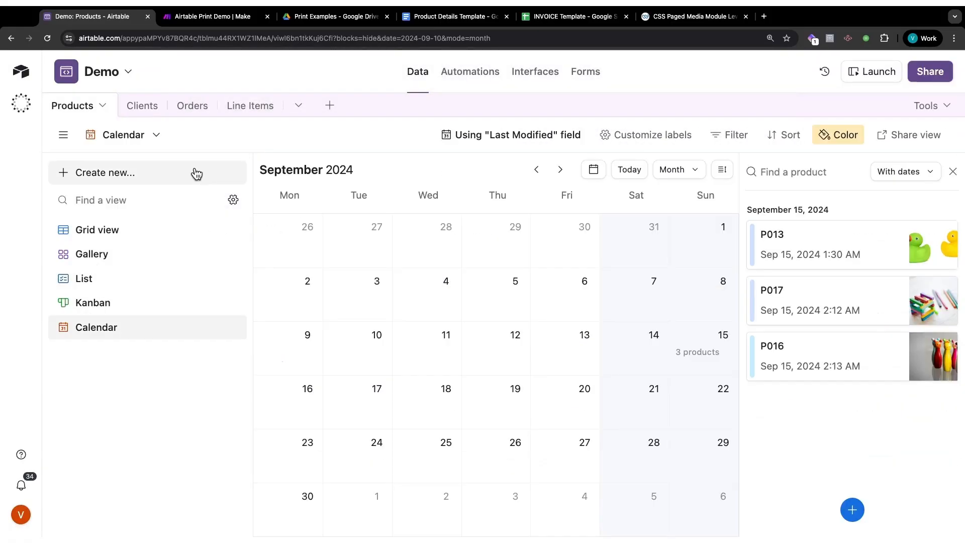
click(156, 134)
click(164, 438)
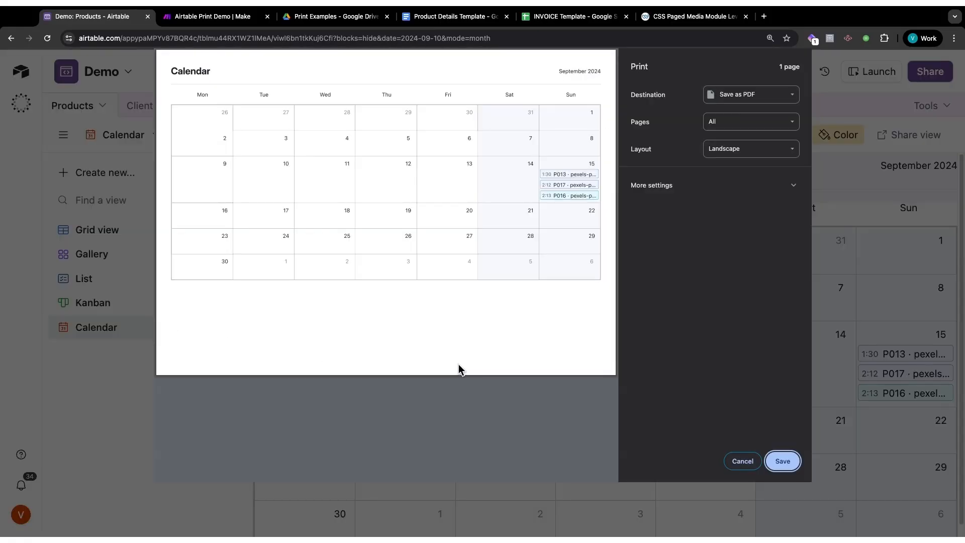
click(742, 462)
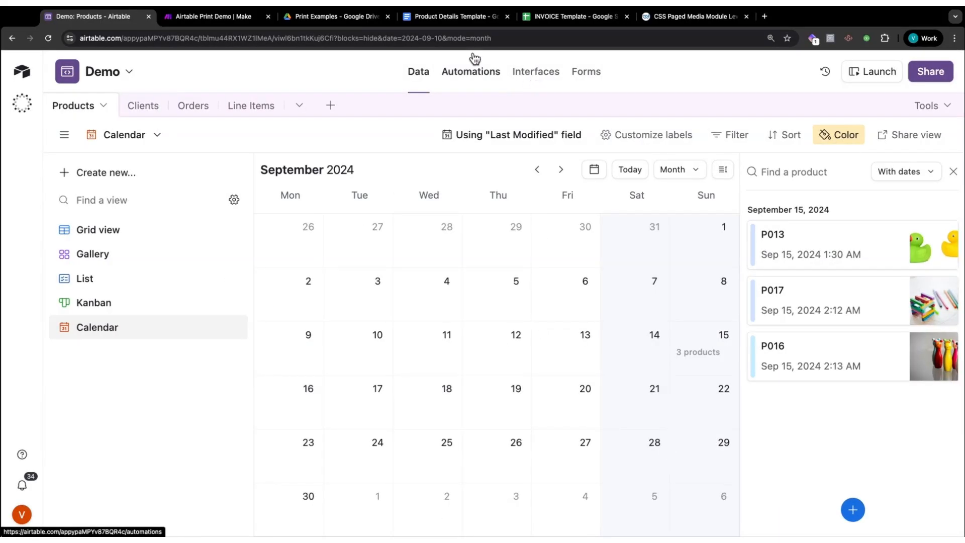
Go to the Products Overview page in the base's interface, preview the printout of this page and cancel printing.
click(536, 72)
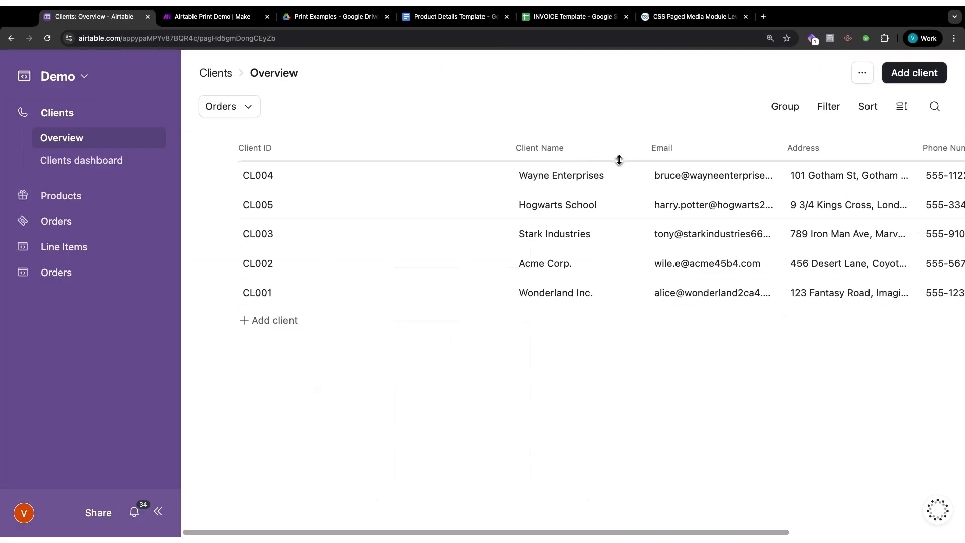
click(61, 195)
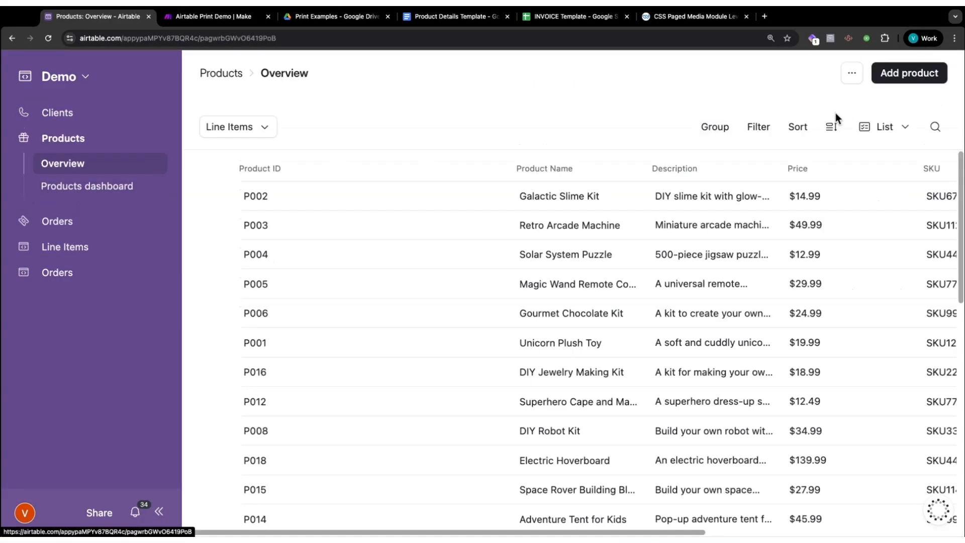
click(852, 79)
click(803, 111)
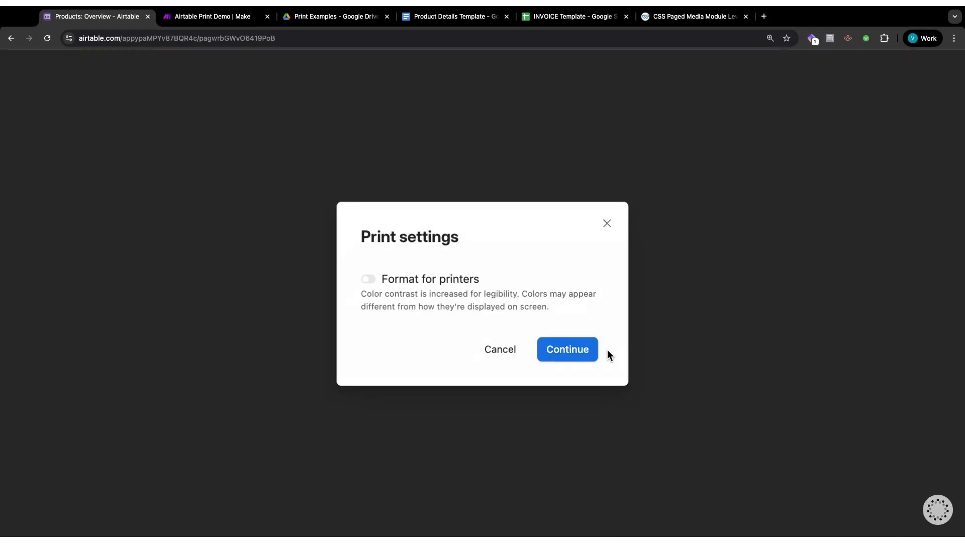
click(558, 347)
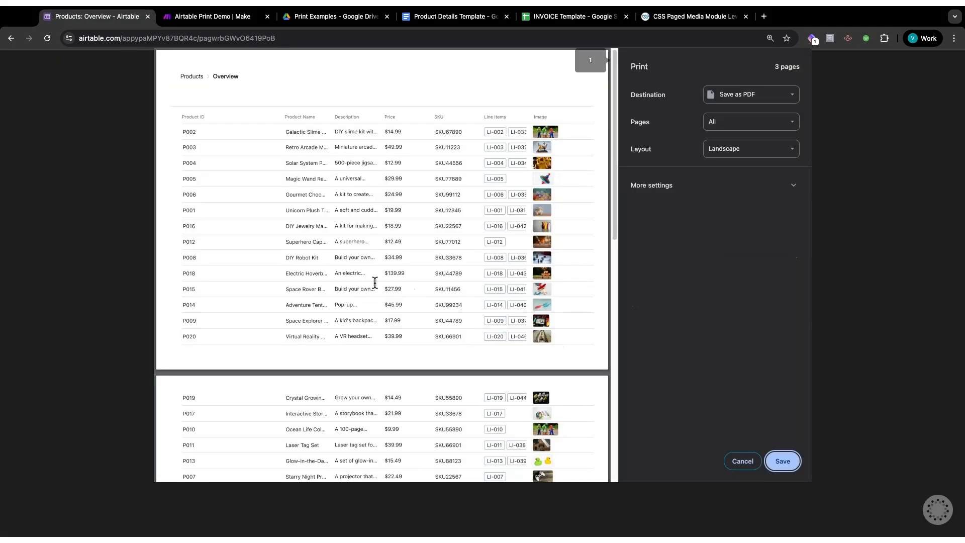
scroll(375, 280, down, 5)
scroll(375, 279, up, 4)
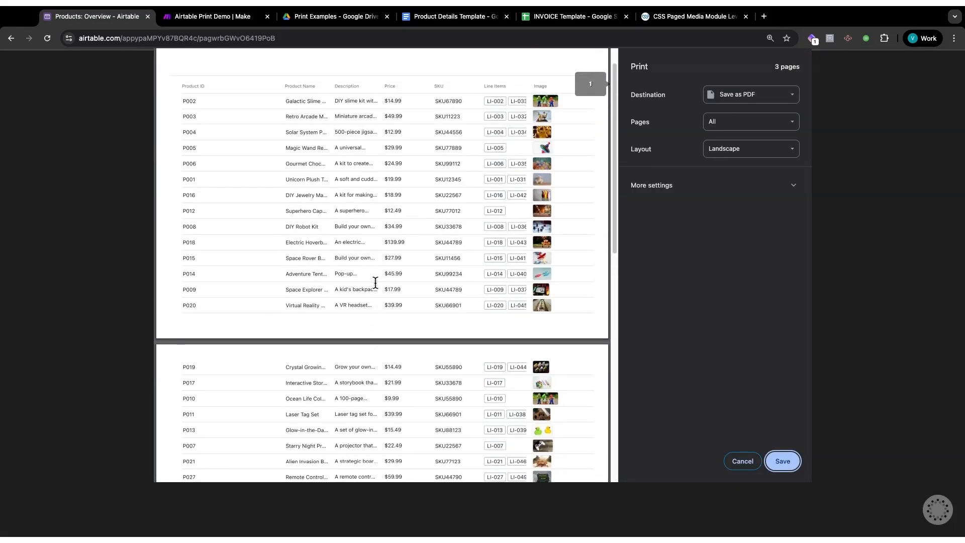
click(743, 461)
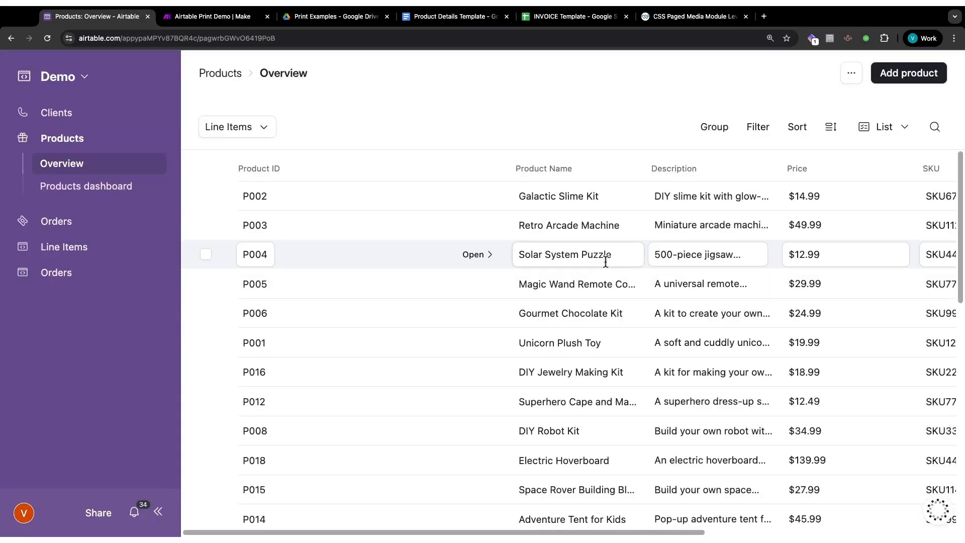
Open the details of product P004, preview a record printout with Format for printers enabled, and close the record.
click(480, 256)
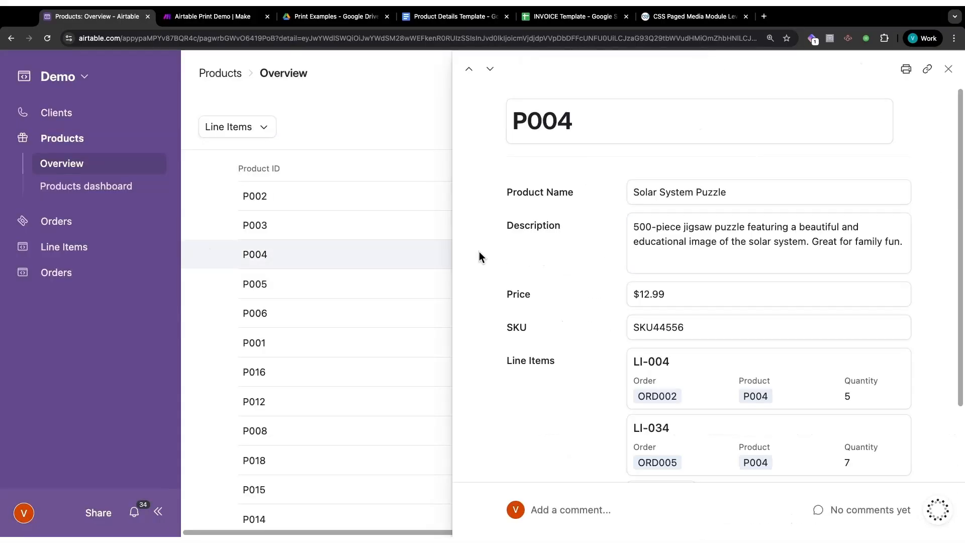
scroll(692, 316, down, 3)
scroll(700, 291, up, 3)
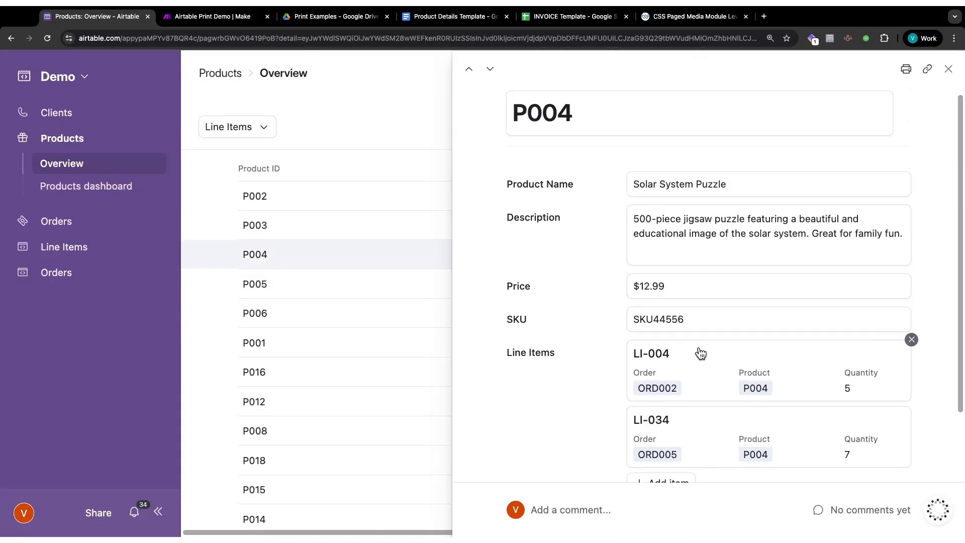
click(904, 70)
click(407, 278)
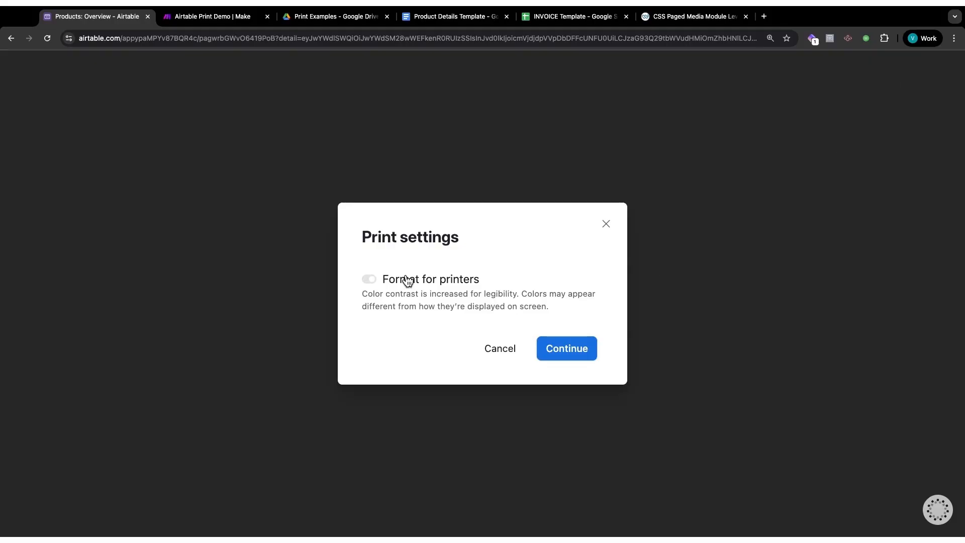
click(563, 349)
key(Escape)
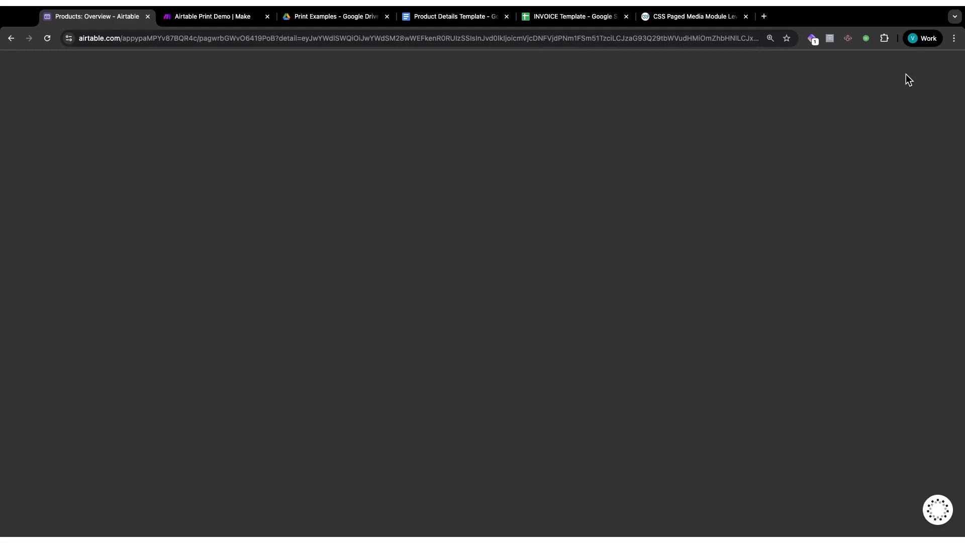
click(951, 72)
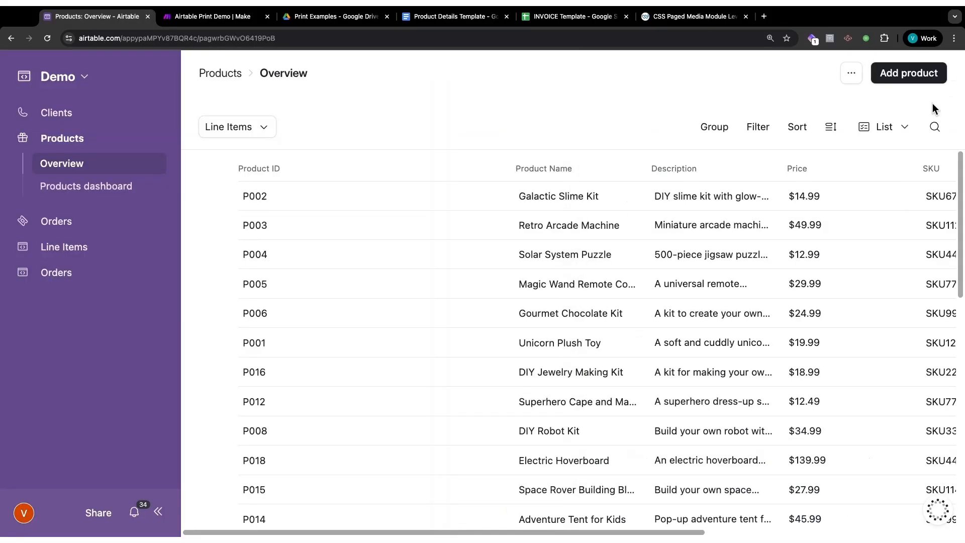
Preview the detail printout of all products with Format for printers enabled, look through its pages and cancel printing.
click(851, 74)
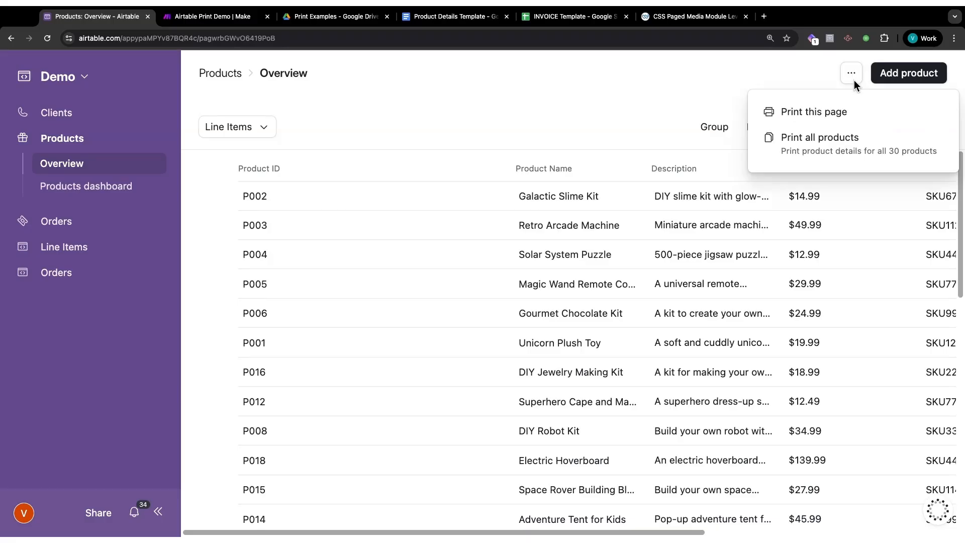
click(828, 149)
click(409, 280)
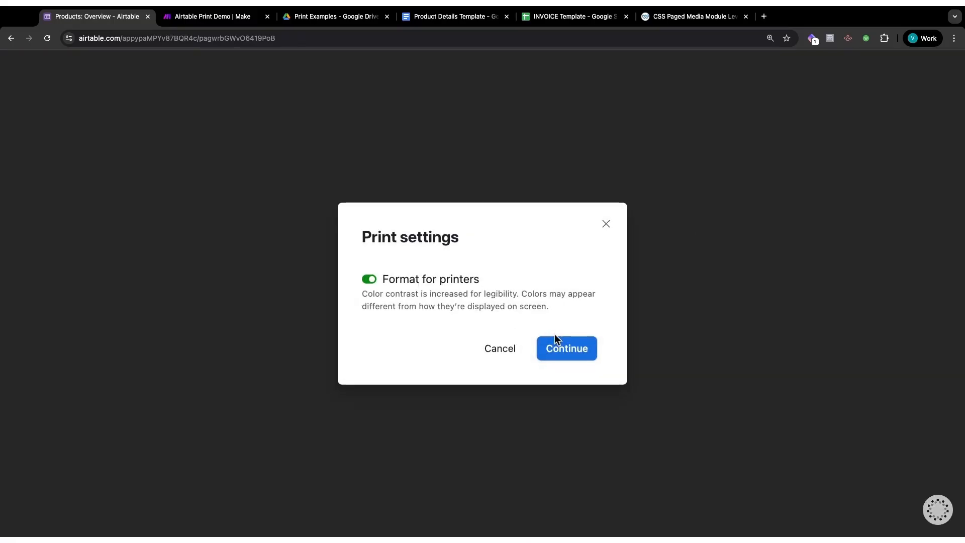
click(564, 348)
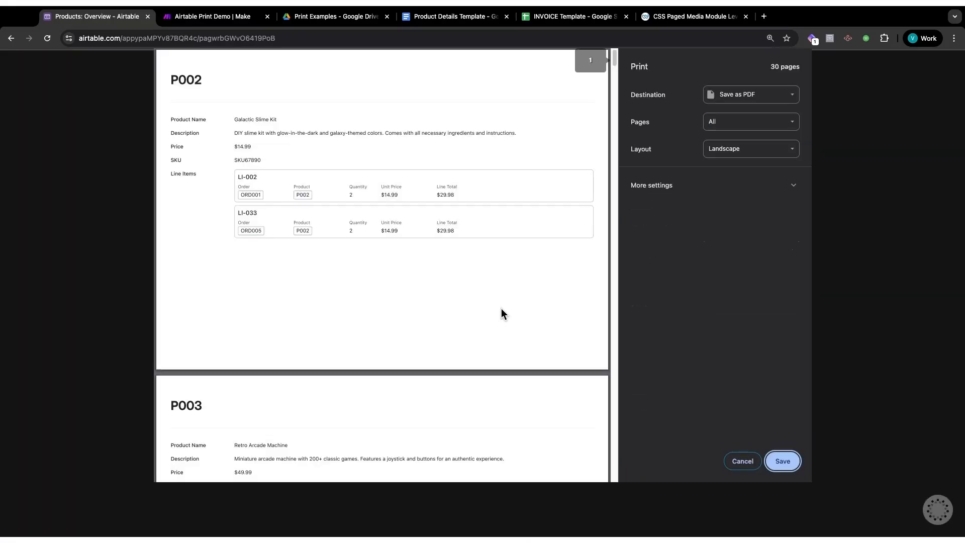
scroll(441, 272, down, 20)
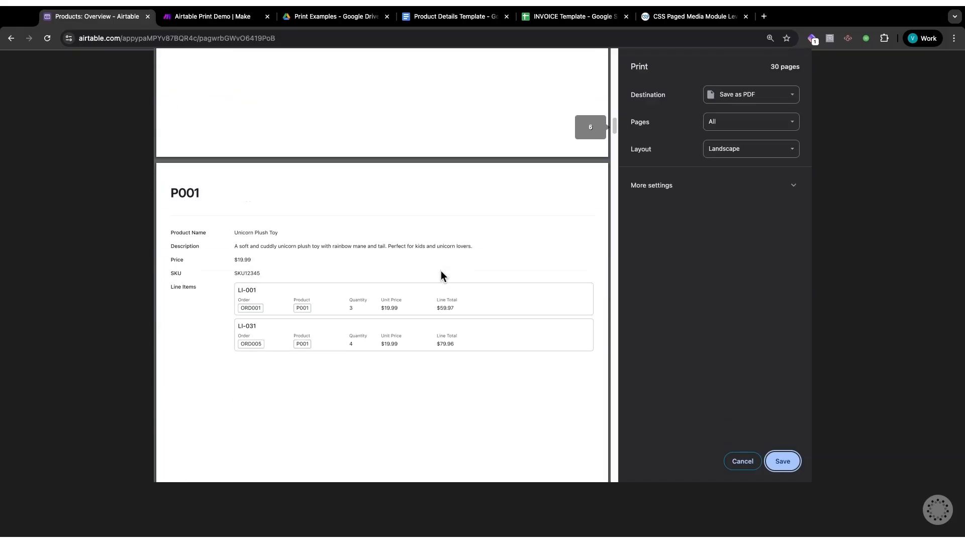
scroll(442, 275, down, 10)
click(741, 459)
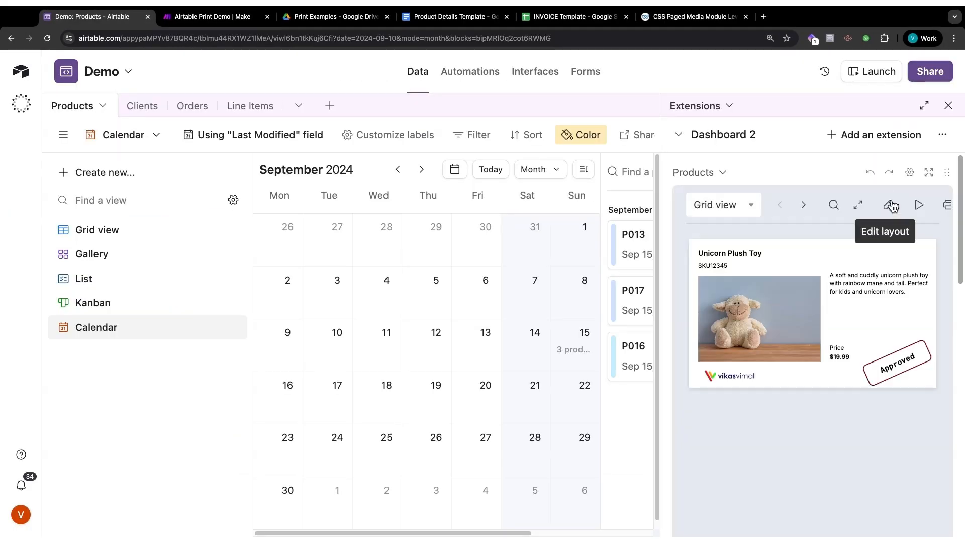
Expand the Products page designer extension to full screen with its layout open for editing and review the available elements.
click(928, 173)
click(783, 139)
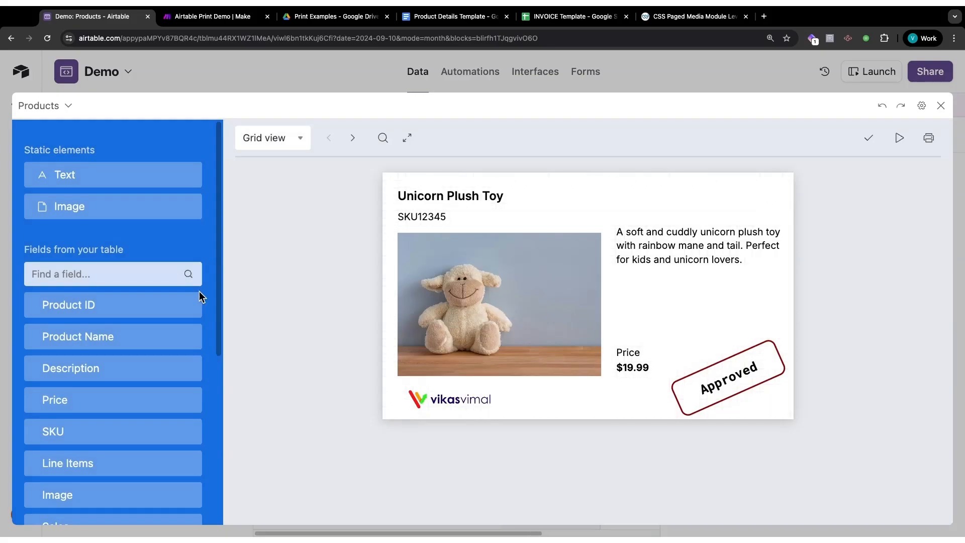
scroll(119, 312, down, 3)
mouse_move(81, 310)
mouse_down()
mouse_move(577, 275)
mouse_move(81, 323)
mouse_up()
Select the description text element on the product card and examine its font, alignment and border settings.
click(653, 245)
scroll(90, 379, down, 10)
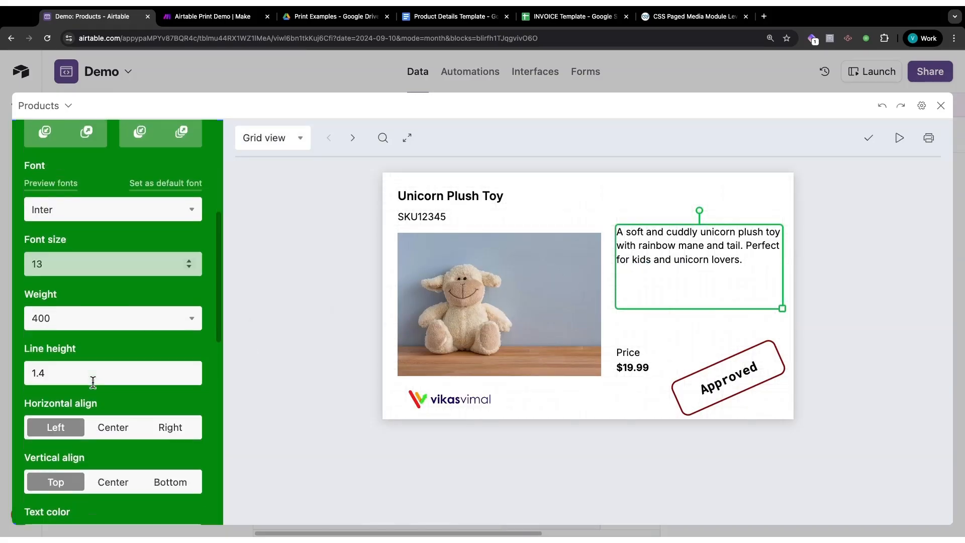
scroll(93, 379, down, 5)
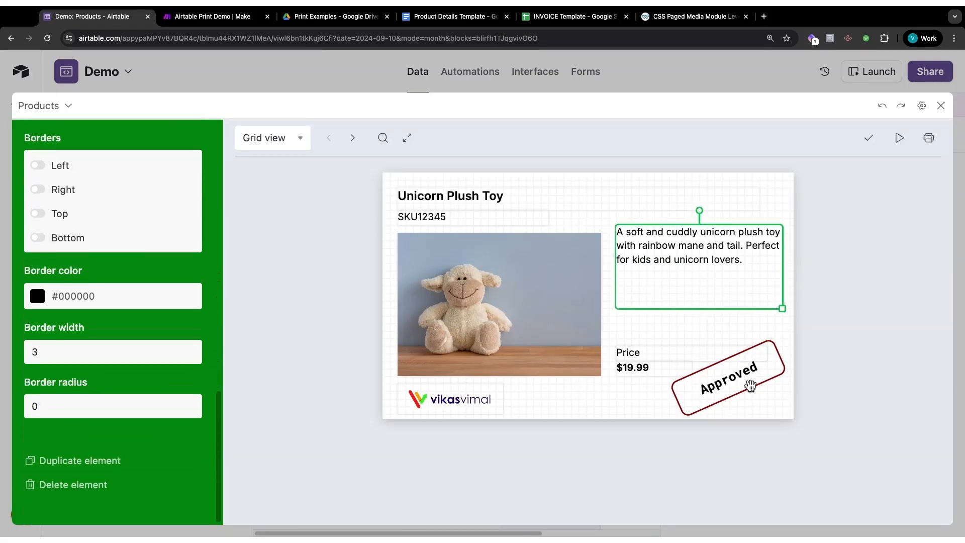
Open the print settings of the Products layout and review the view, record layout, image quality and paper options.
click(797, 432)
click(928, 138)
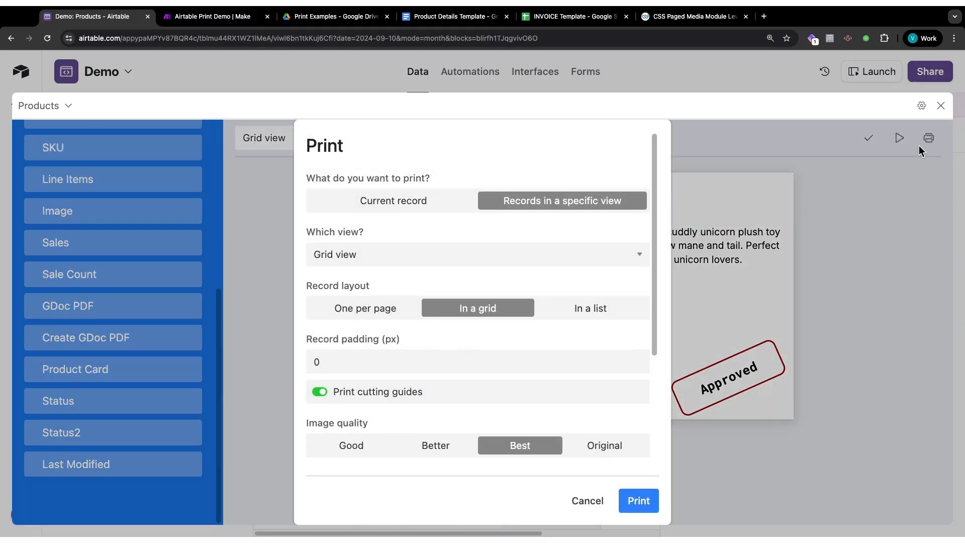
scroll(403, 340, down, 3)
scroll(394, 302, up, 2)
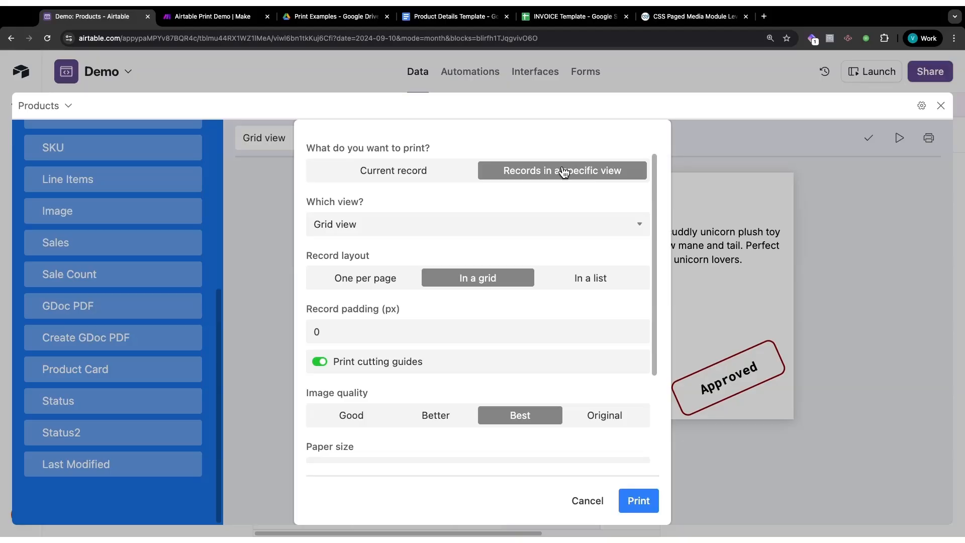
scroll(499, 284, down, 3)
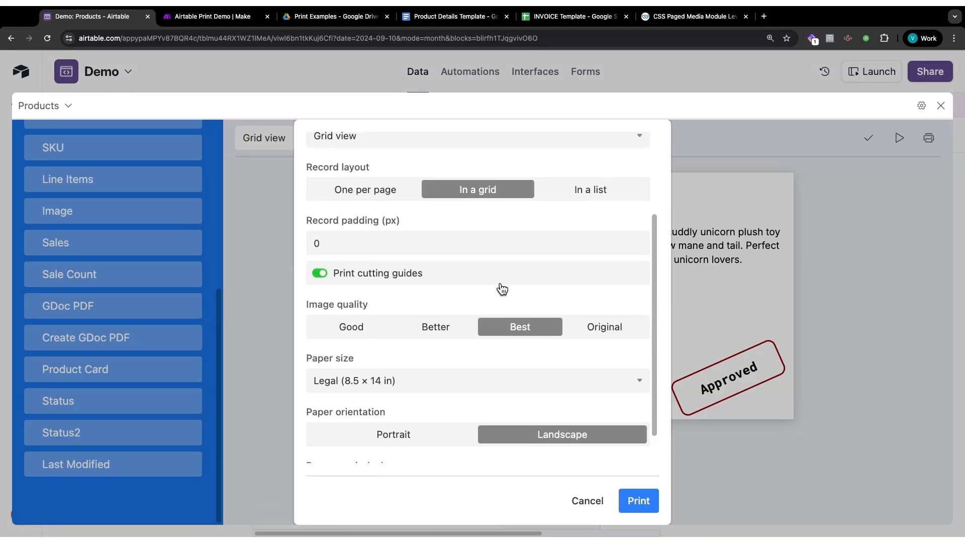
Preview the Grid view product cards in a grid on Legal landscape paper, look through the pages and cancel printing.
click(638, 501)
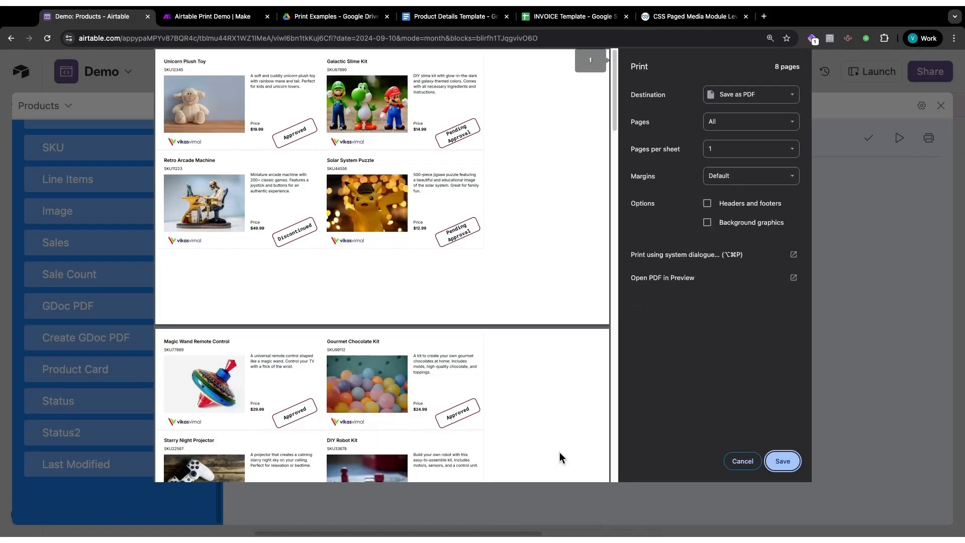
scroll(433, 343, down, 10)
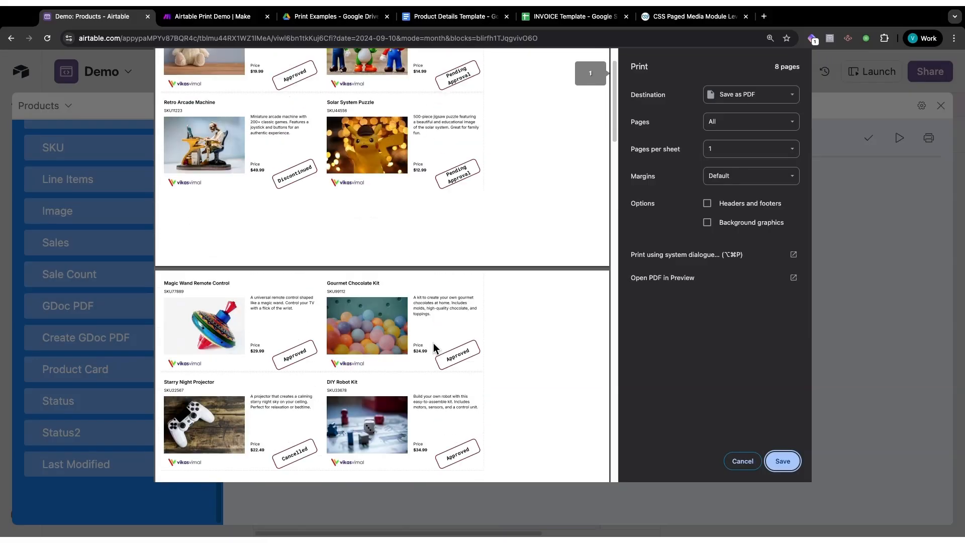
key(Escape)
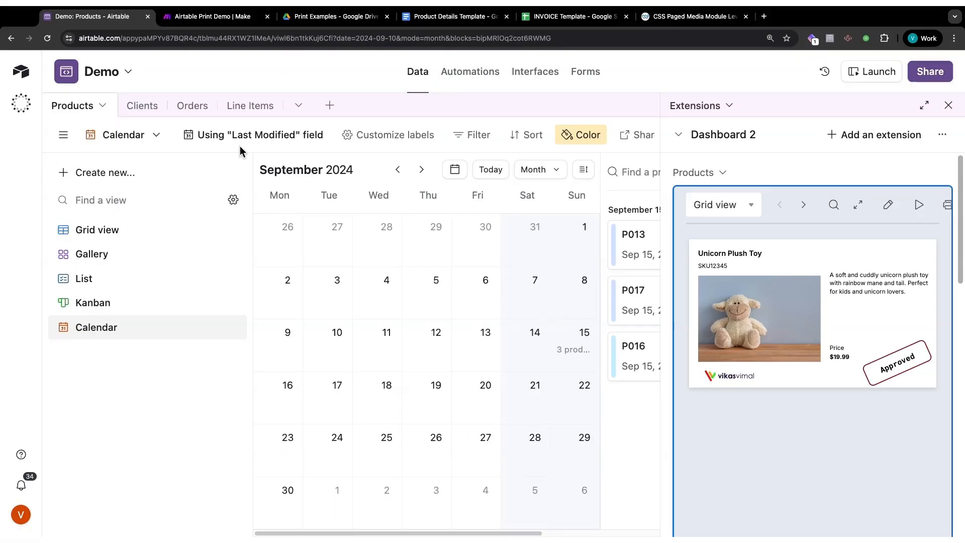
Switch to the Orders table and find the Invoice page designer extension on Dashboard 2.
click(193, 107)
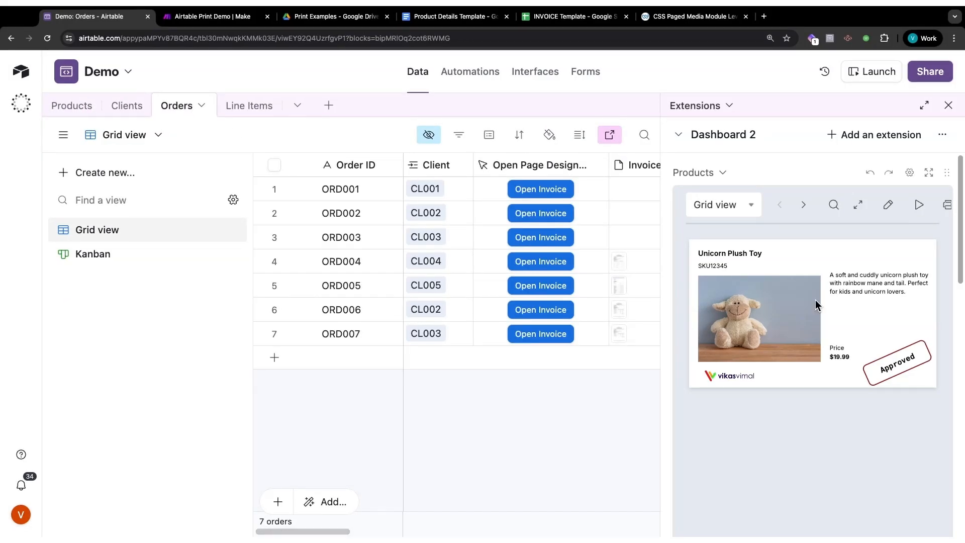
scroll(816, 300, down, 10)
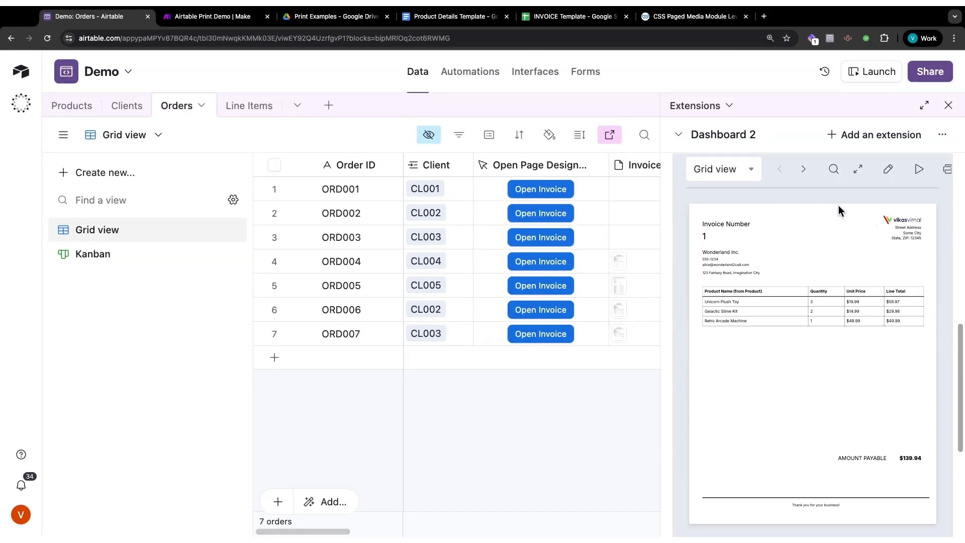
scroll(821, 360, down, 3)
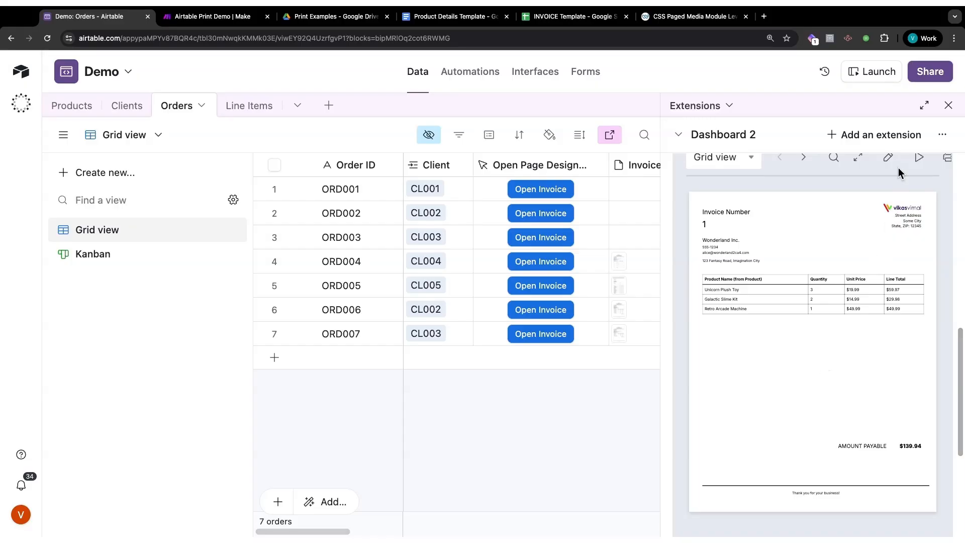
scroll(898, 172, up, 2)
click(928, 179)
key(Escape)
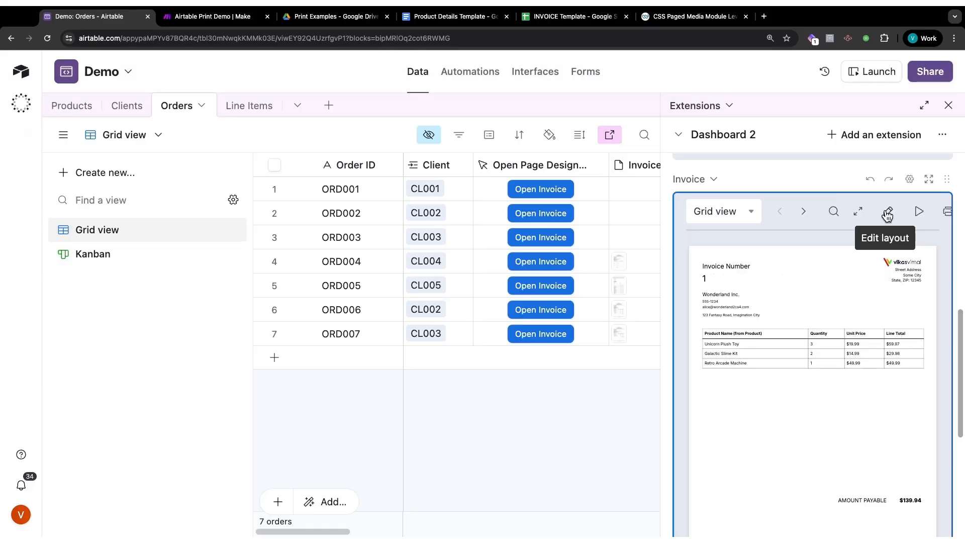
Open the Invoice layout for editing, look over its available fields and select the Line Items table.
click(887, 215)
scroll(168, 351, down, 3)
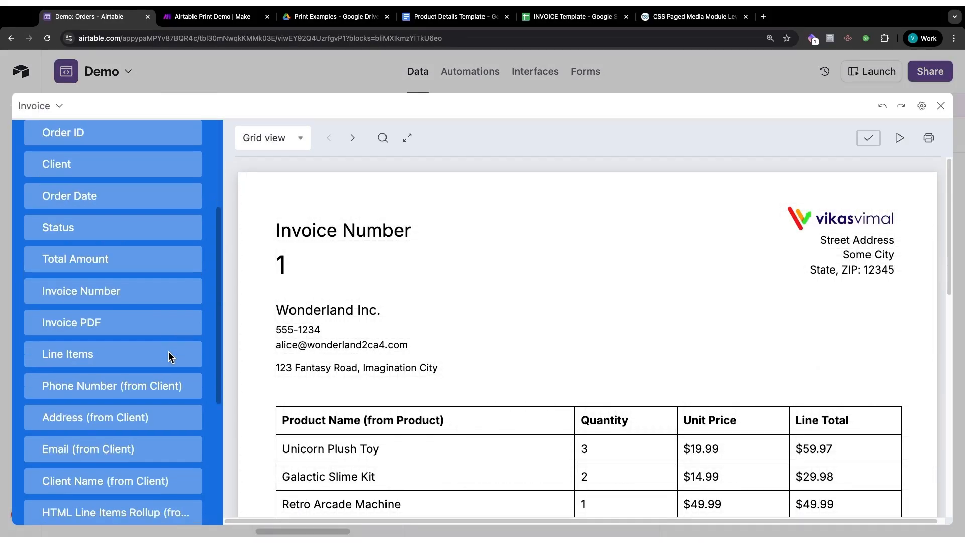
scroll(504, 343, down, 5)
click(530, 334)
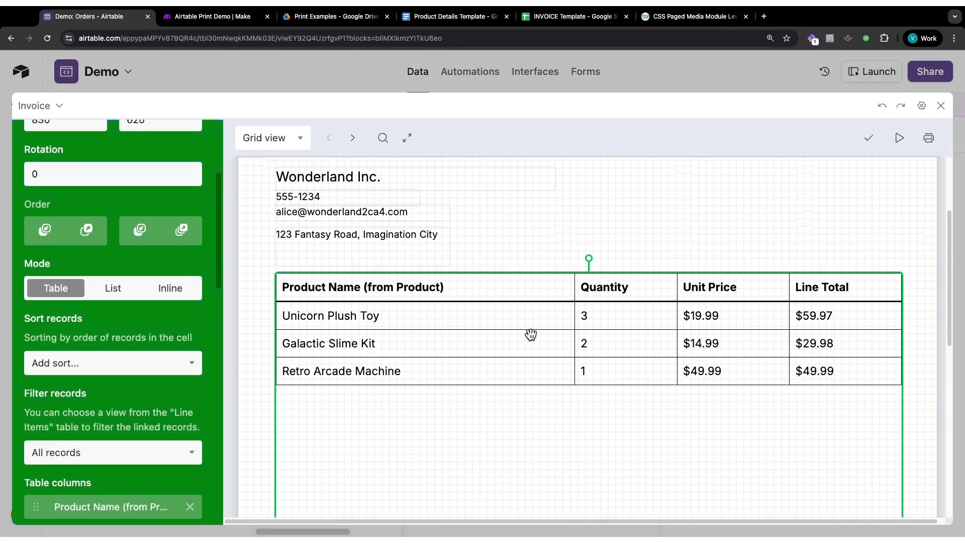
Examine the Line Items element's position, mode, sort, filter, column and border settings, and close the full-screen Invoice extension.
scroll(415, 352, up, 3)
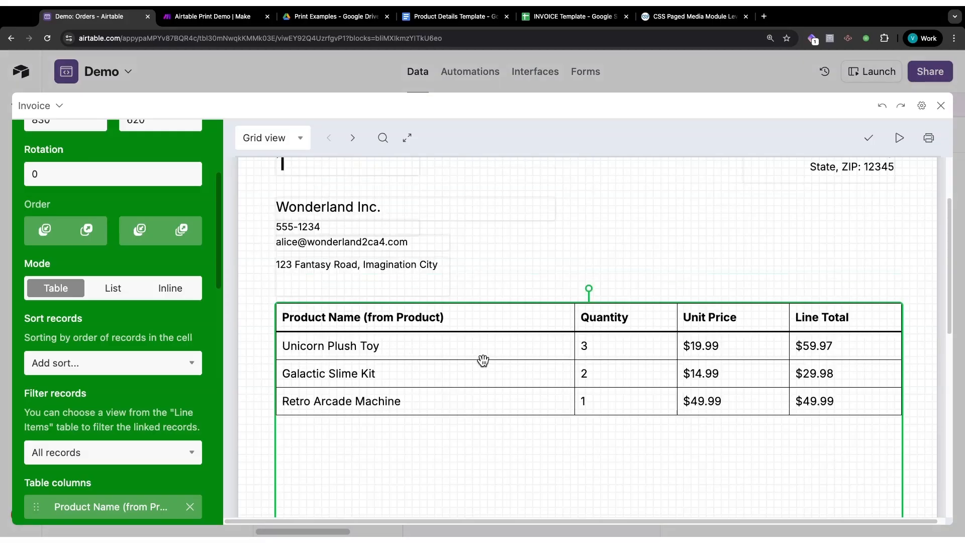
scroll(575, 260, down, 2)
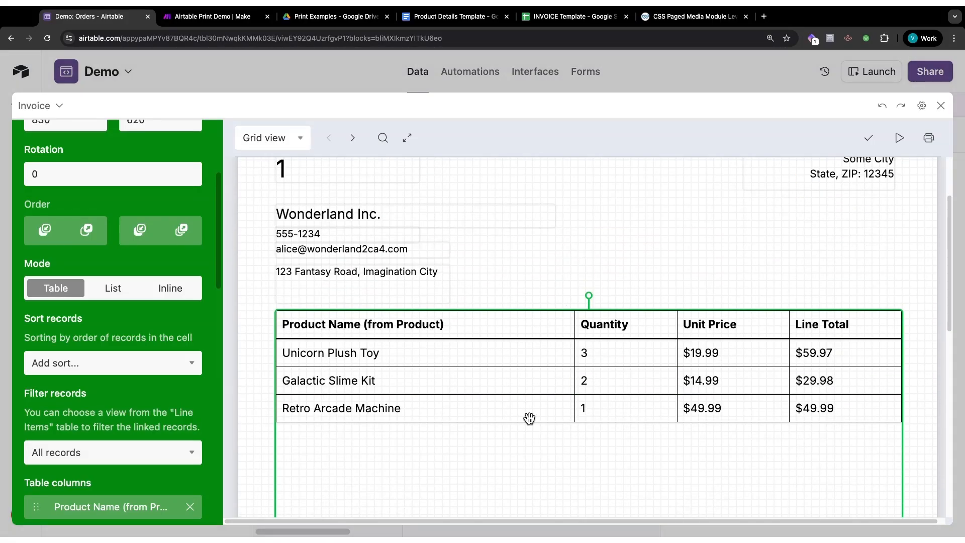
scroll(103, 392, down, 5)
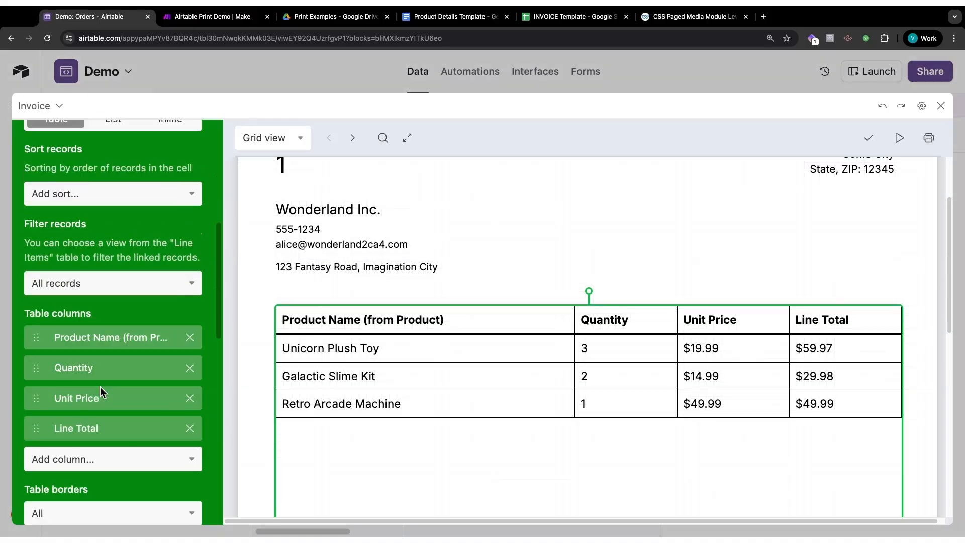
scroll(101, 391, up, 5)
scroll(86, 329, up, 3)
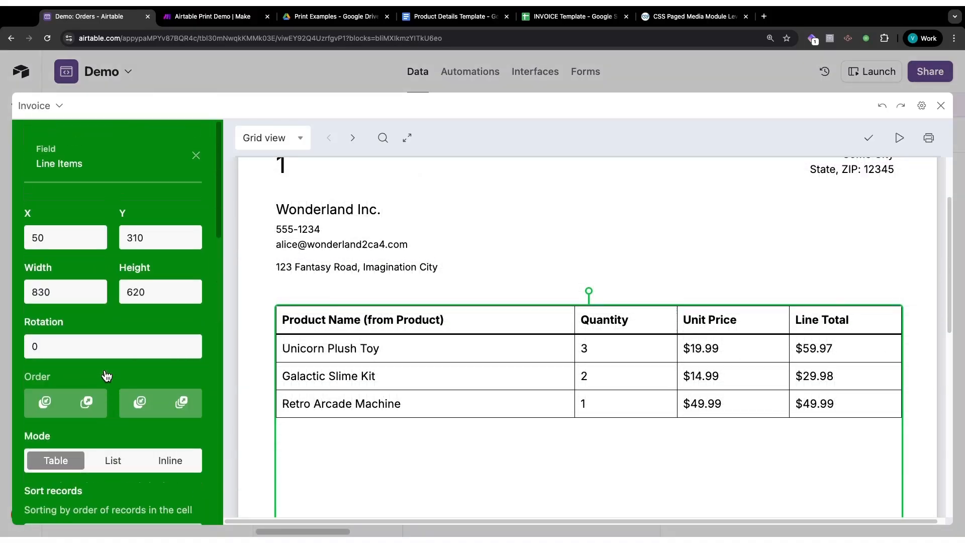
scroll(131, 356, down, 5)
scroll(131, 356, down, 3)
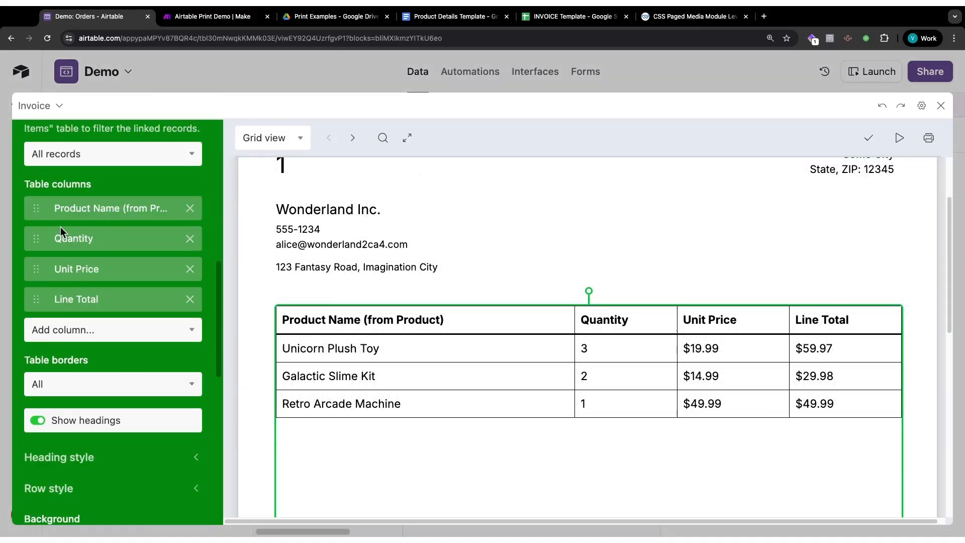
scroll(713, 483, down, 5)
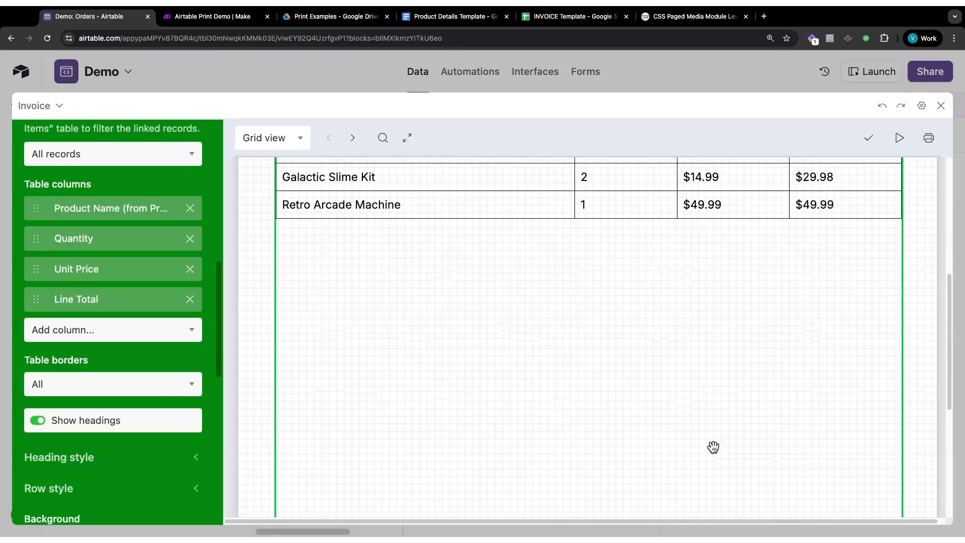
scroll(816, 235, up, 2)
key(Escape)
Open the page designer invoice for order ORD004 and review it down to the amount payable.
scroll(828, 388, down, 1)
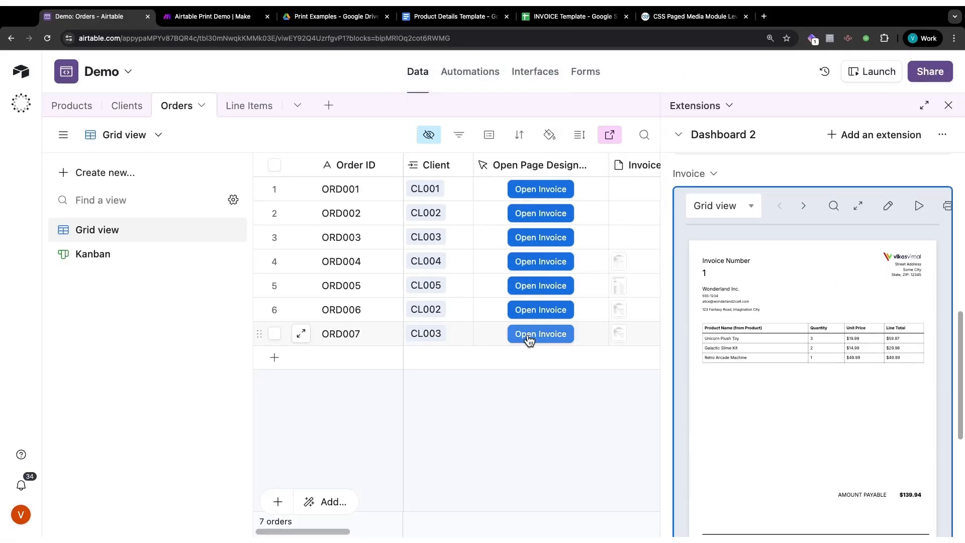
click(540, 262)
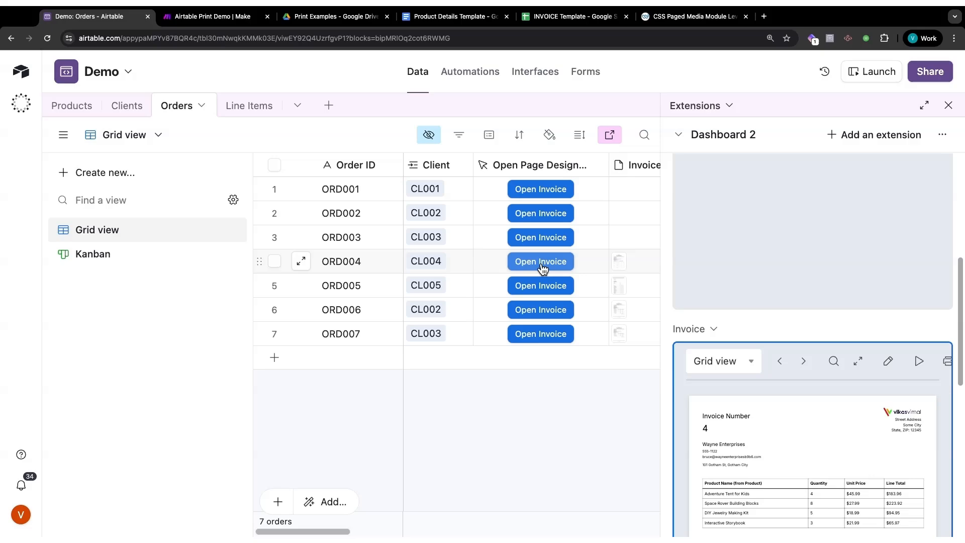
scroll(766, 391, down, 5)
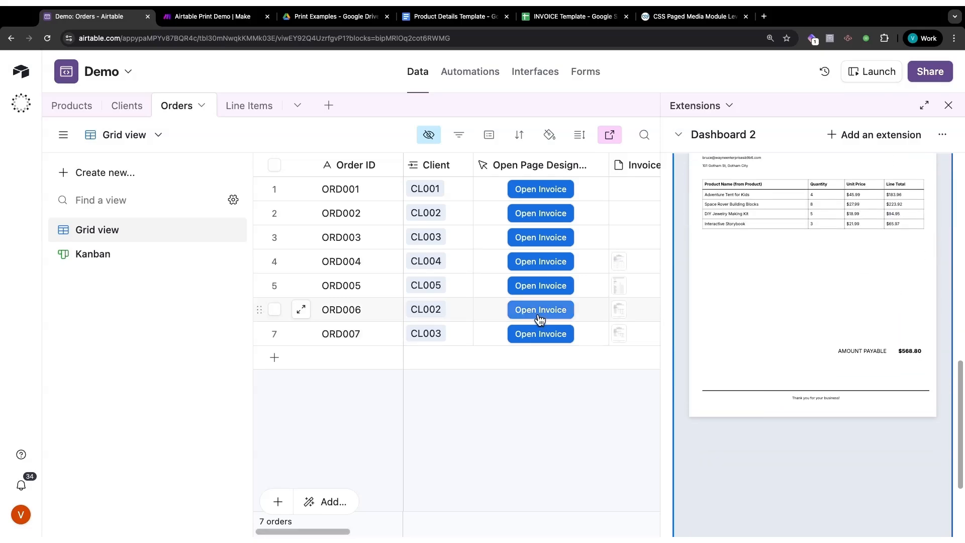
Check the orders' line item counts, open the page designer invoice for ORD005 and review how its long item list fits the page.
scroll(538, 286, right, 10)
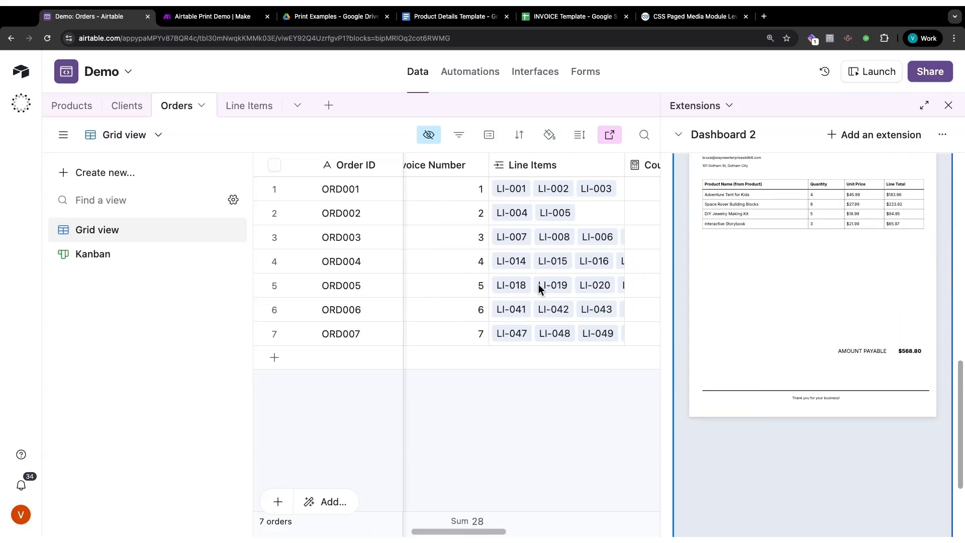
scroll(538, 285, left, 15)
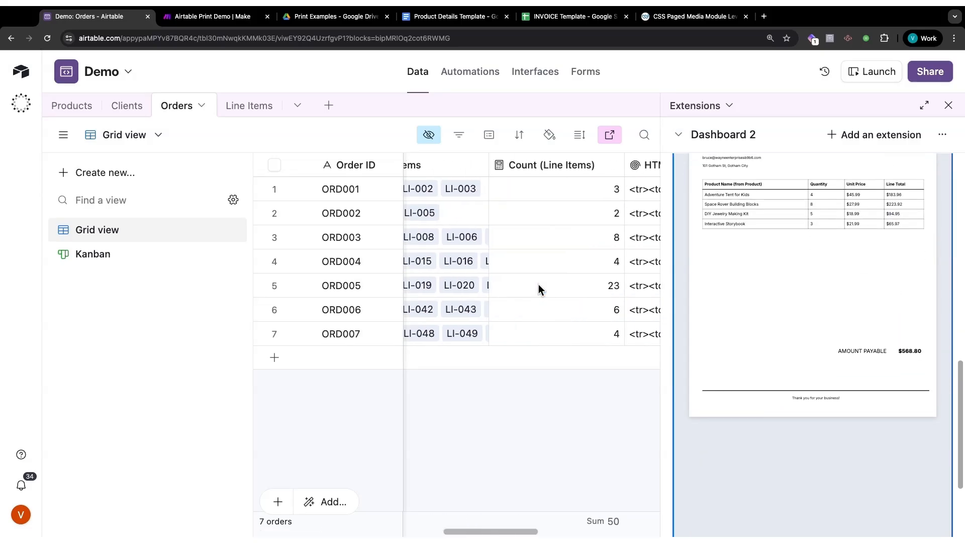
scroll(570, 286, left, 5)
click(568, 289)
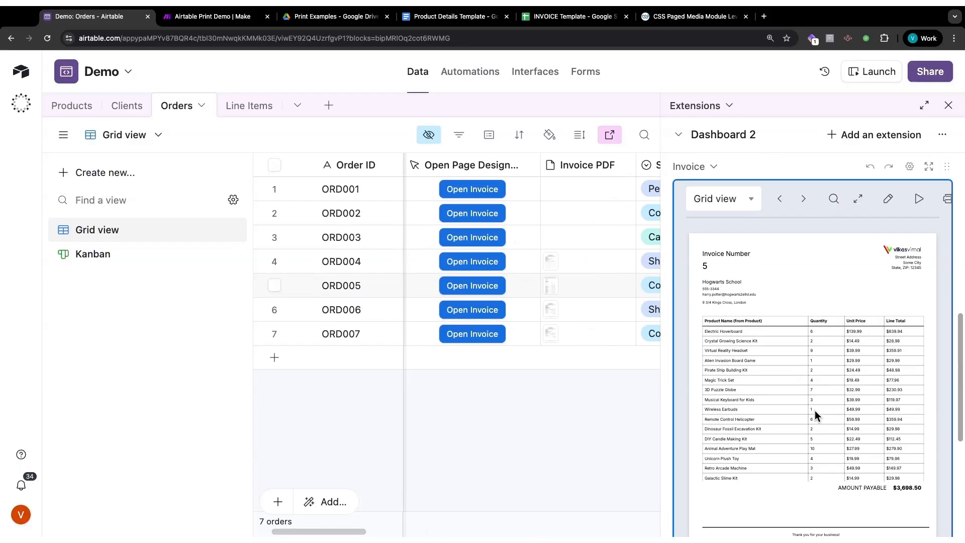
scroll(815, 410, down, 1)
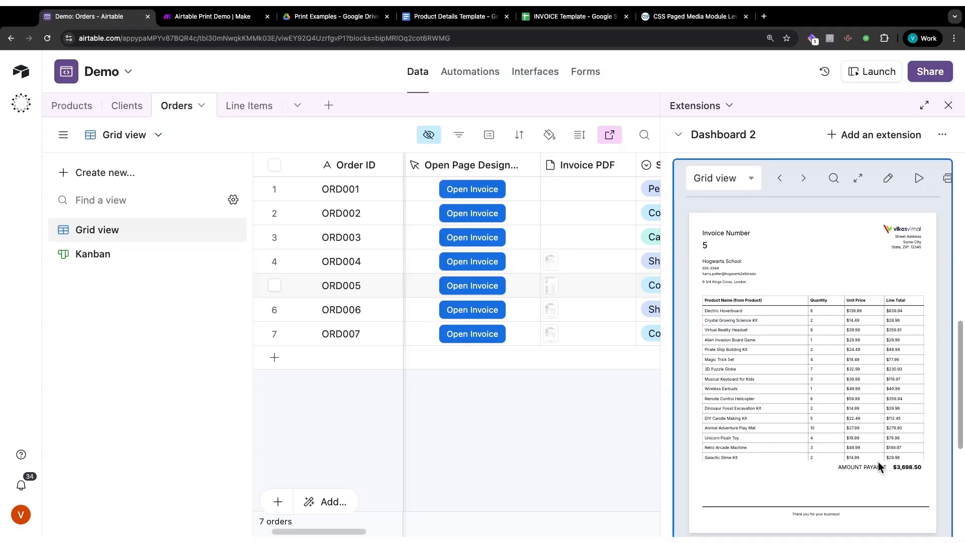
scroll(854, 437, down, 1)
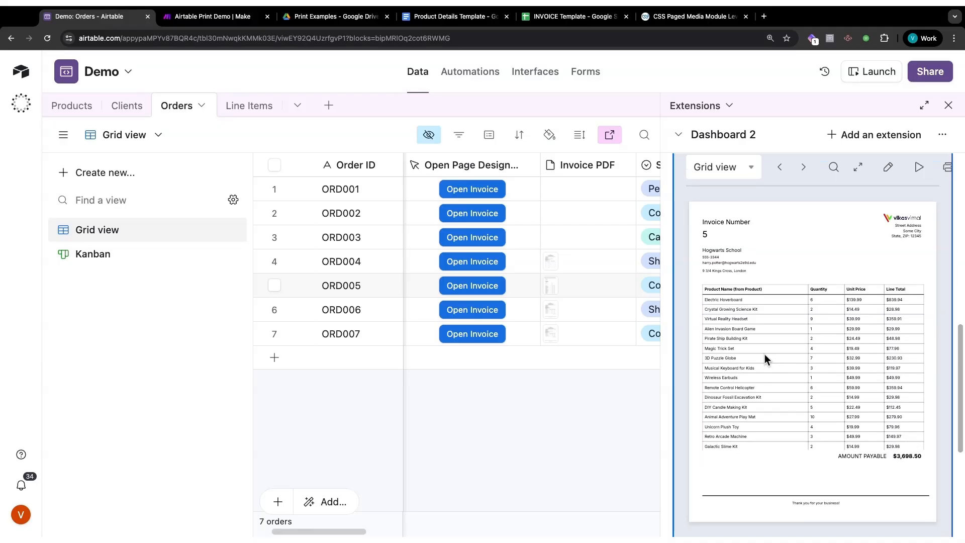
View the Airtable Print Demo scenario in Make, return to Airtable and hide the extensions panel.
click(225, 16)
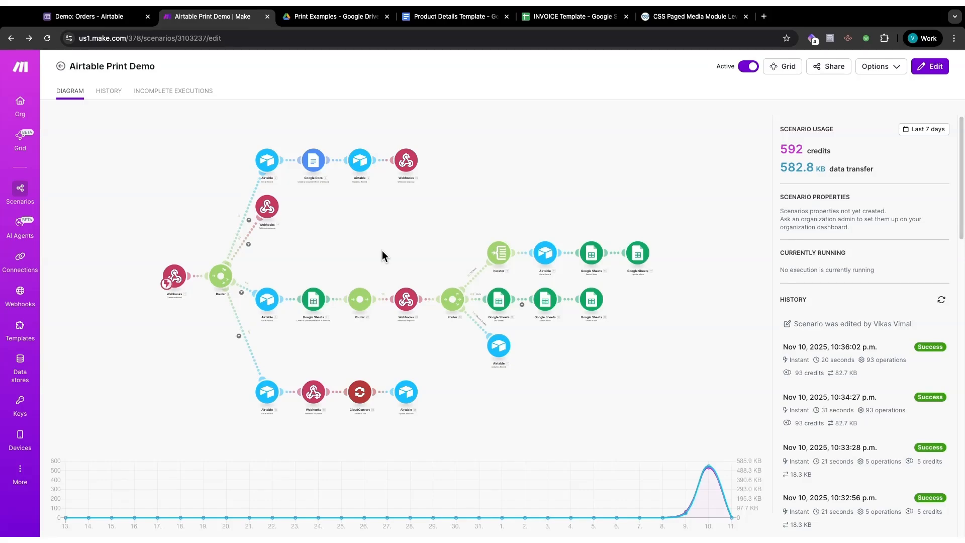
click(83, 16)
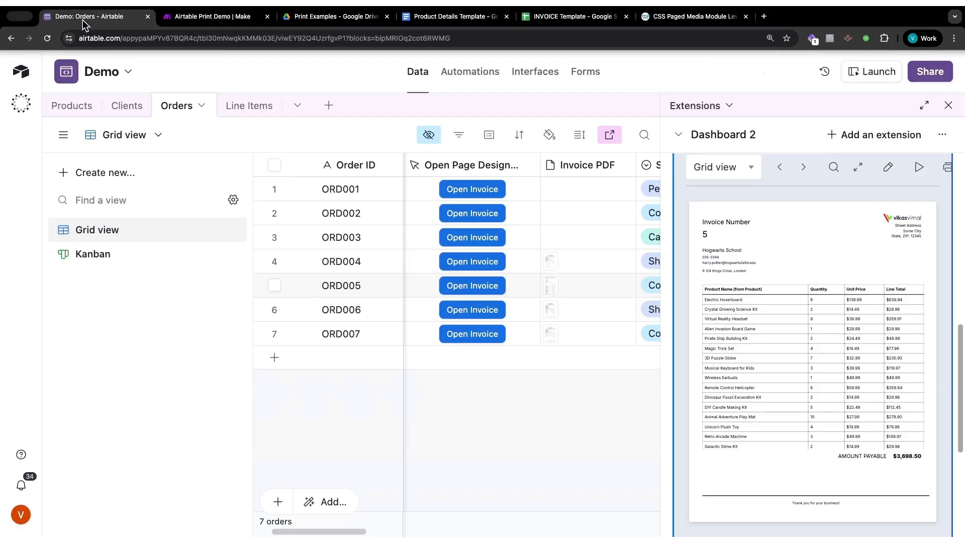
click(954, 108)
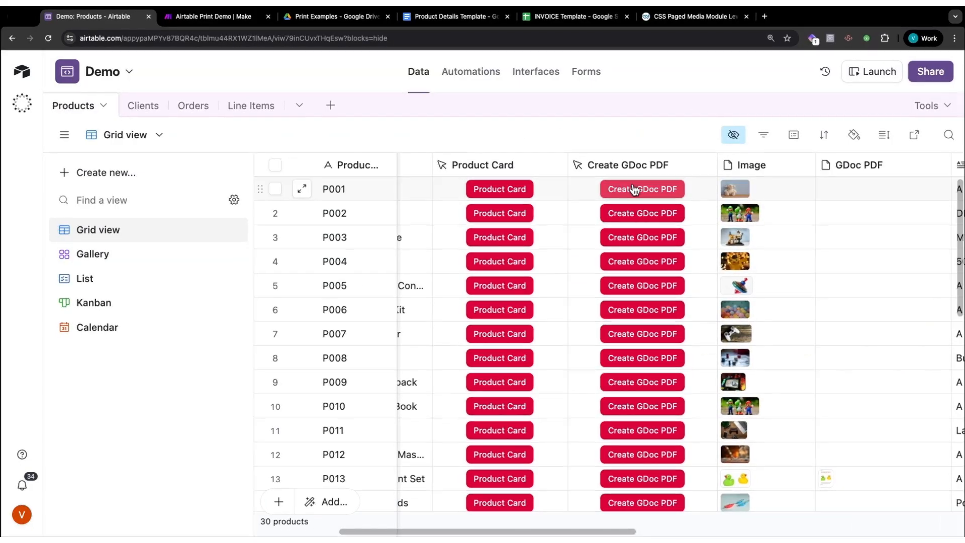
Run Create GDoc PDF for product P001 in the Products grid view and return to the Airtable table.
scroll(639, 196, right, 5)
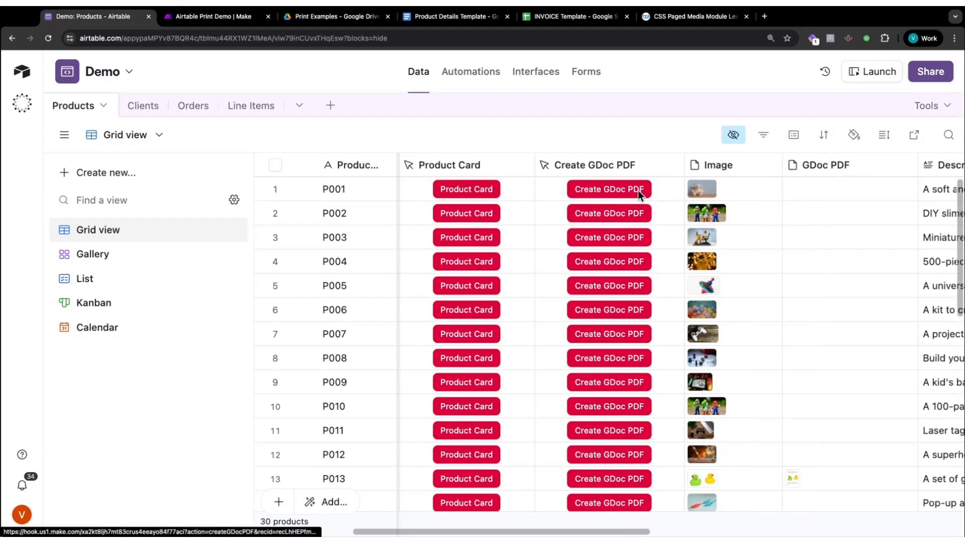
click(520, 193)
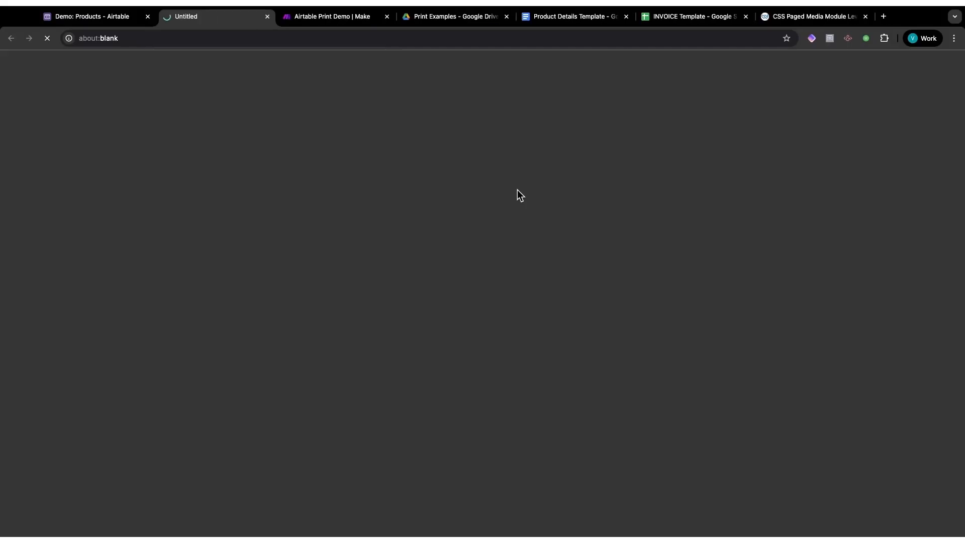
click(87, 16)
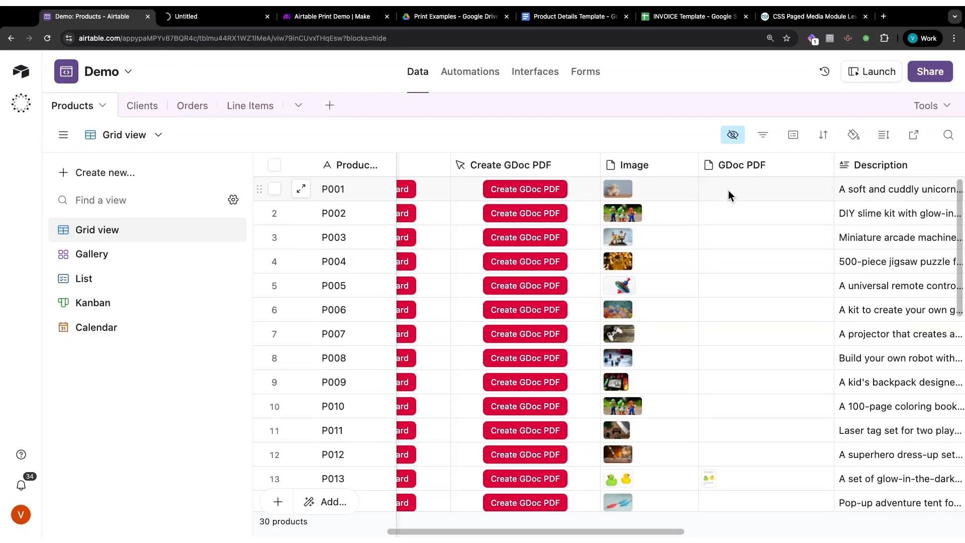
Open product P001's generated PDF attachment and zoom out to 50% to review the whole page.
click(708, 189)
scroll(613, 270, down, 10)
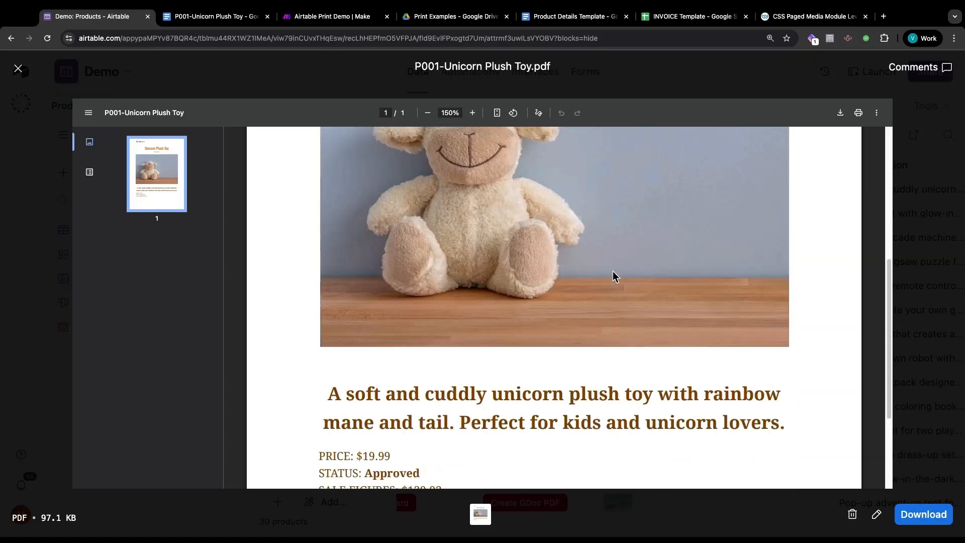
click(427, 113)
click(427, 112)
click(431, 113)
click(431, 113)
click(431, 113)
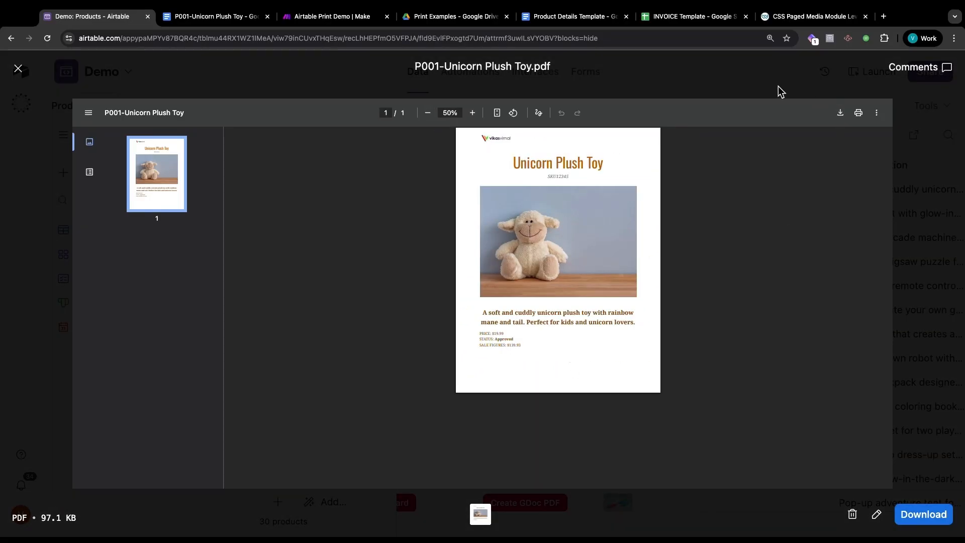
Close the PDF preview and switch to the Airtable Print Demo scenario in Make.
click(779, 88)
key(super+3)
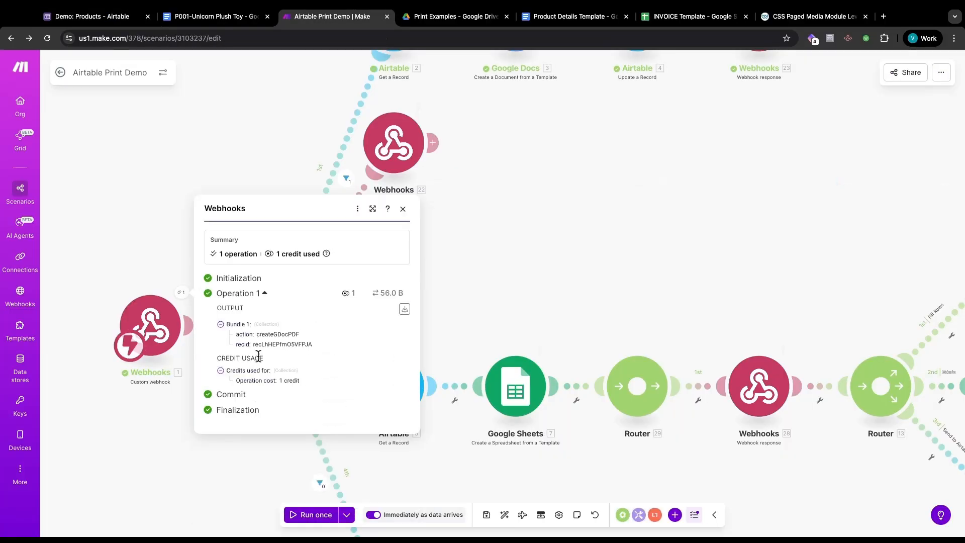
Compare the action and recid values in the webhook output with the URL formula of Airtable's Create GDoc PDF button field.
double_click(274, 334)
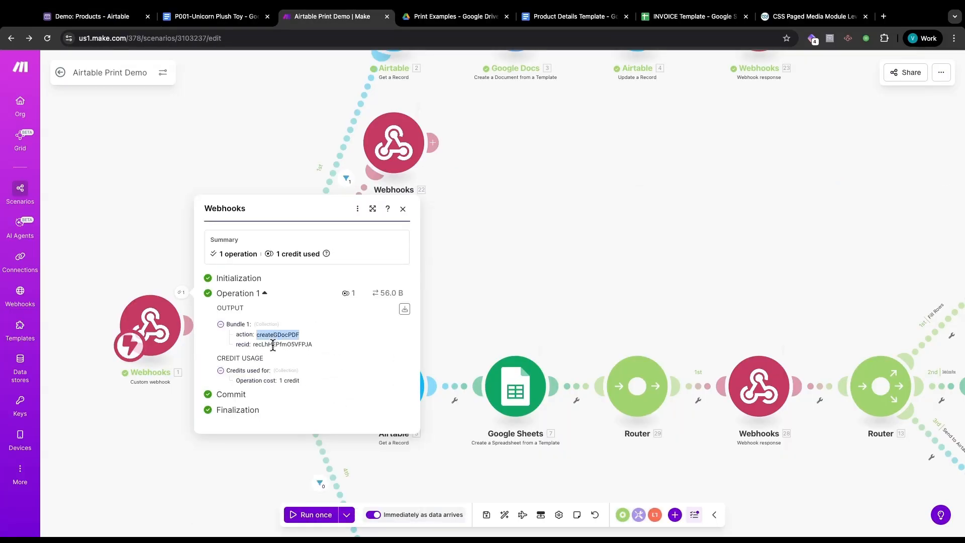
double_click(273, 344)
click(101, 17)
scroll(625, 417, down, 3)
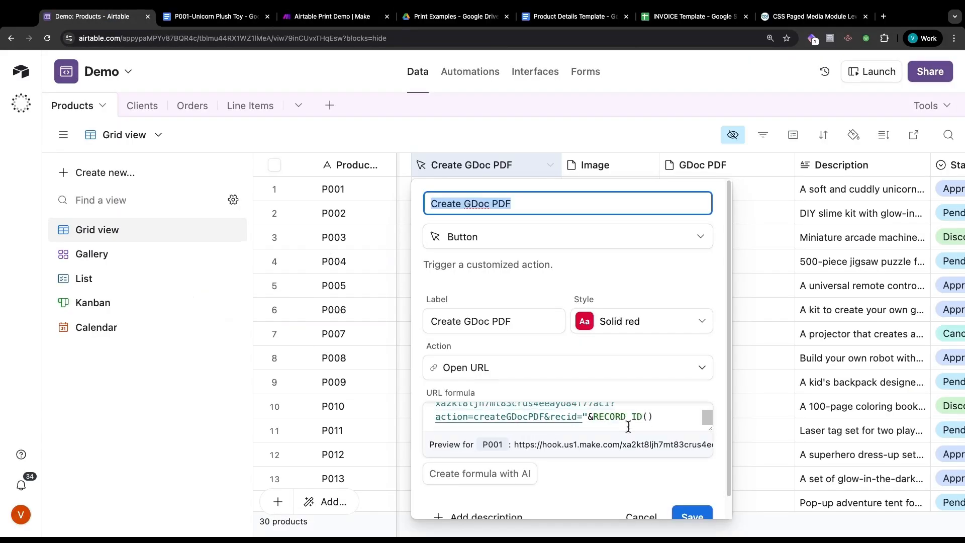
scroll(557, 411, up, 1)
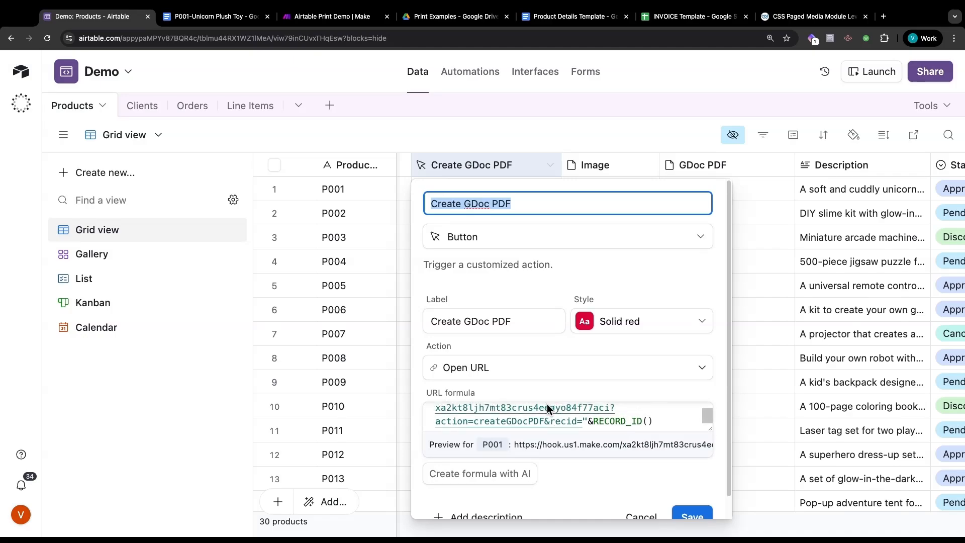
triple_click(438, 418)
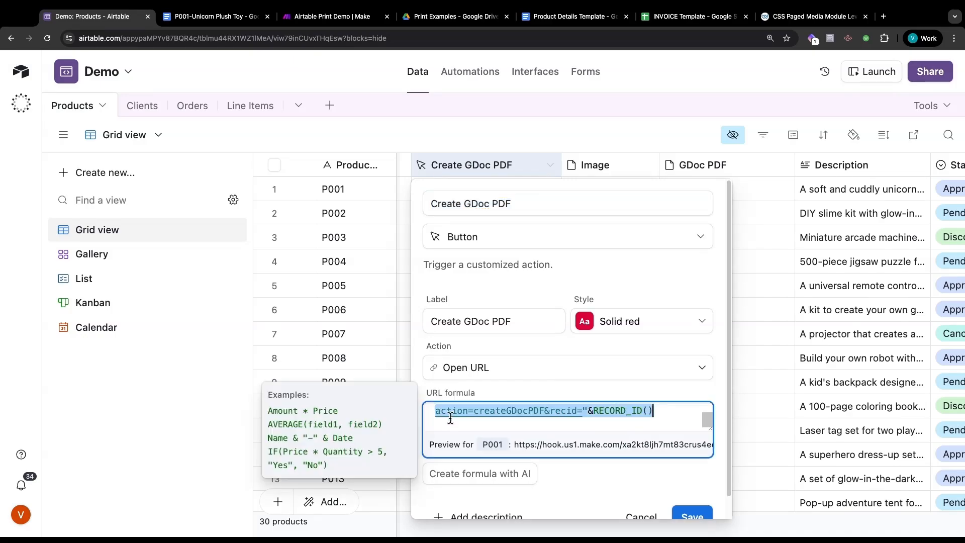
double_click(525, 411)
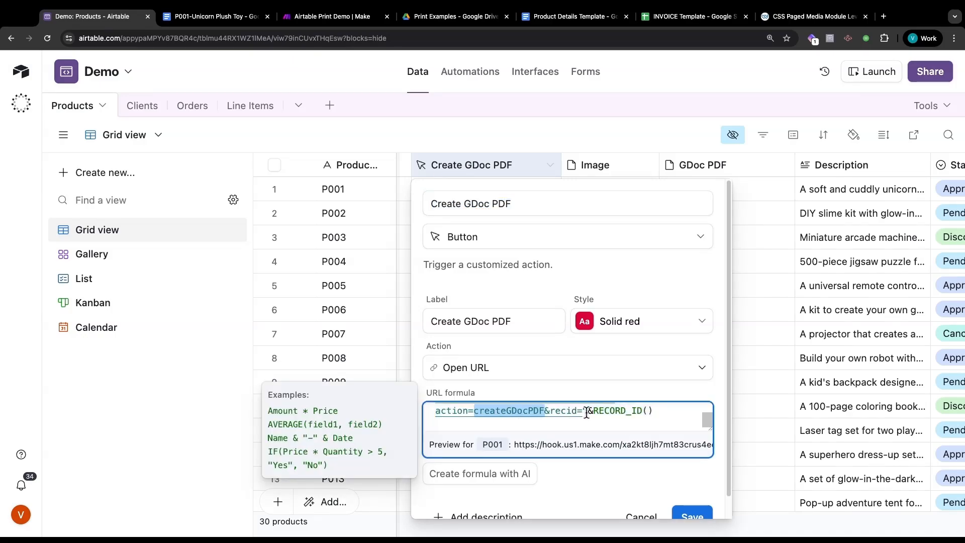
click(765, 343)
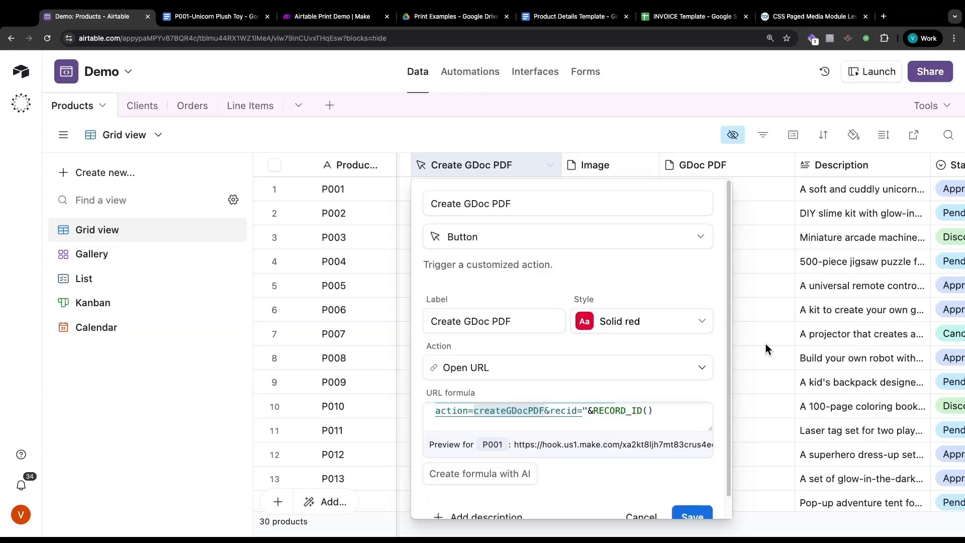
click(764, 344)
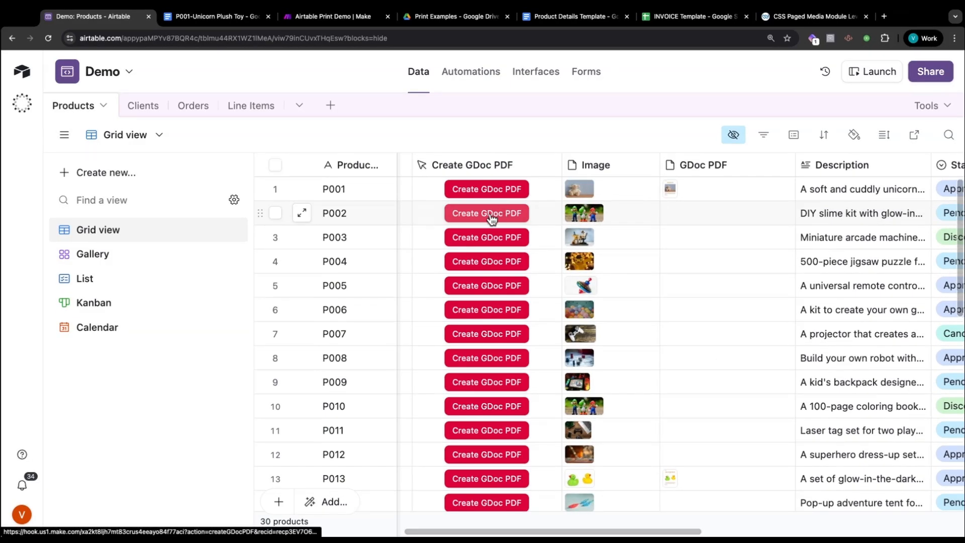
Return to the Make scenario and examine the product fields output by the Airtable Get a Record module.
click(340, 19)
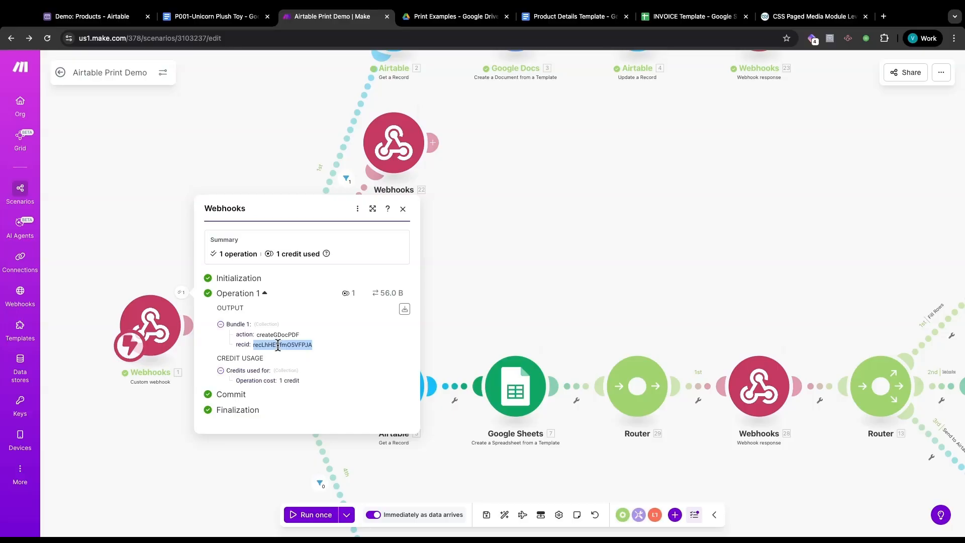
click(649, 252)
scroll(593, 312, up, 5)
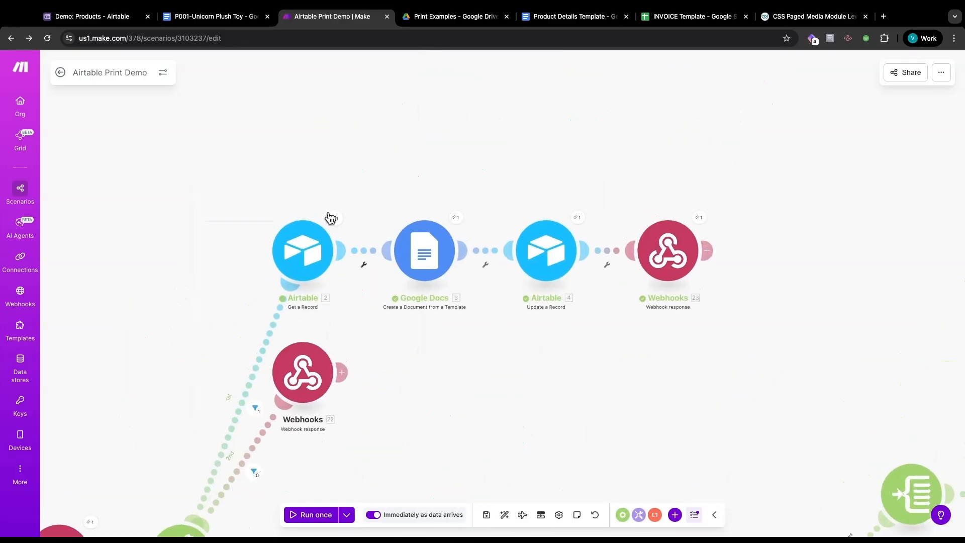
click(333, 218)
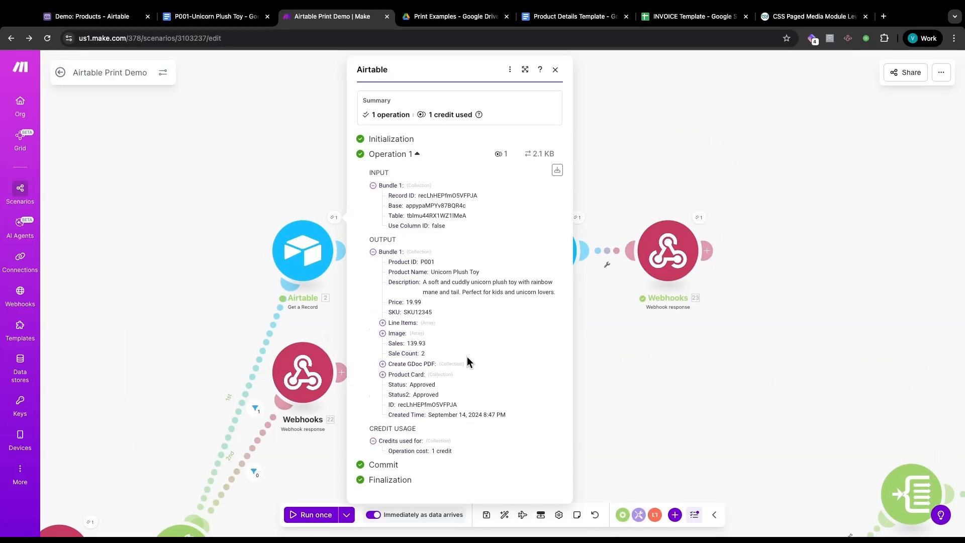
drag(390, 261, 517, 414)
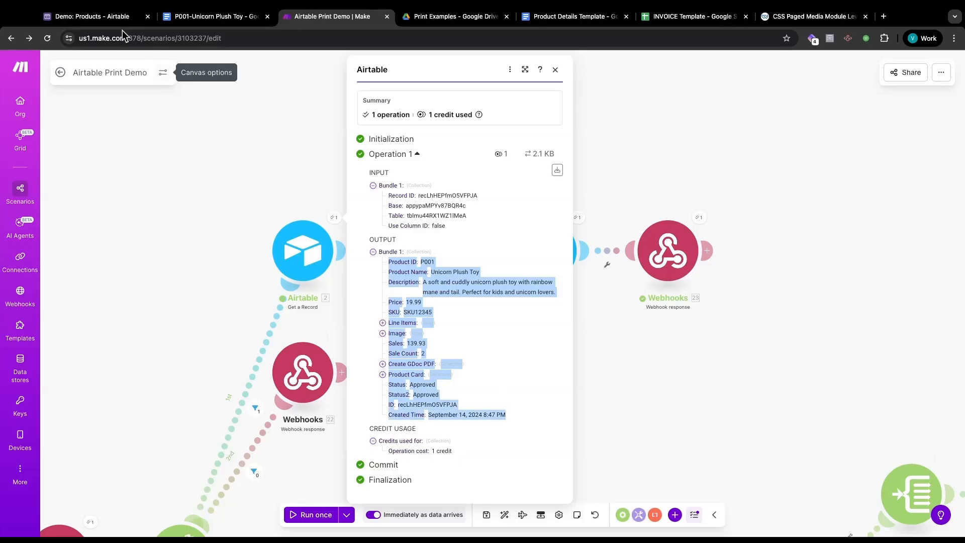
Open the Google Docs module's settings, and open Product Details Template from the Print Examples folder in Google Drive.
click(724, 375)
click(452, 262)
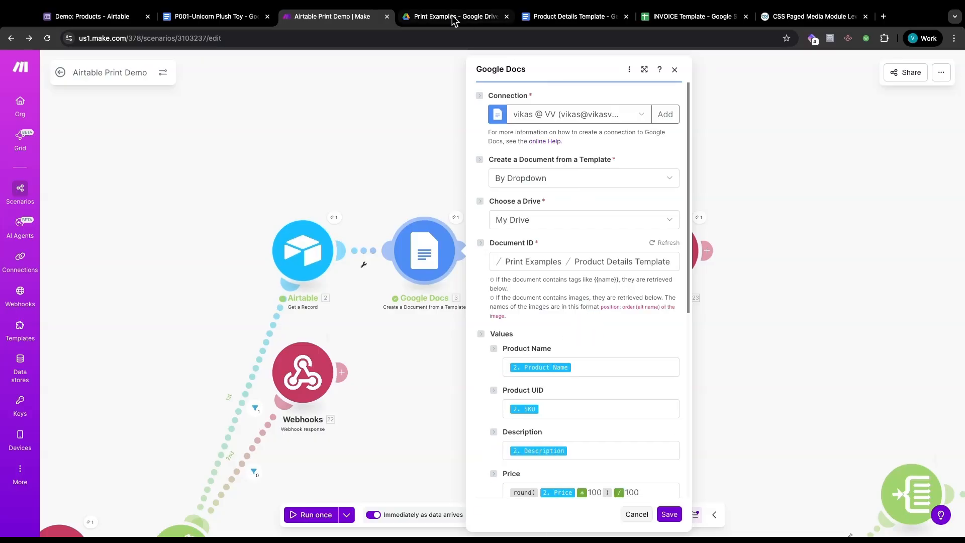
click(455, 17)
double_click(266, 224)
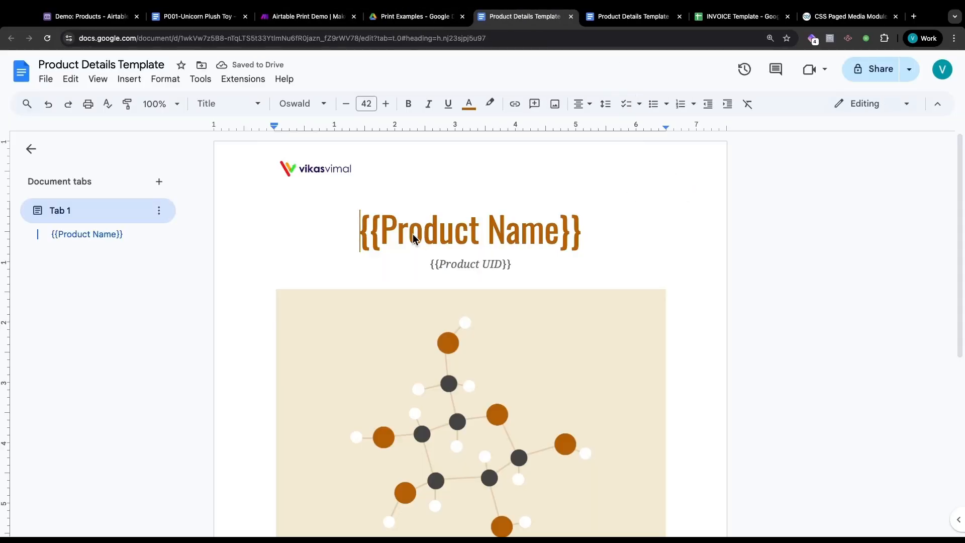
Review the template's placeholders from the {{Product Name}} title through to the end of the document.
triple_click(414, 232)
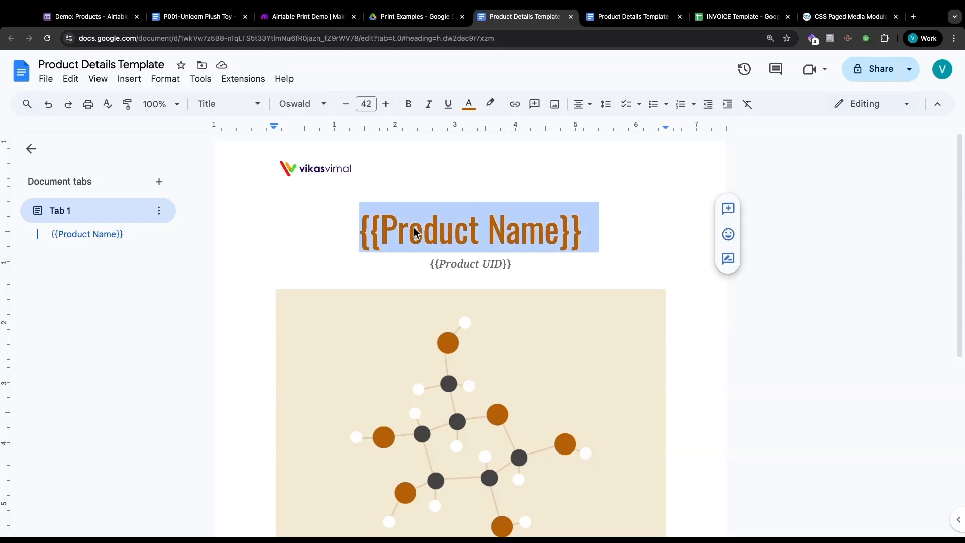
click(382, 238)
scroll(382, 239, down, 1)
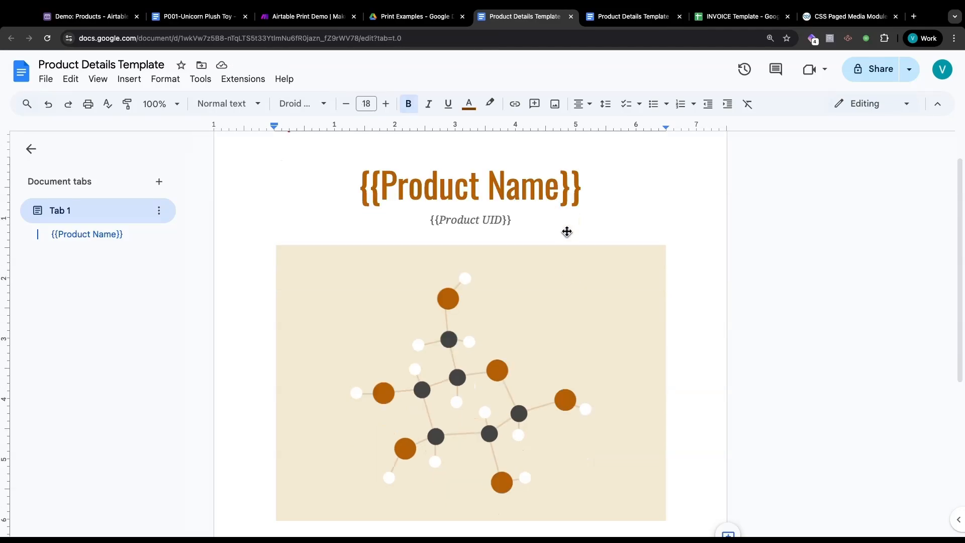
double_click(493, 186)
click(492, 185)
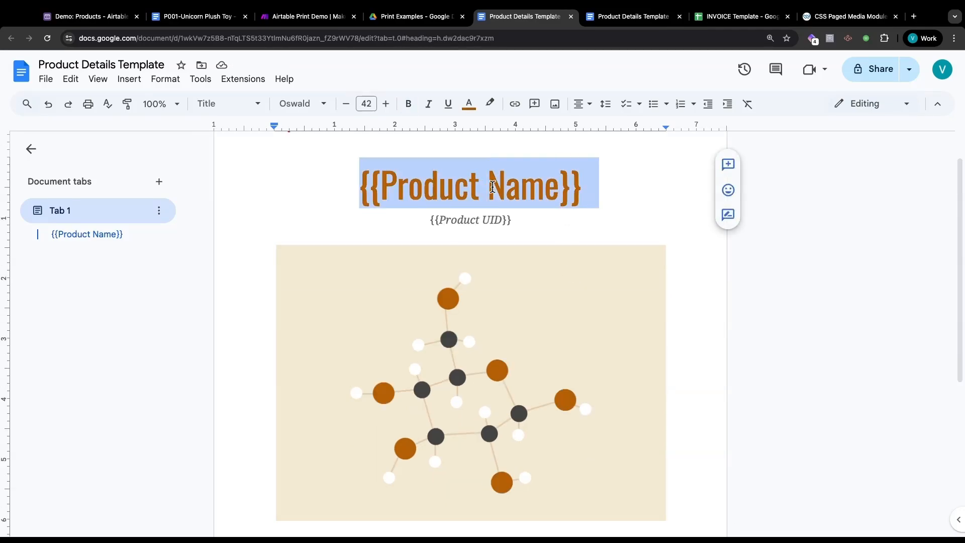
key(ctrl+End)
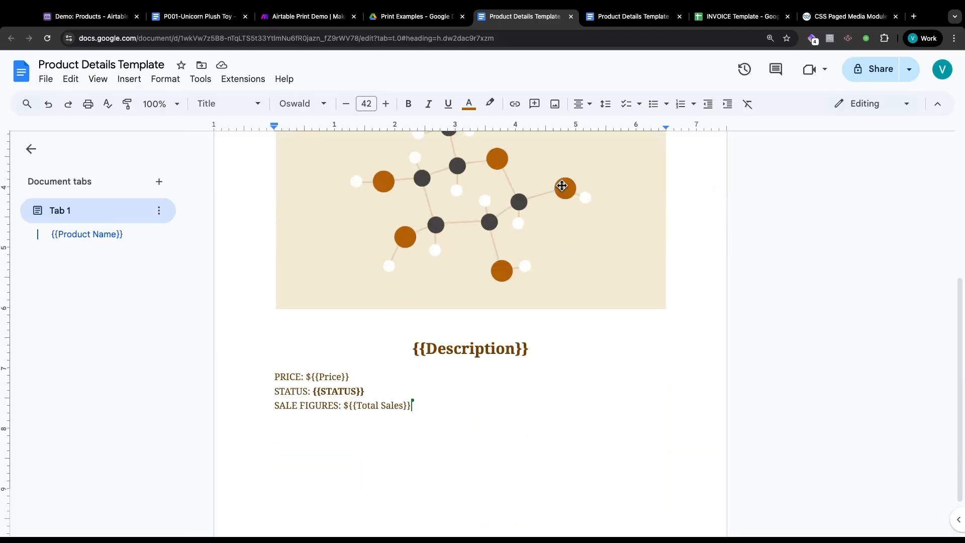
Return to Make, check the Product Name mapping in the Google Docs module's values, and close the settings.
click(267, 16)
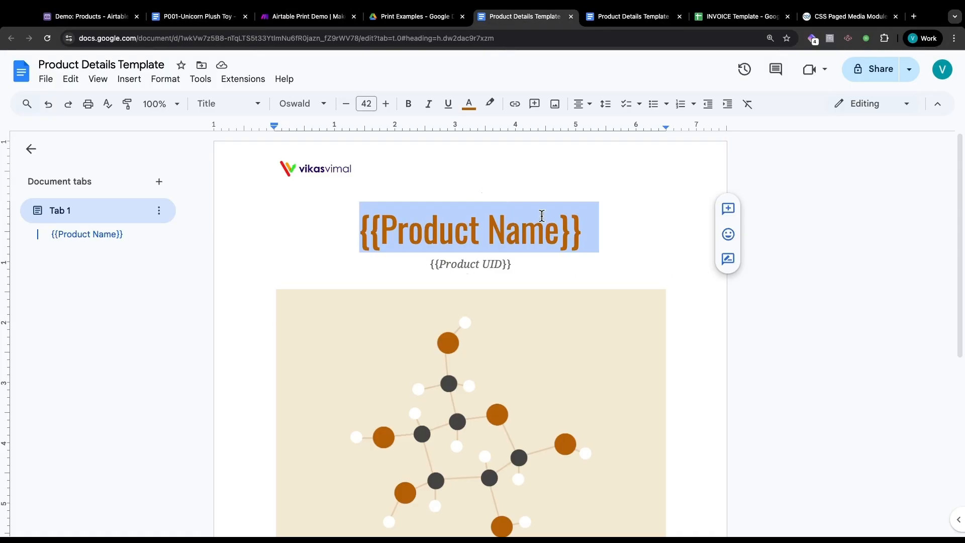
click(296, 16)
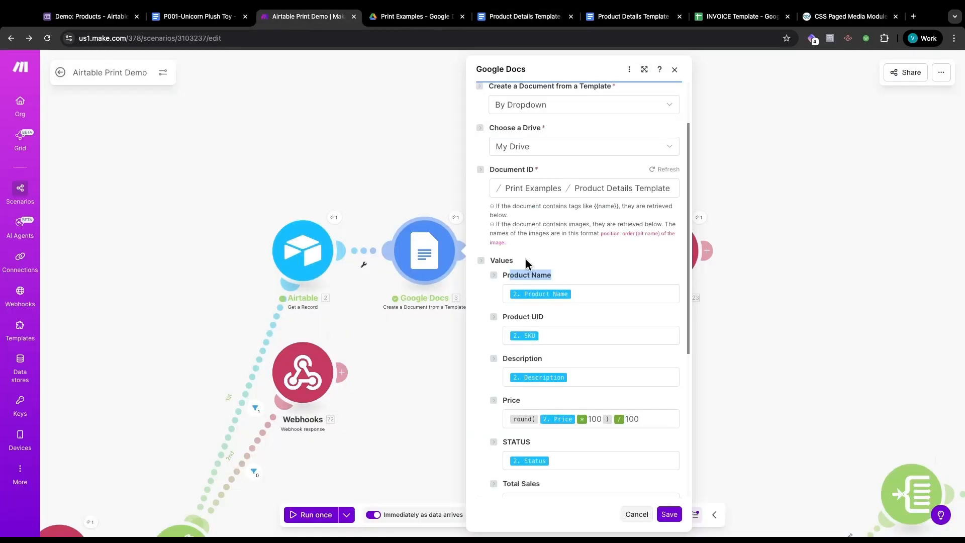
click(588, 294)
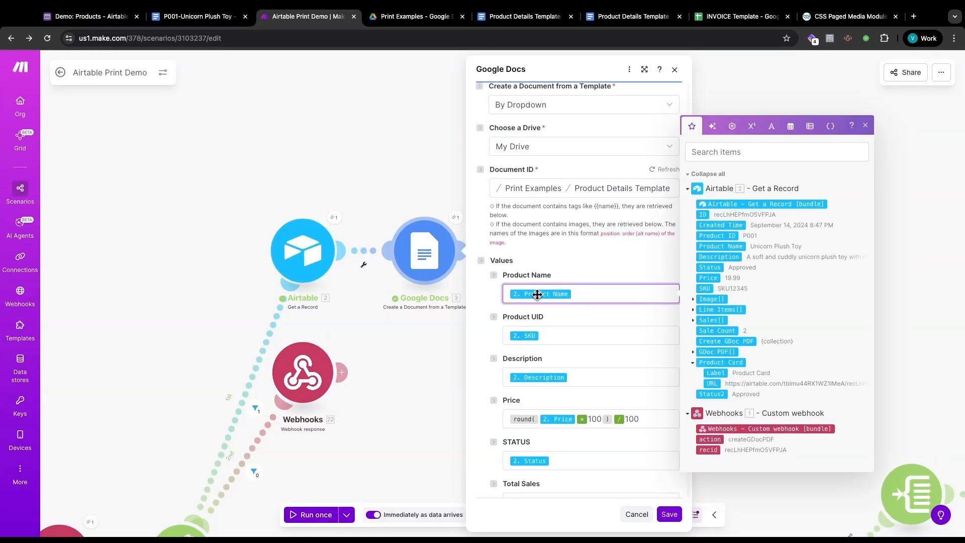
key(Escape)
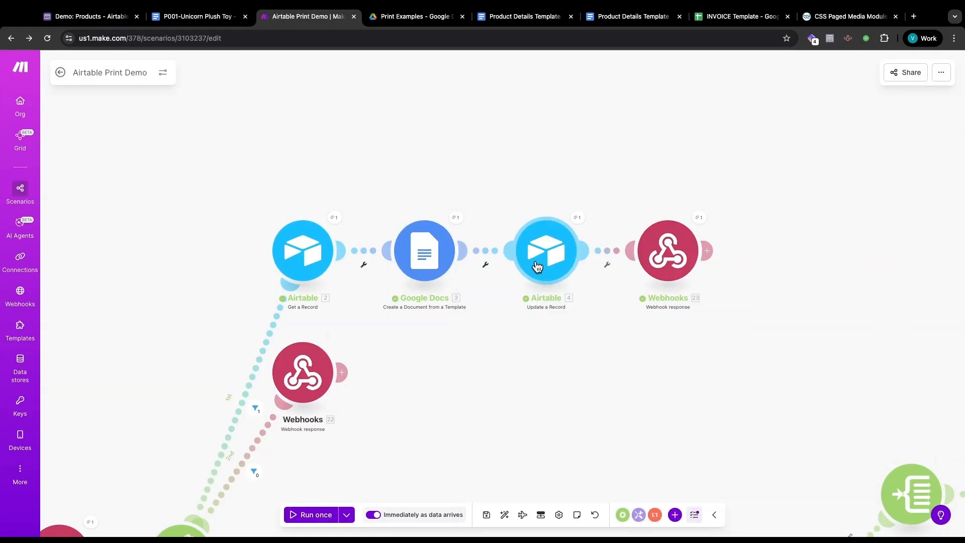
Open the Airtable Update a Record settings and examine the links in the Google Docs module's output bundle.
click(537, 266)
click(456, 218)
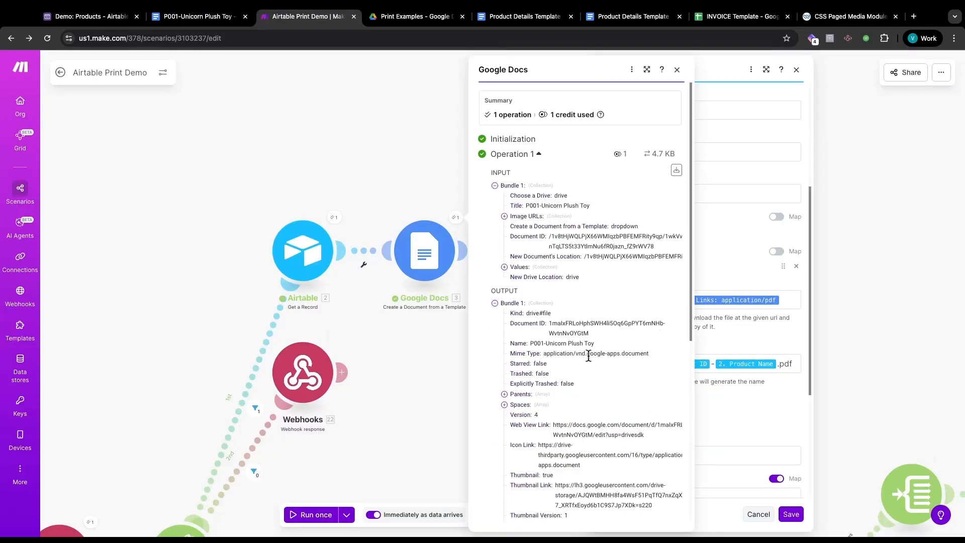
scroll(588, 354, down, 8)
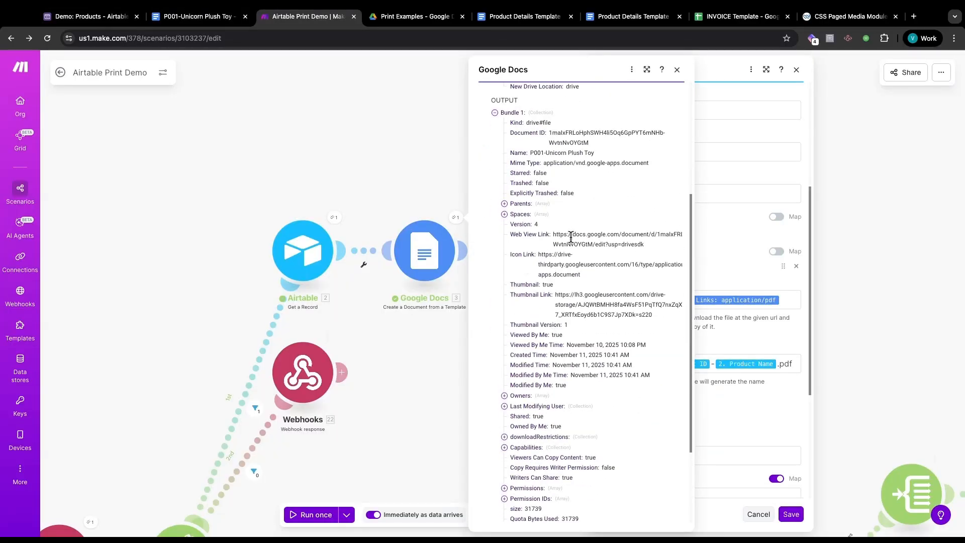
triple_click(572, 238)
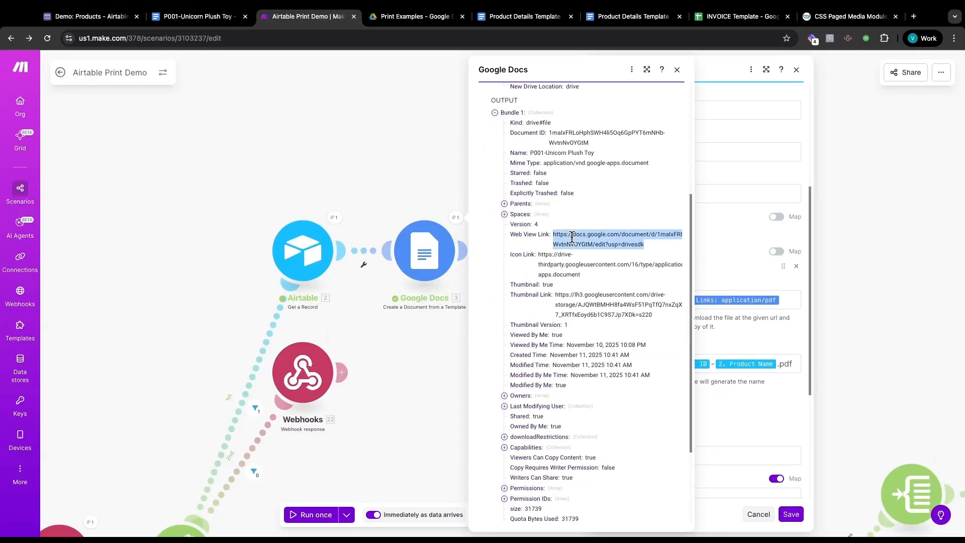
triple_click(551, 264)
scroll(603, 372, down, 5)
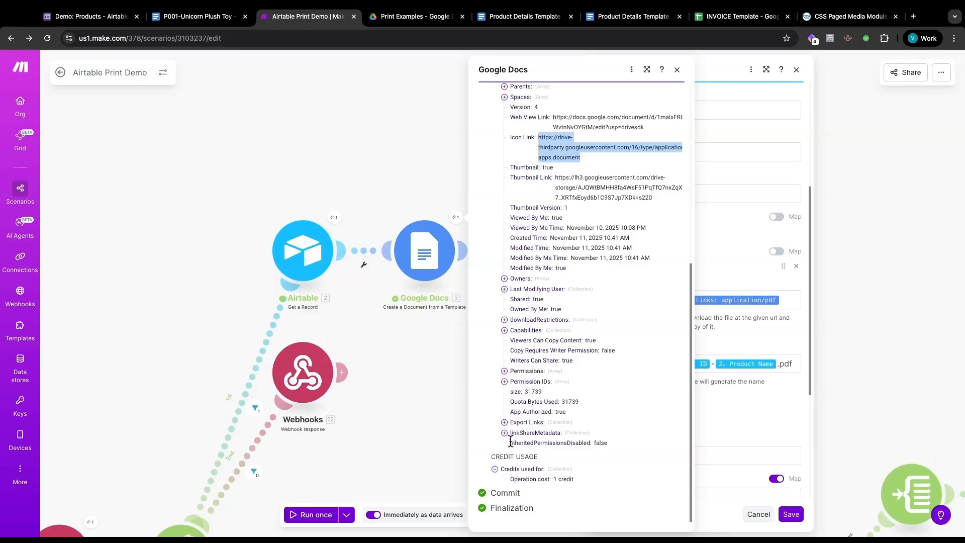
Expand the Export Links collection in the Google Docs output and examine its available file formats.
click(504, 422)
scroll(615, 426, down, 3)
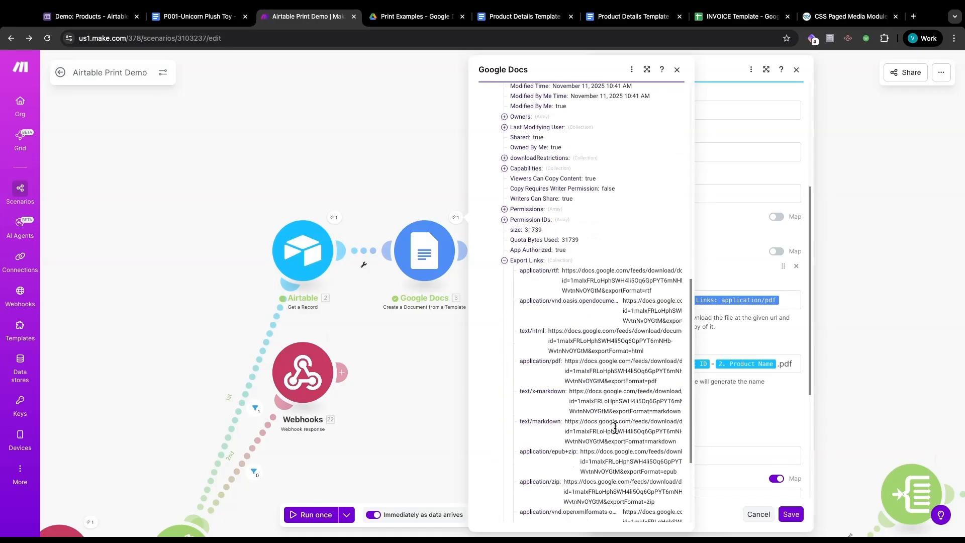
triple_click(588, 272)
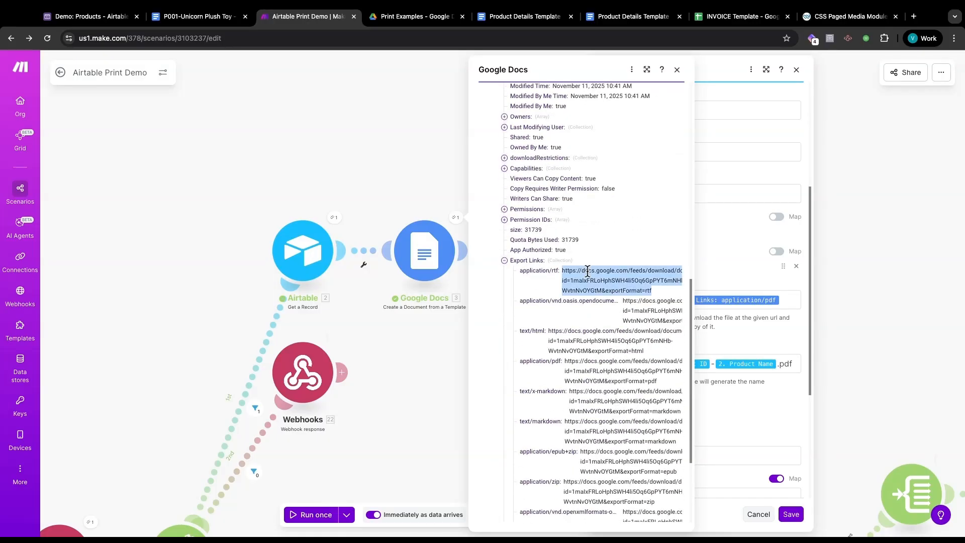
double_click(552, 272)
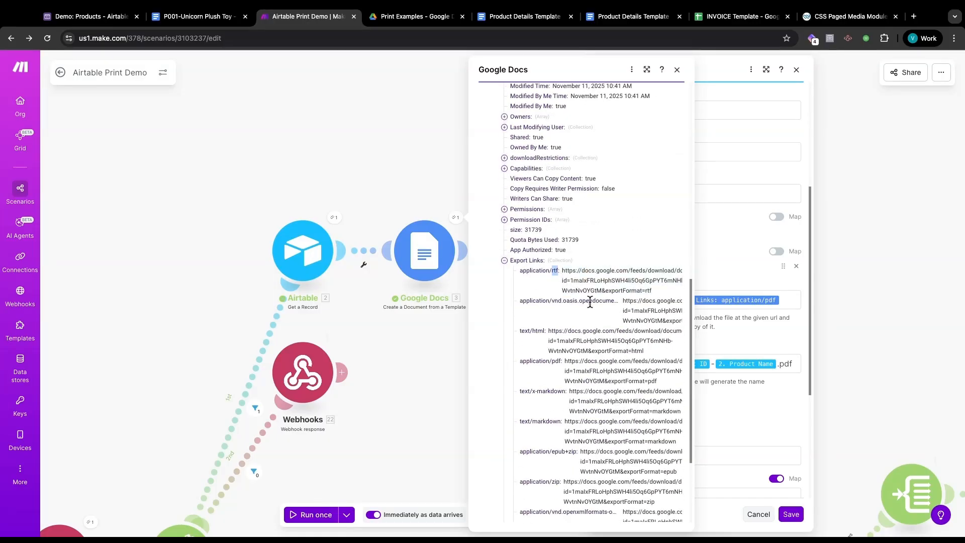
triple_click(577, 337)
Download the generated product PDF from the application/pdf export link and return to the scenario.
triple_click(586, 369)
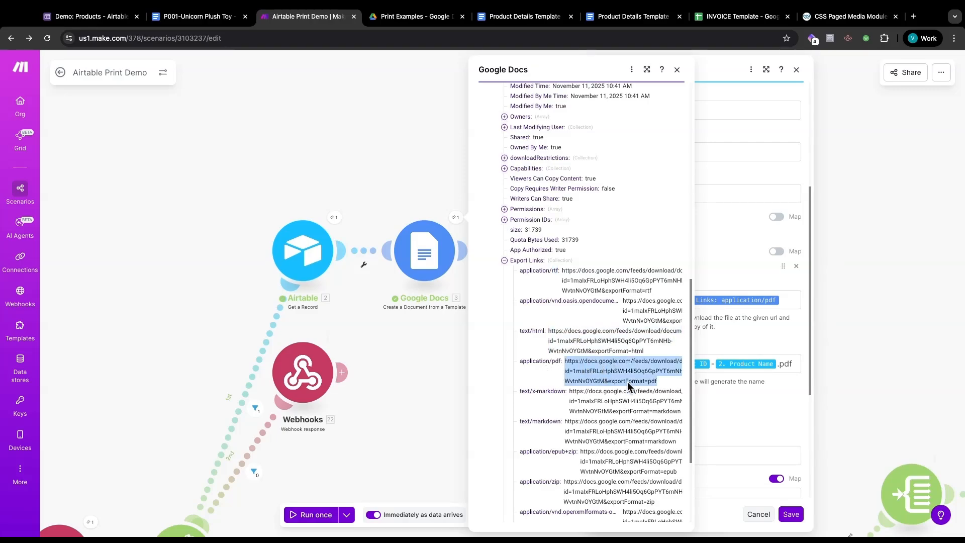
click(654, 445)
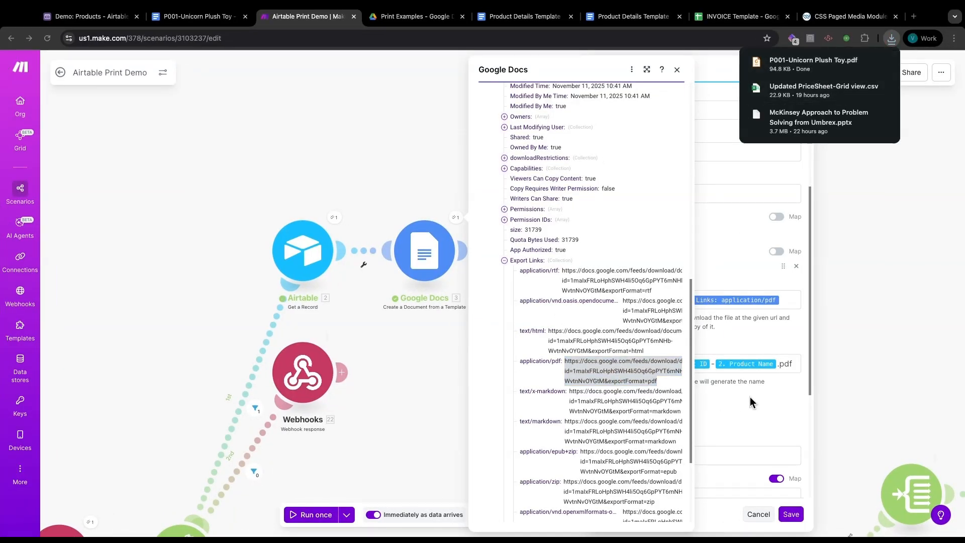
click(736, 335)
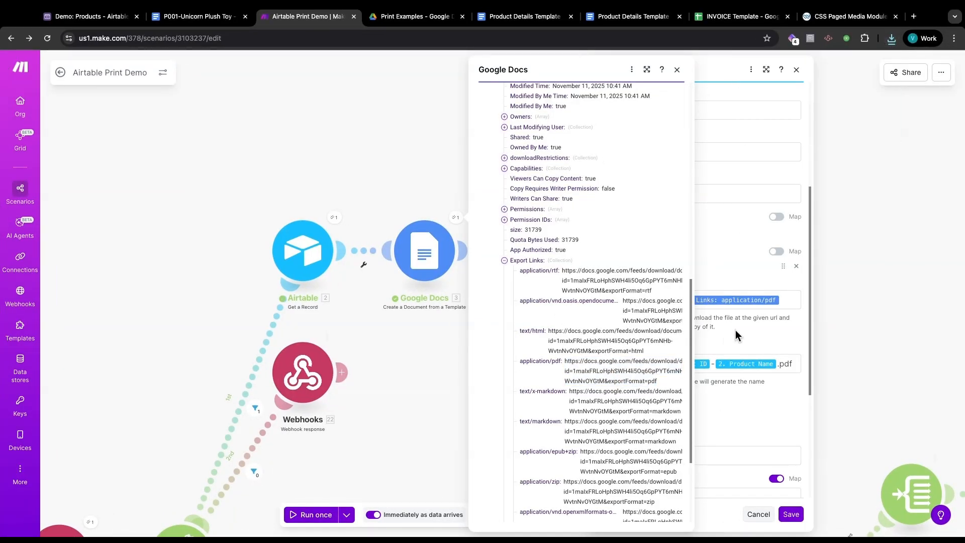
Close the Google Docs output, view the Webhook response settings, and switch via Airtable to the generated P001-Unicorn Plush Toy document.
click(677, 69)
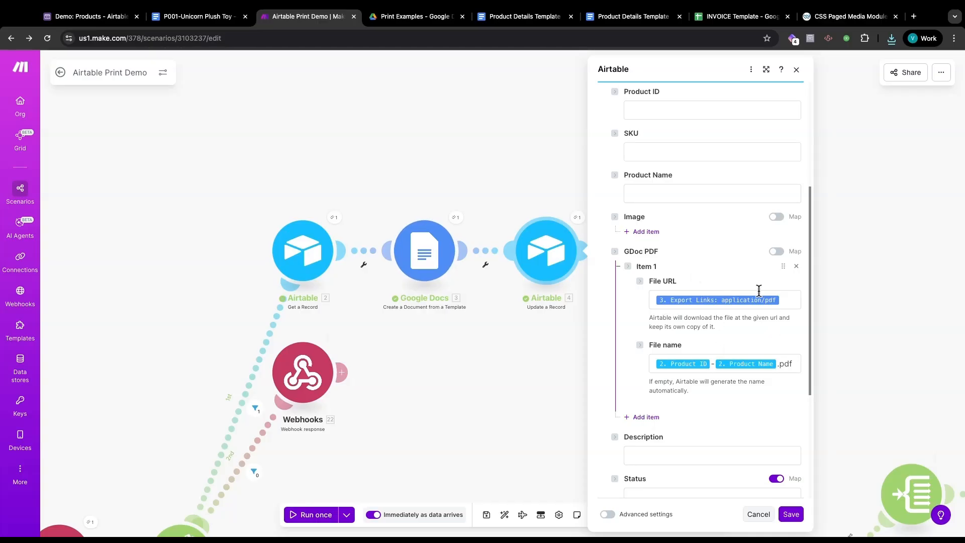
click(663, 253)
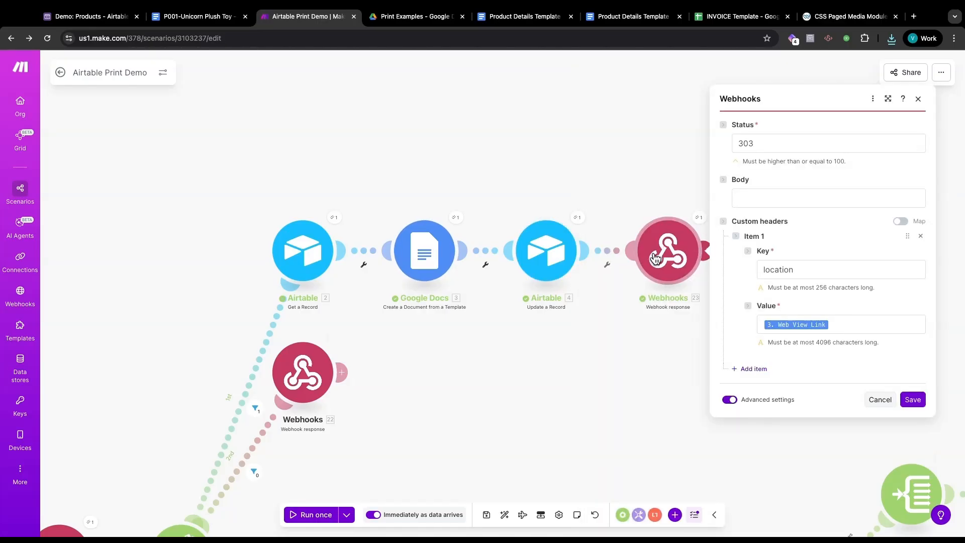
click(89, 16)
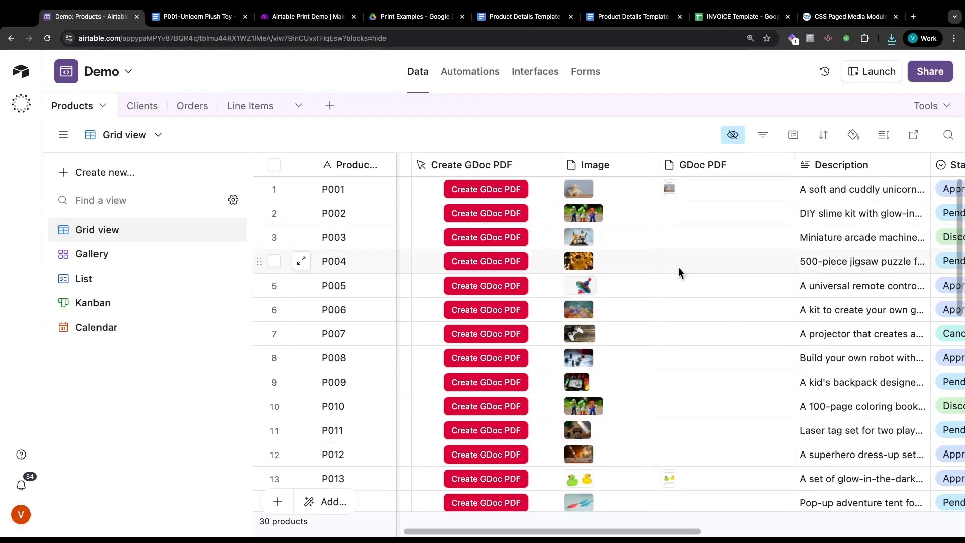
click(203, 18)
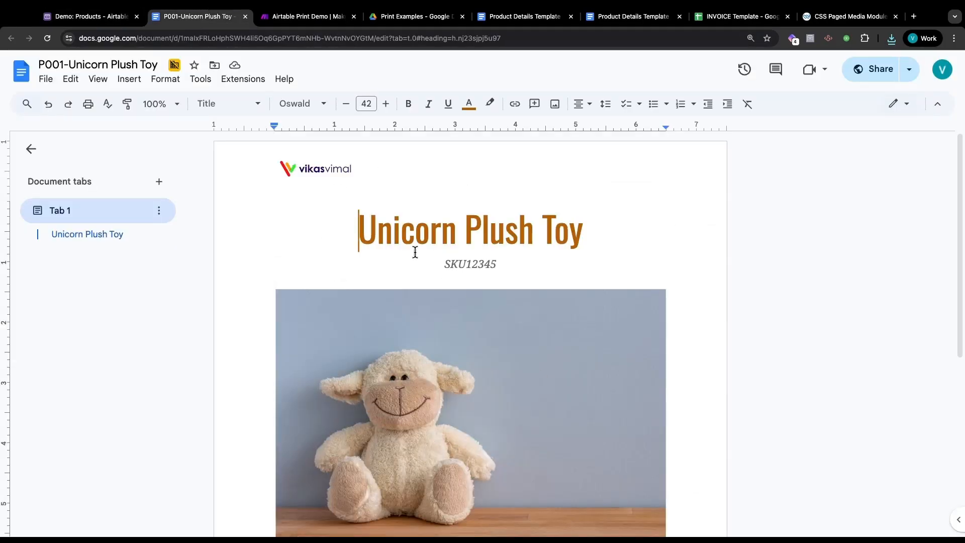
View the generated product document, return to the Make scenario and examine the Webhook response's status code and location header key and value.
scroll(512, 373, down, 2)
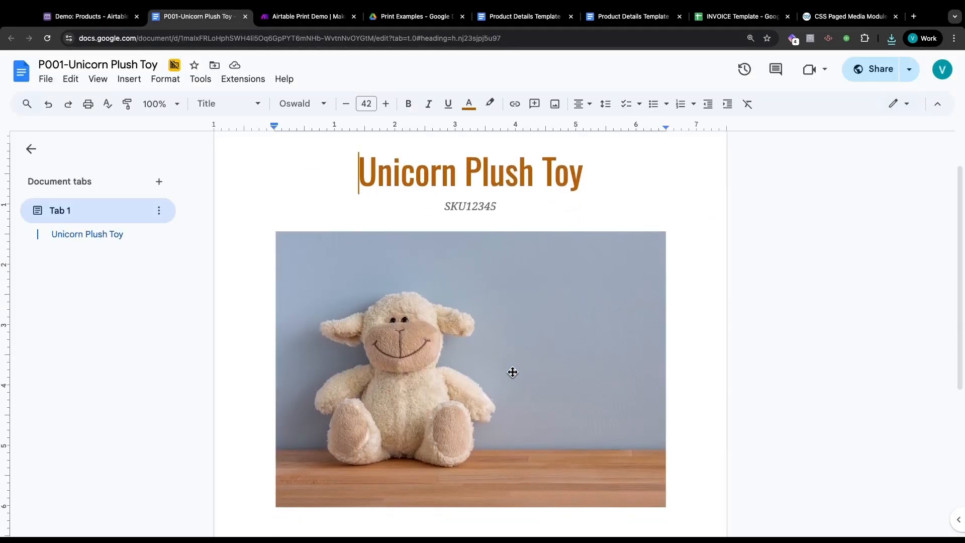
key(ctrl+Tab)
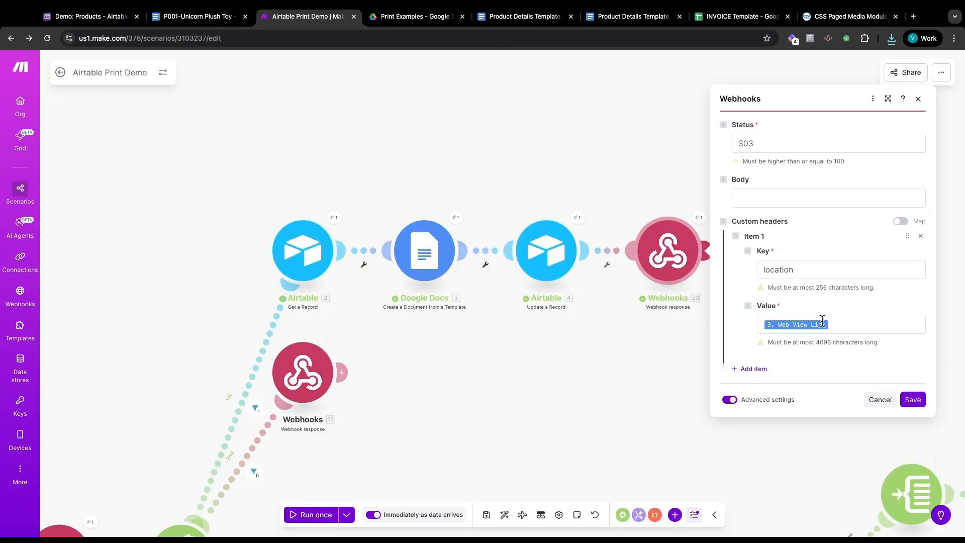
click(754, 142)
drag(754, 142, 740, 141)
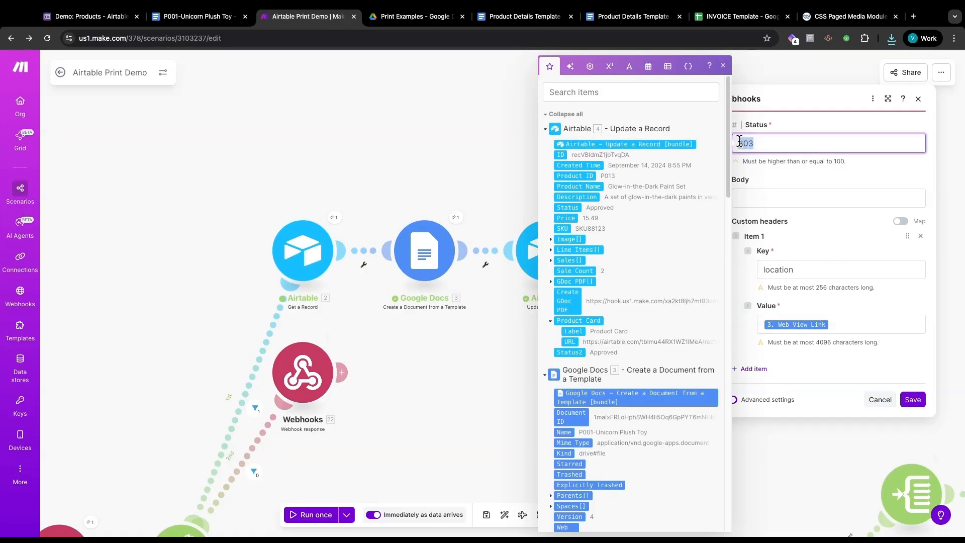
click(805, 271)
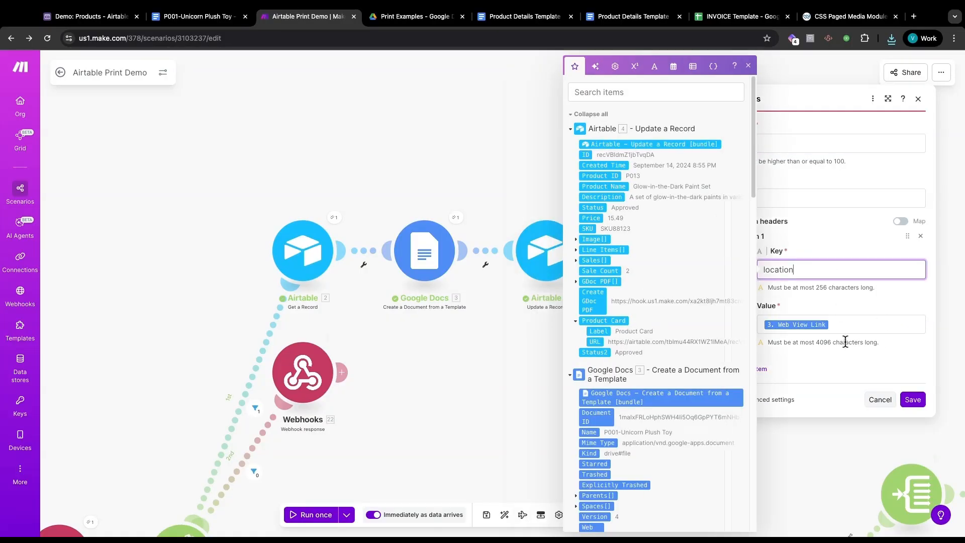
click(845, 327)
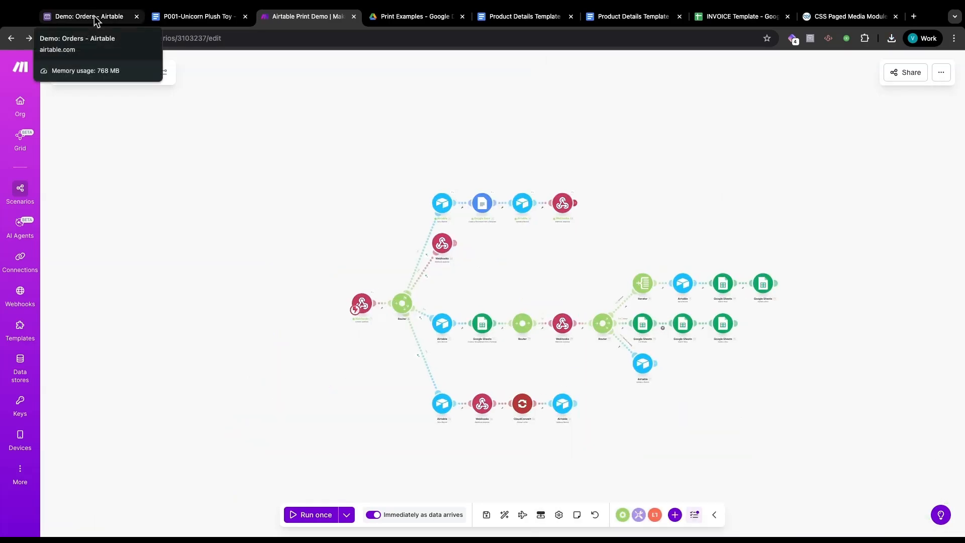
Open the Create GSheet Invoice button field settings in the Airtable Orders table and examine the action parameter in its URL formula.
click(94, 17)
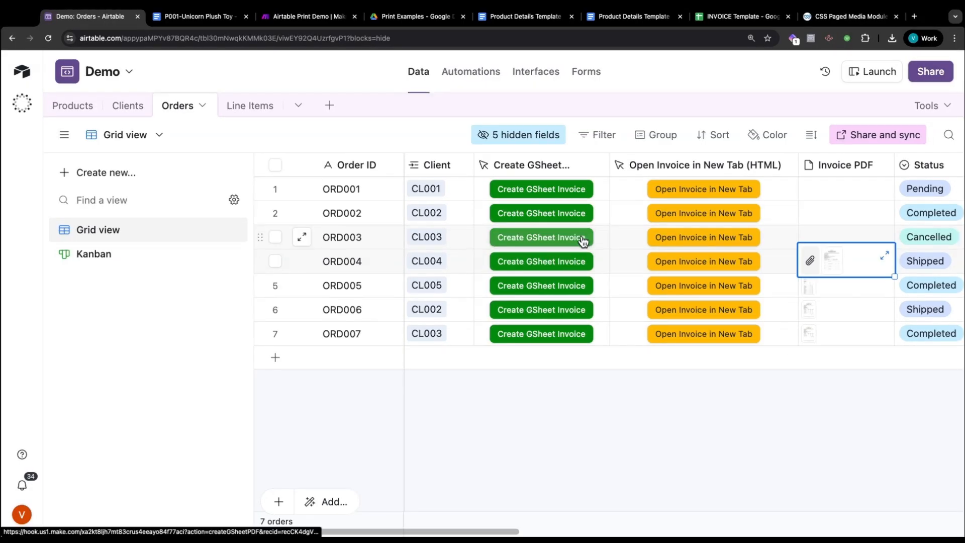
double_click(517, 163)
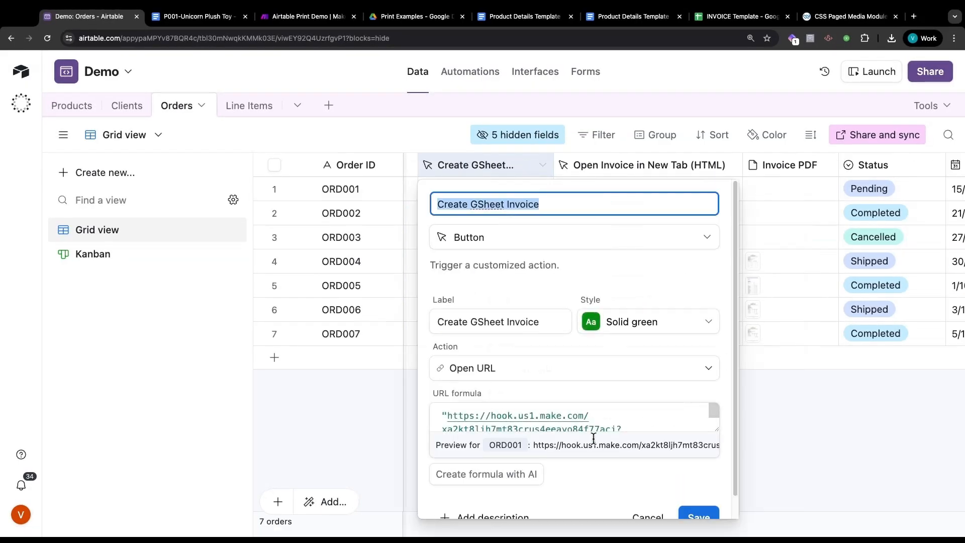
scroll(594, 424, down, 3)
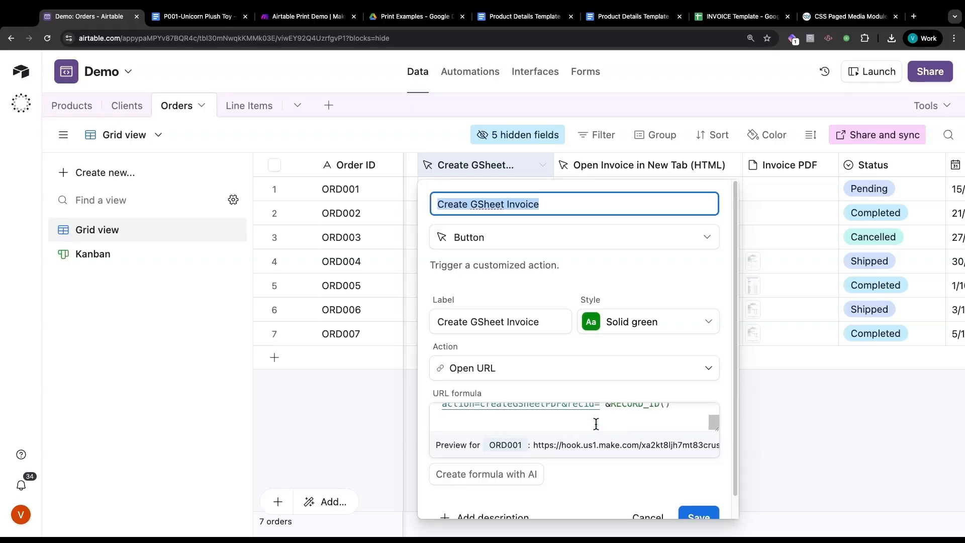
double_click(516, 408)
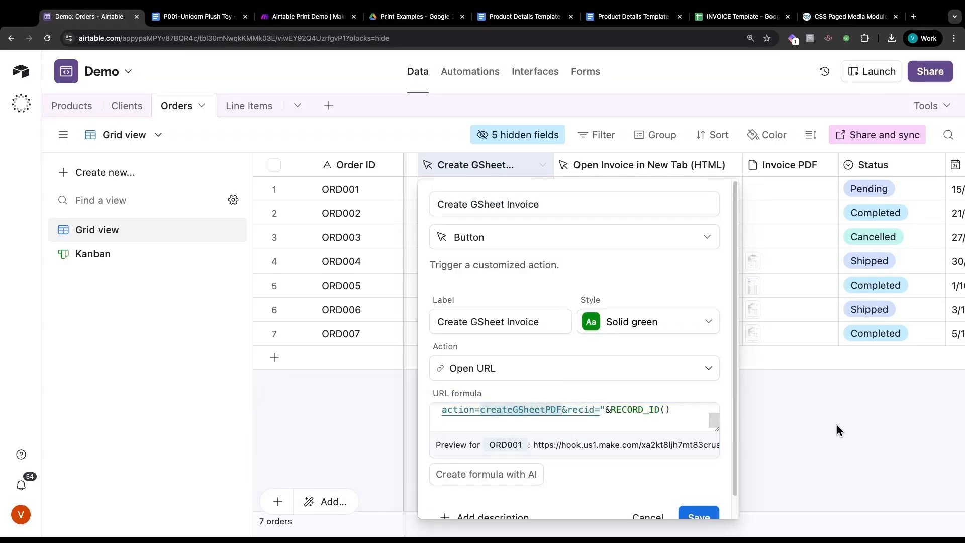
Return to the Make scenario and compare the createGDocPDF and createGSheetPDF route filters, then view the modules on the Google Sheets route.
click(301, 21)
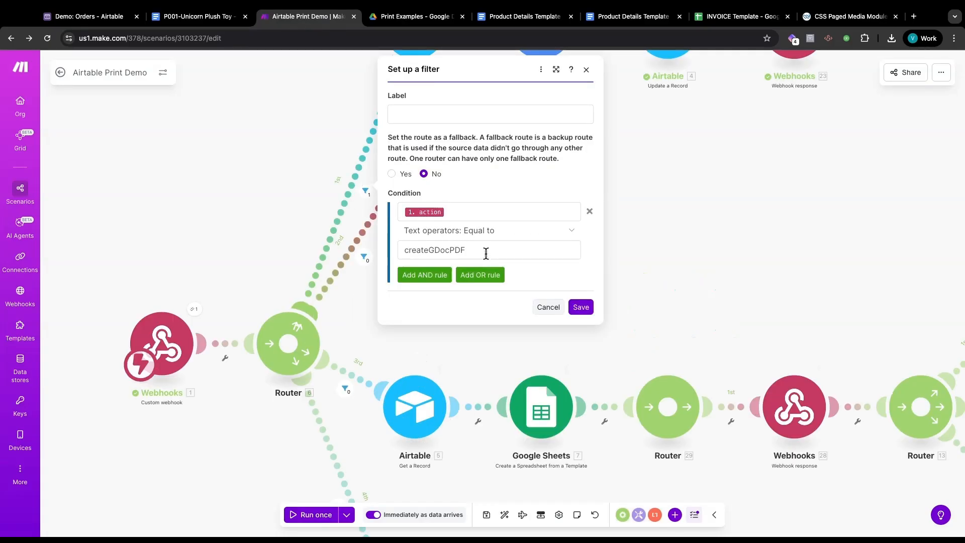
double_click(435, 249)
click(454, 317)
click(344, 388)
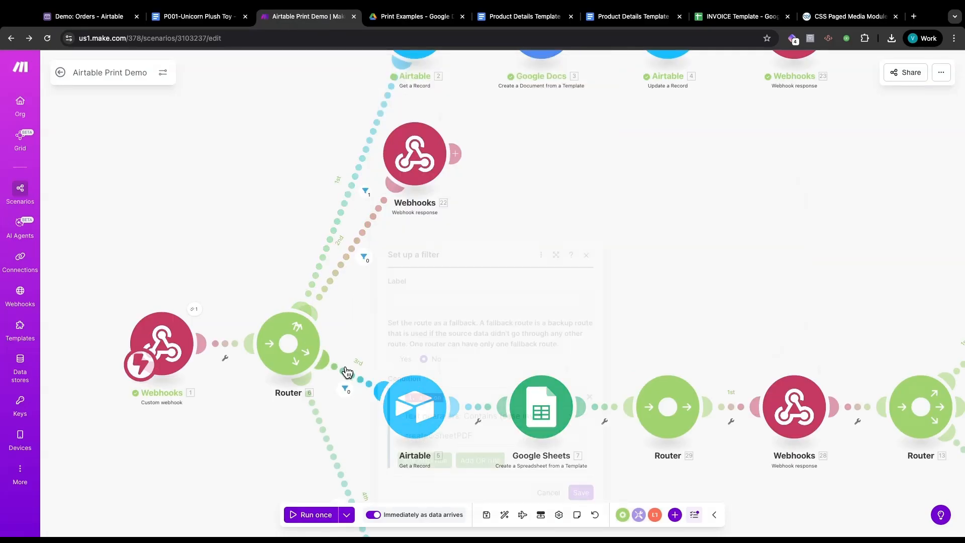
double_click(470, 436)
click(631, 217)
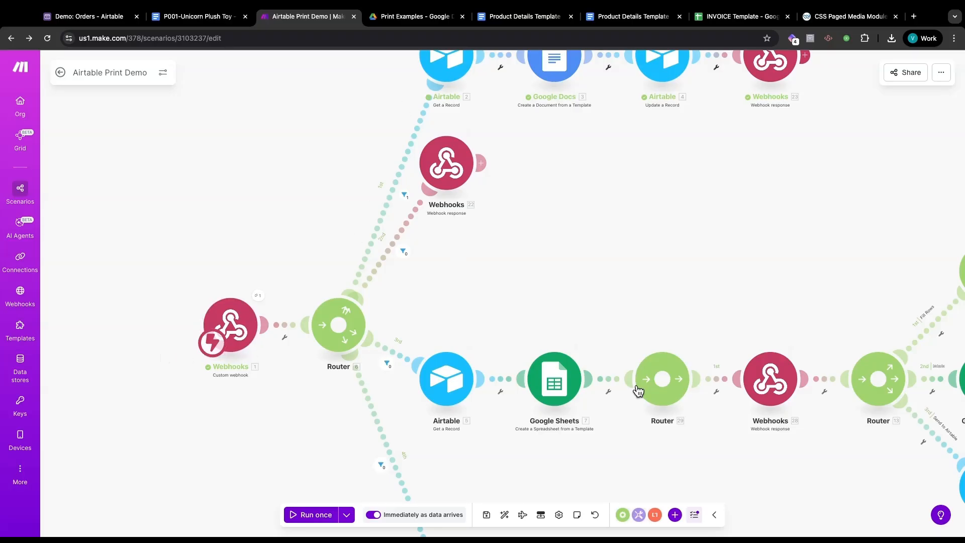
scroll(602, 370, down, 5)
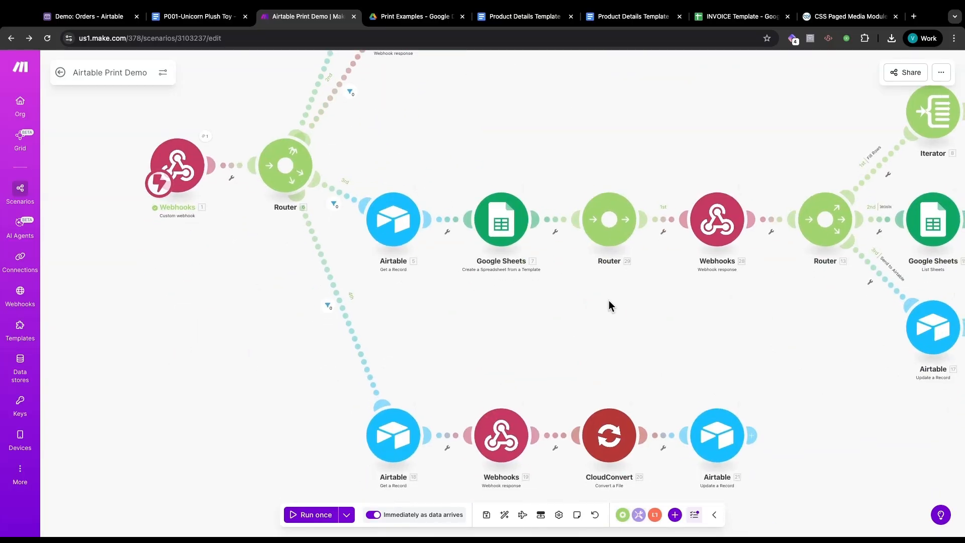
Switch to the INVOICE Template spreadsheet and examine its {{Date}}, {{COMPANY}} and {{Invoice #}} placeholders.
key(super+7)
scroll(321, 313, down, 3)
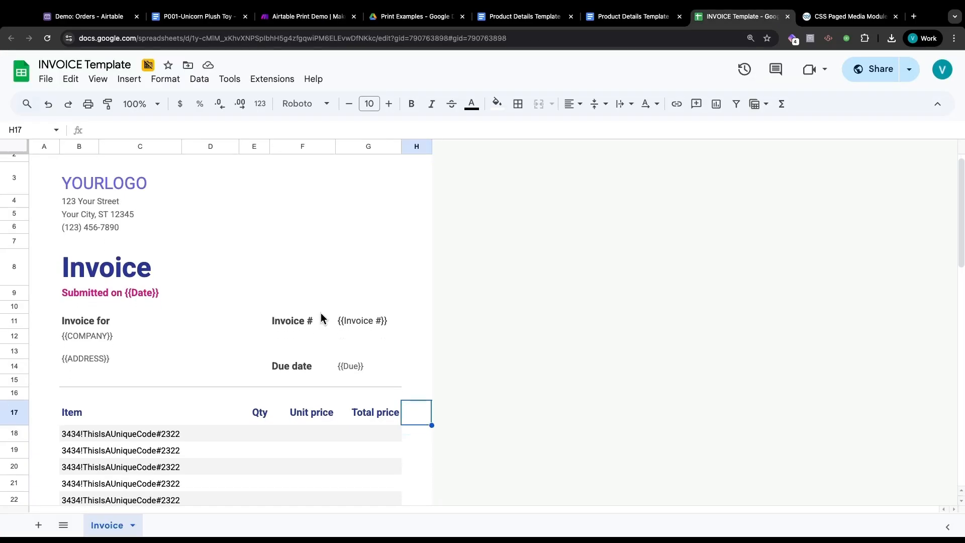
scroll(320, 312, down, 3)
scroll(321, 317, up, 5)
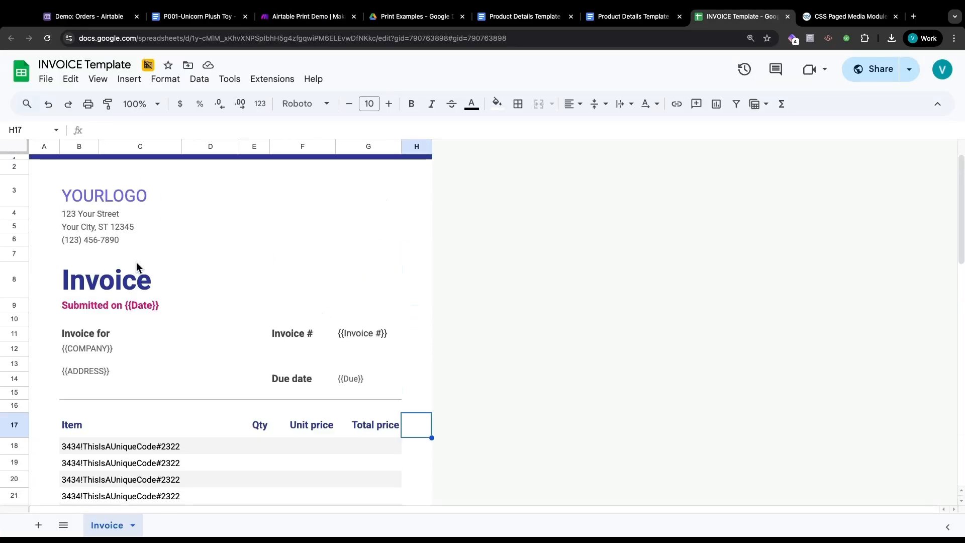
double_click(145, 306)
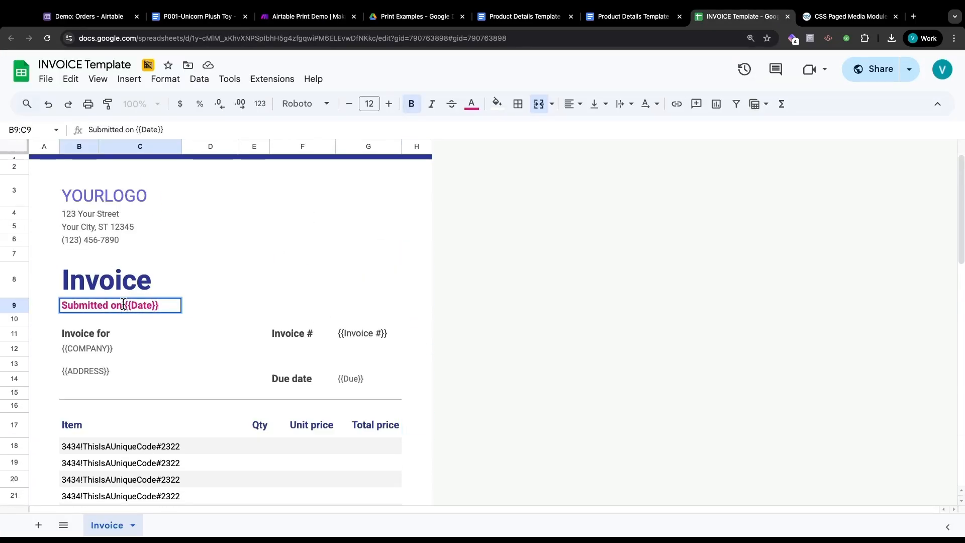
double_click(112, 348)
drag(112, 347, 59, 347)
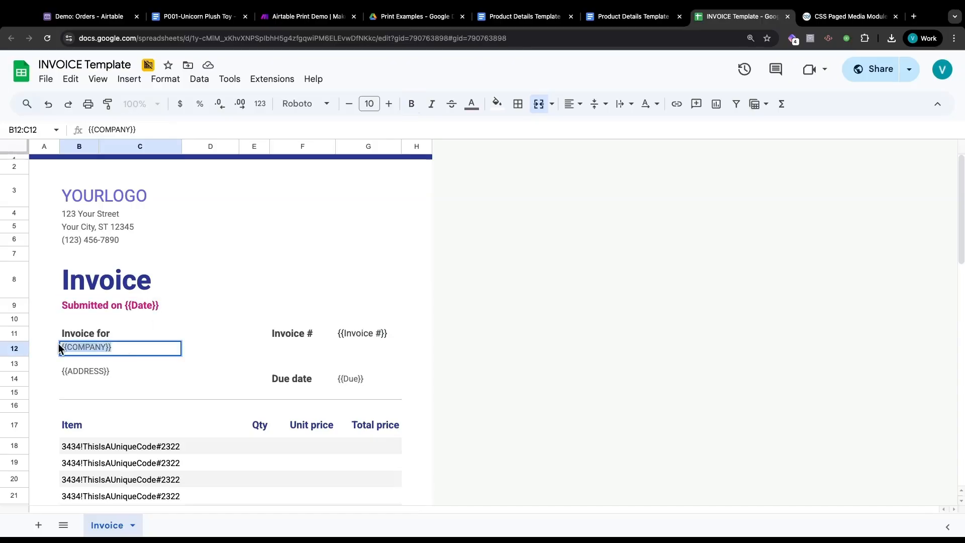
double_click(346, 333)
key(Tab)
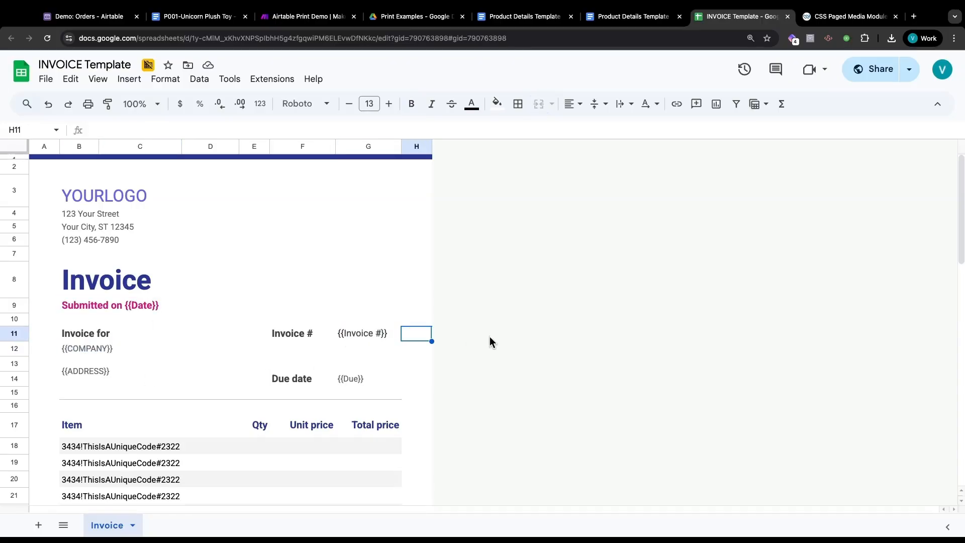
Examine the Item rows filled with the 3434!ThisIsAUniqueCode#2322 placeholder, from row 18 to the last row above the totals.
scroll(489, 336, down, 1)
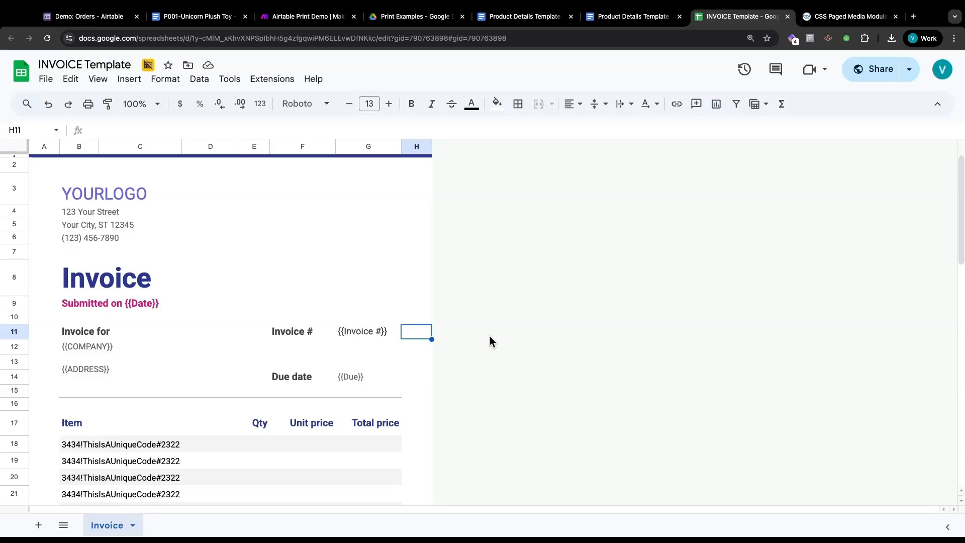
scroll(490, 336, down, 5)
click(95, 194)
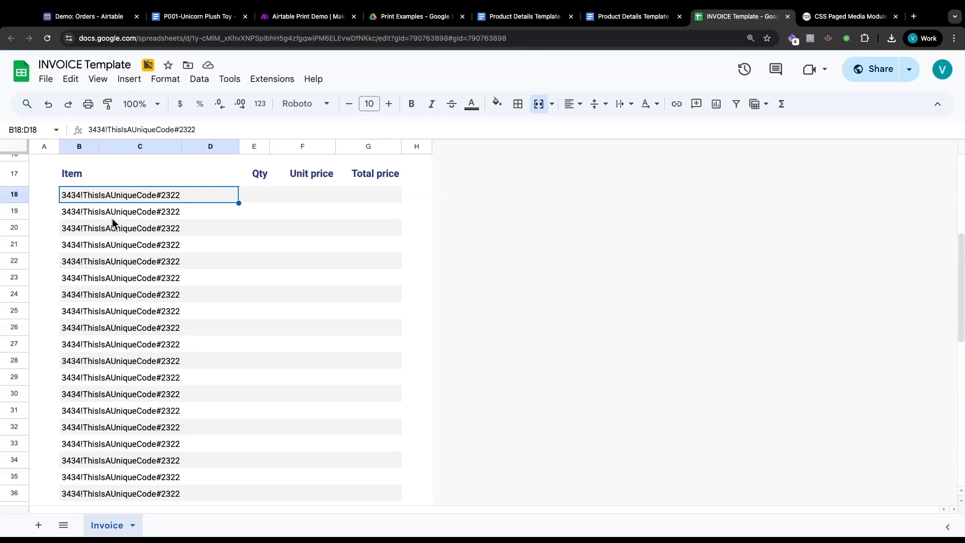
key(ctrl+shift+Down)
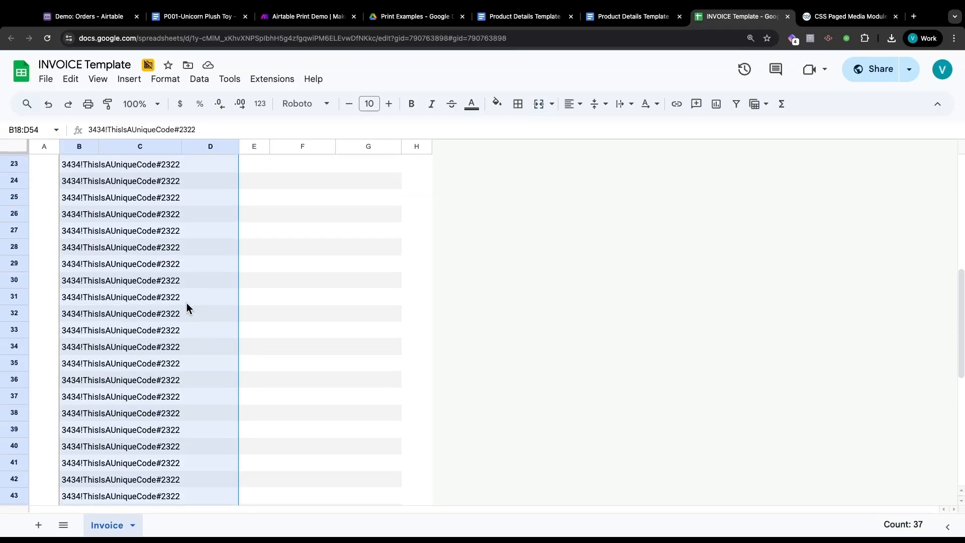
scroll(187, 308, up, 4)
click(272, 259)
click(169, 256)
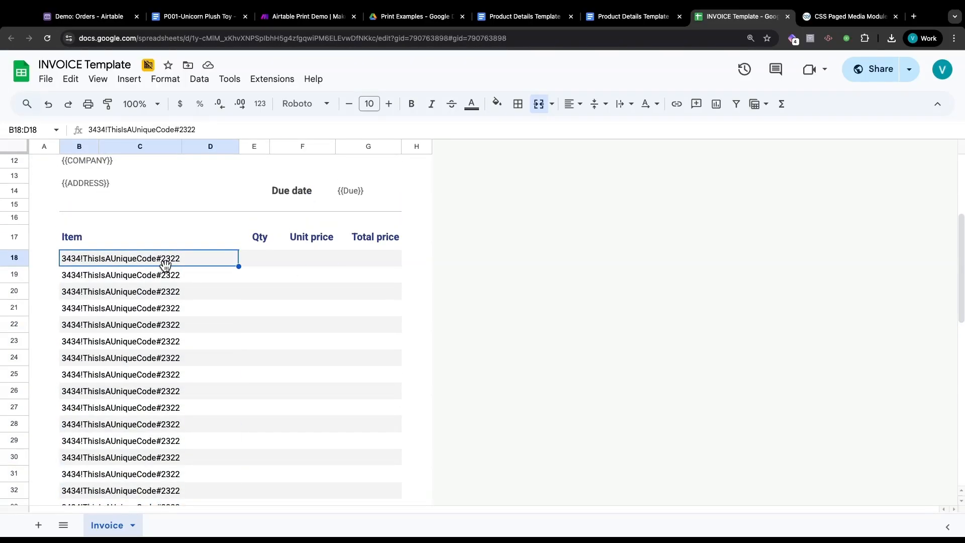
scroll(166, 264, down, 10)
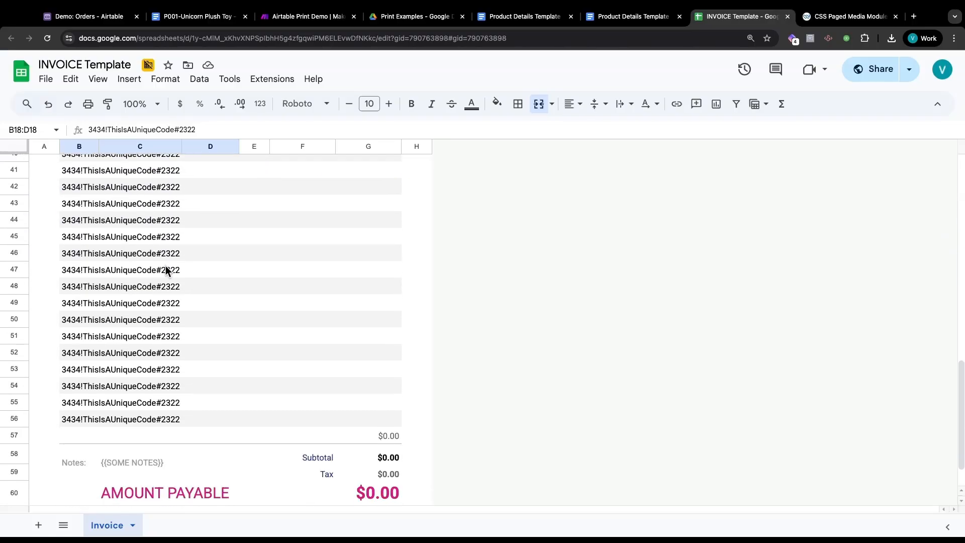
drag(164, 411, 171, 253)
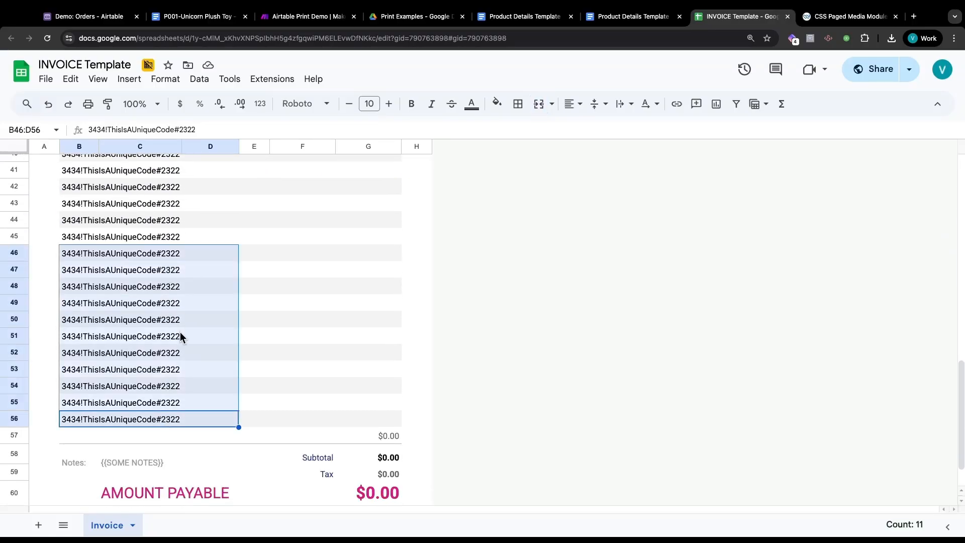
Switch to the Airtable Orders table, check the line item counts and create the GSheet invoice for the order with the most line items.
key(super+3)
key(super+1)
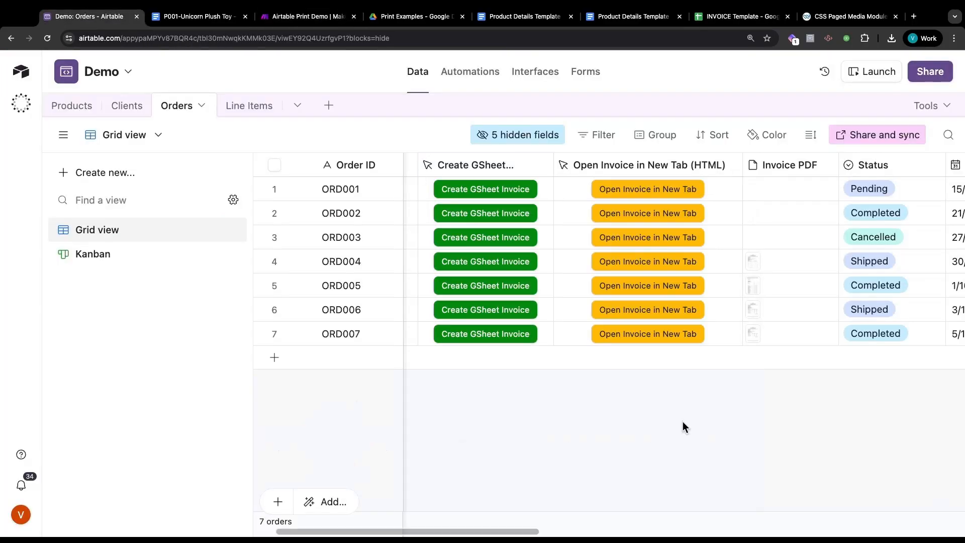
scroll(683, 407, right, 10)
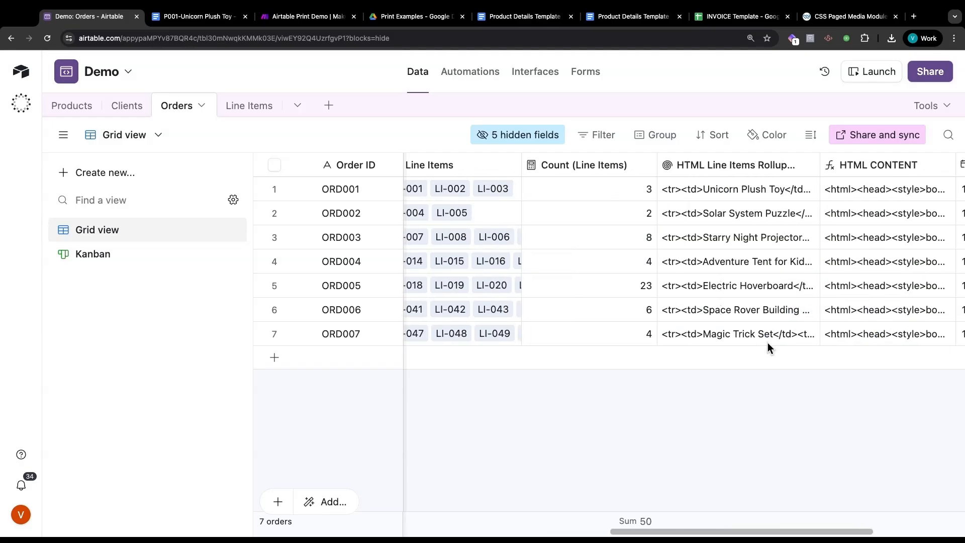
click(626, 291)
scroll(626, 291, left, 12)
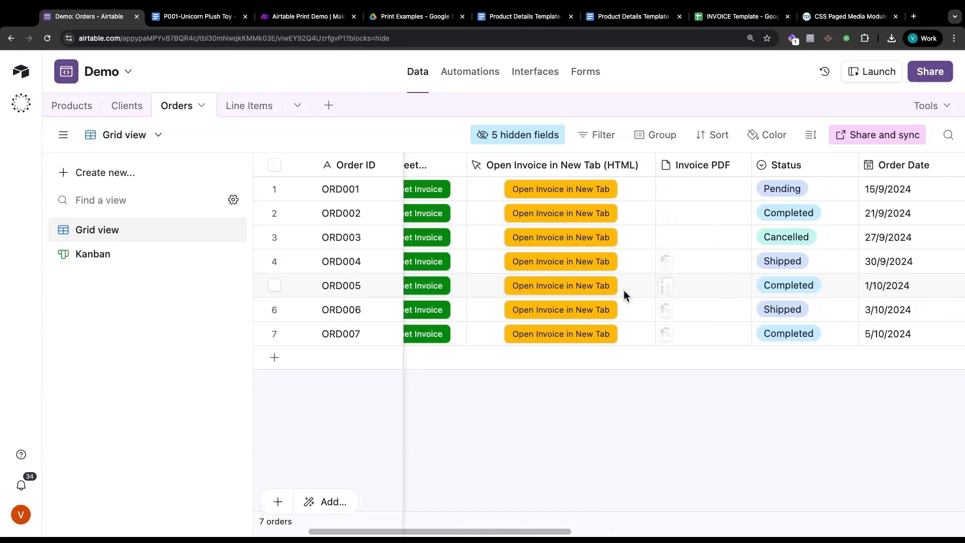
click(435, 288)
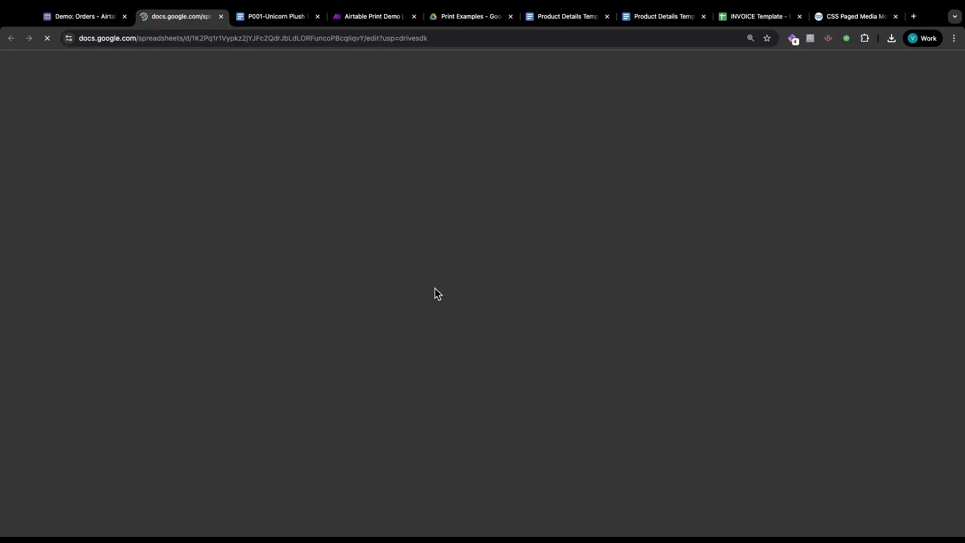
Watch the item rows fill in on the generated Hogwarts School invoice, from row 18 down to the Subtotal, Tax and AMOUNT PAYABLE lines.
scroll(458, 306, down, 3)
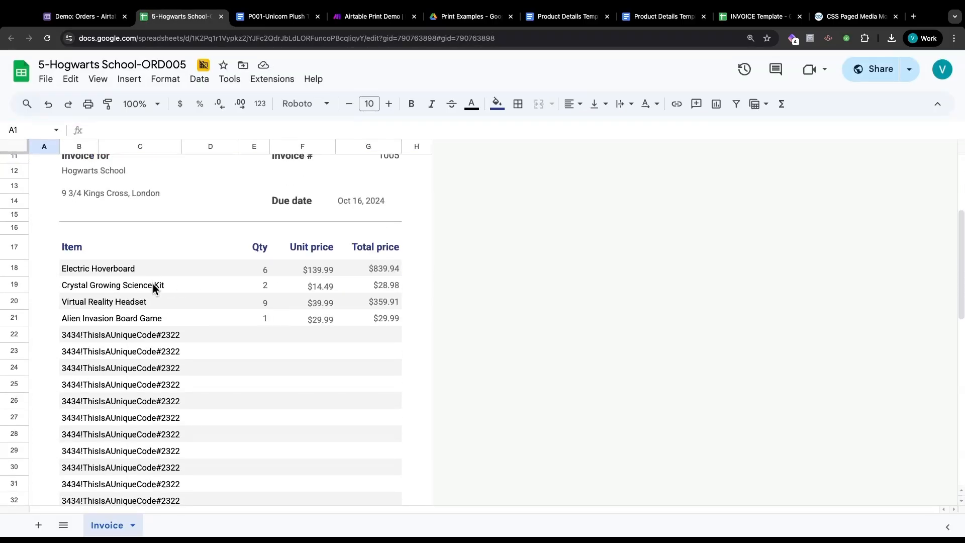
scroll(153, 288, down, 2)
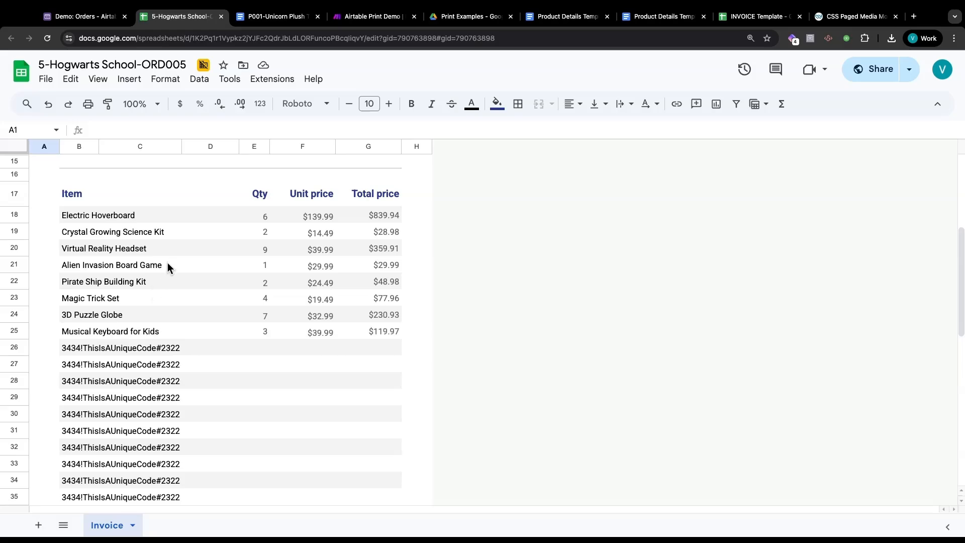
scroll(167, 263, down, 2)
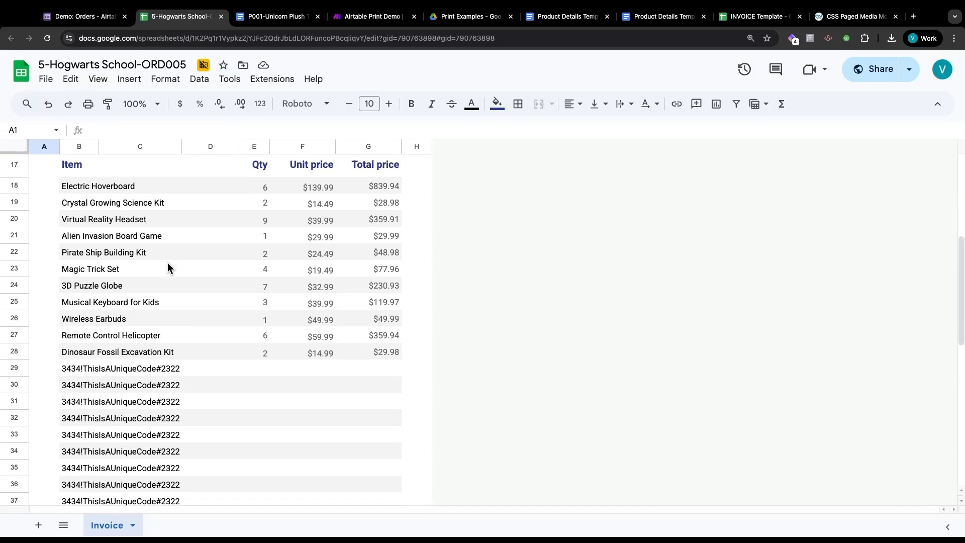
scroll(167, 267, down, 1)
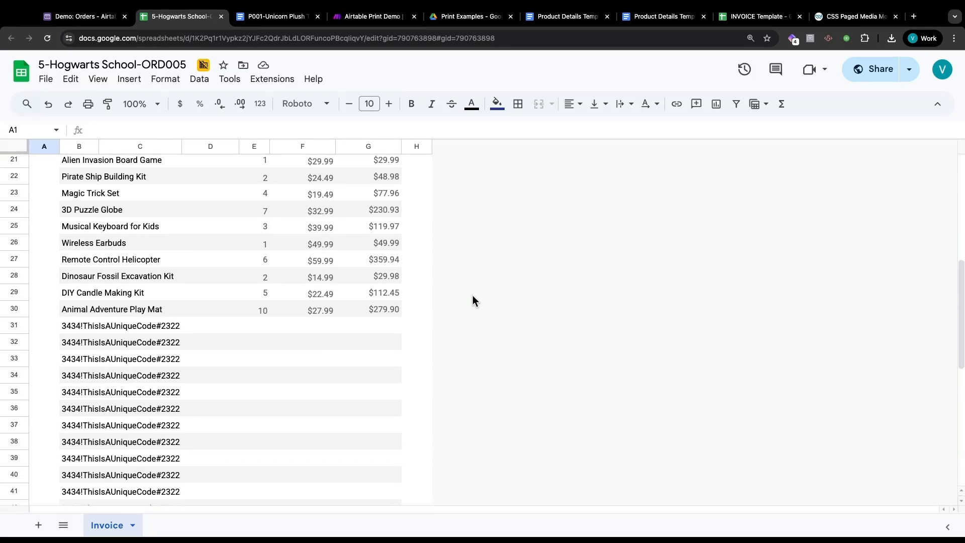
scroll(473, 300, down, 1)
scroll(473, 300, down, 2)
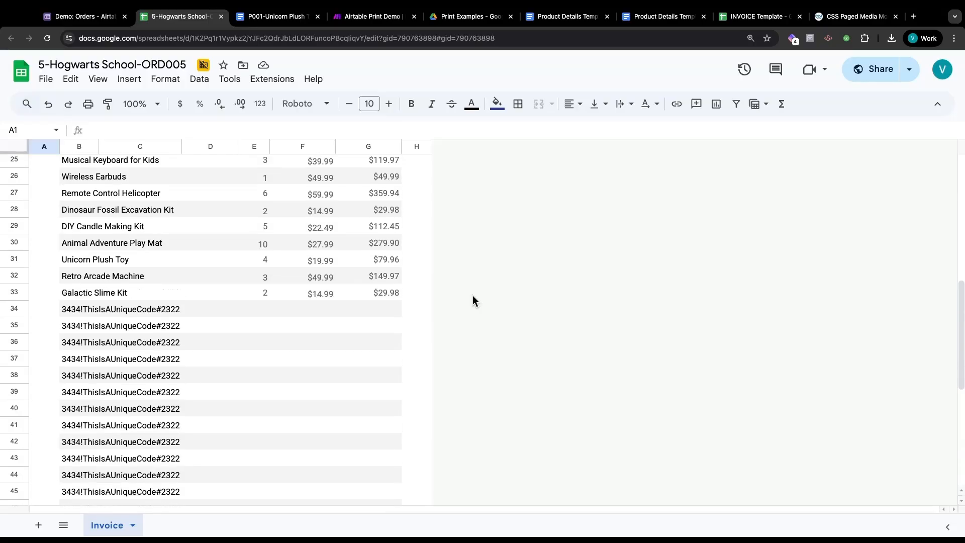
scroll(472, 295, down, 1)
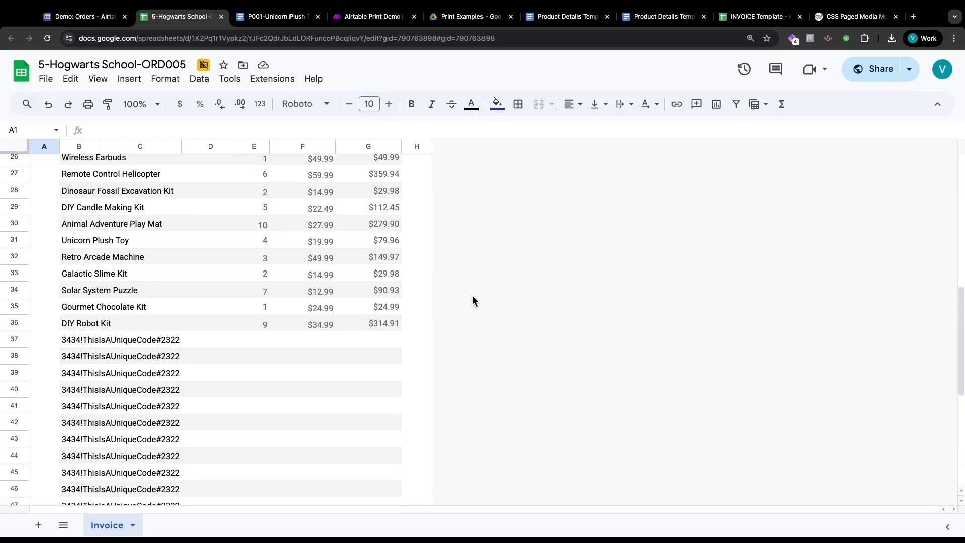
scroll(473, 296, down, 2)
scroll(472, 300, down, 4)
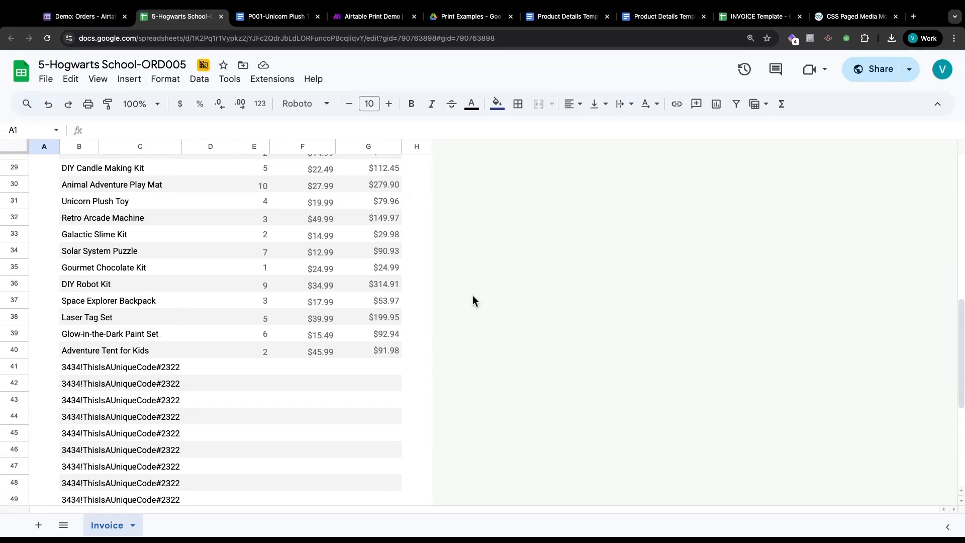
scroll(473, 300, down, 3)
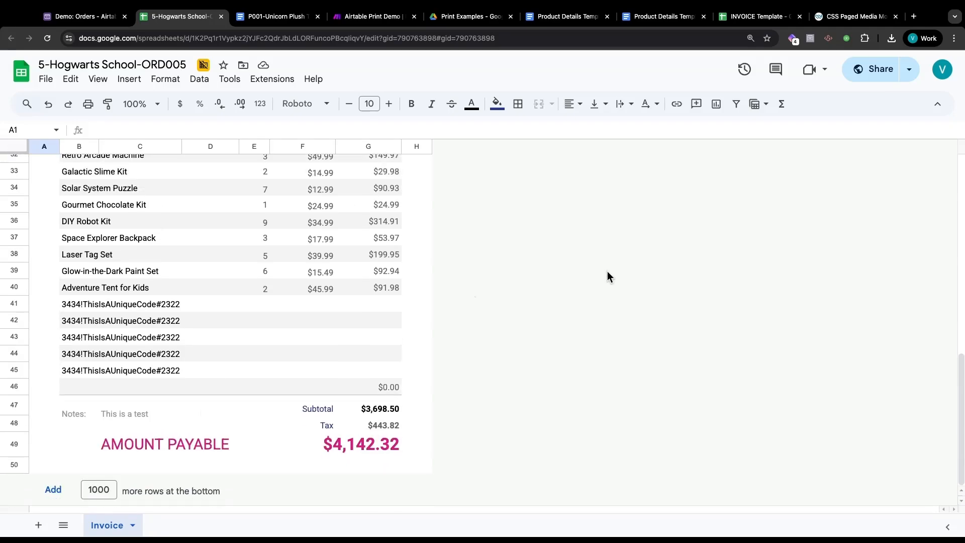
Switch to the Make scenario, open its latest run in the history and check the Webhook response module's operation.
key(ctrl+Tab)
key(ctrl+Tab)
drag(527, 158, 418, 210)
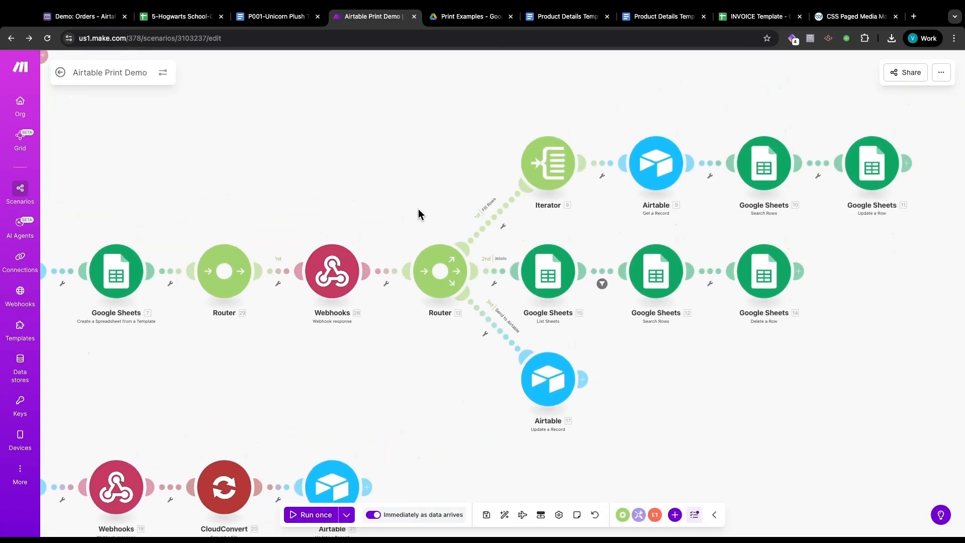
click(60, 72)
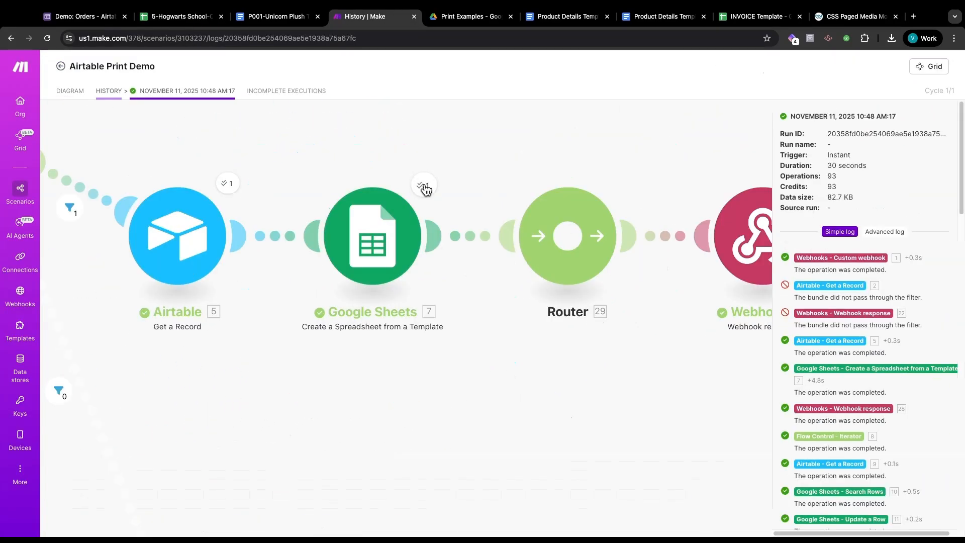
key(Escape)
drag(683, 391, 280, 414)
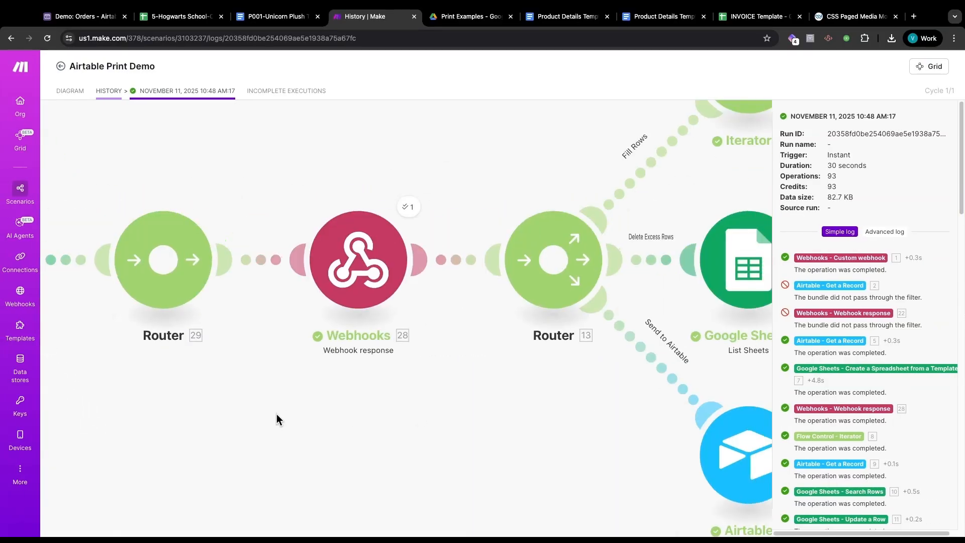
click(410, 209)
click(336, 165)
On the Fill Rows route, inspect the Iterator's Line Items array and the operations of the Airtable Get a Record module.
drag(437, 149, 222, 240)
drag(304, 181, 201, 269)
drag(256, 203, 103, 211)
click(258, 253)
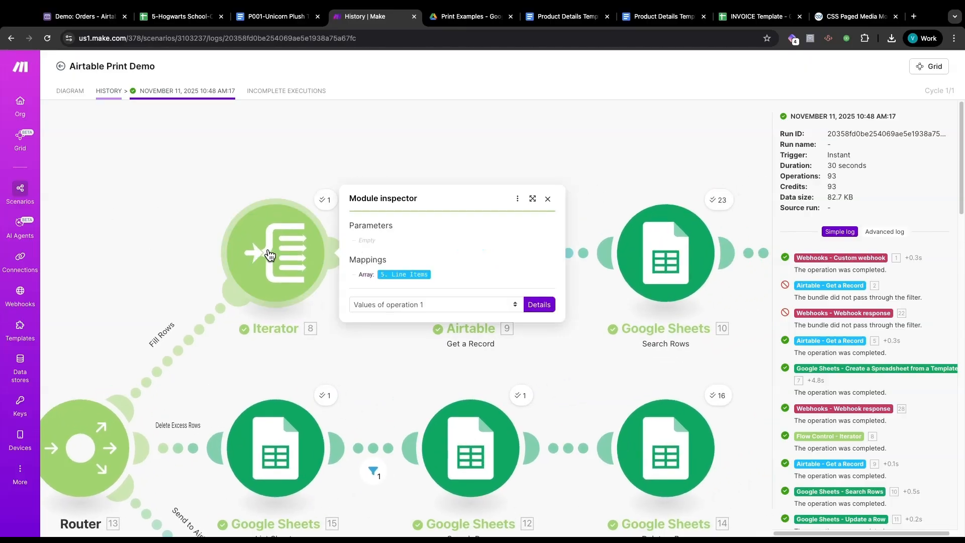
mouse_move(395, 283)
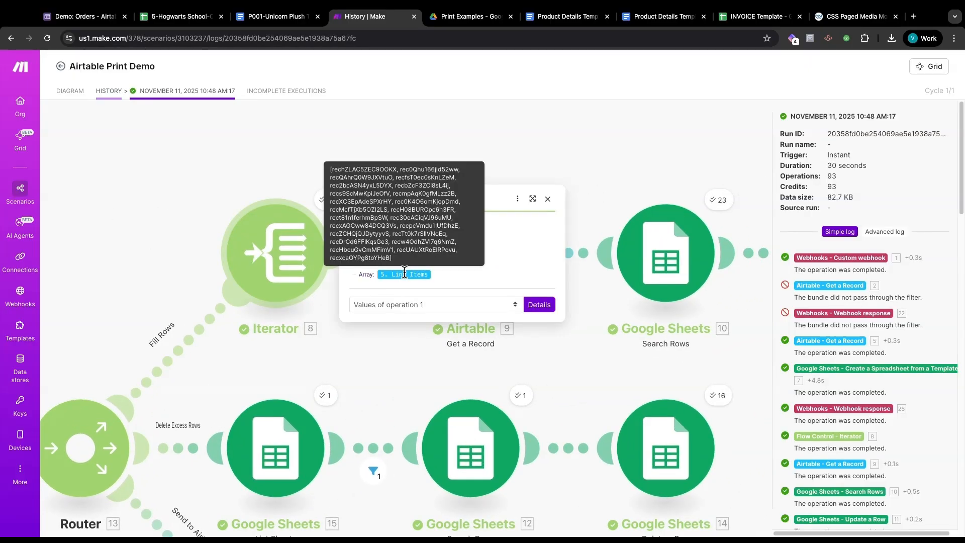
click(191, 119)
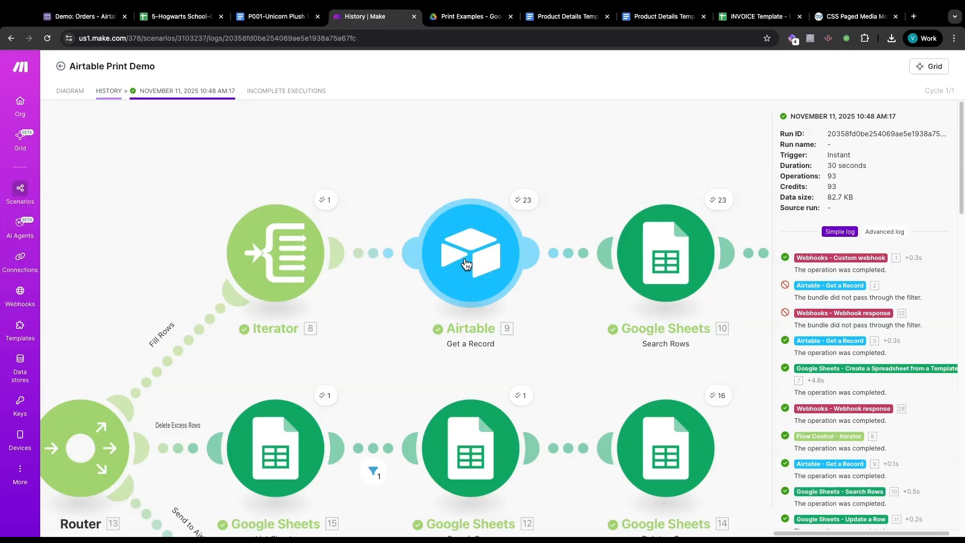
click(525, 202)
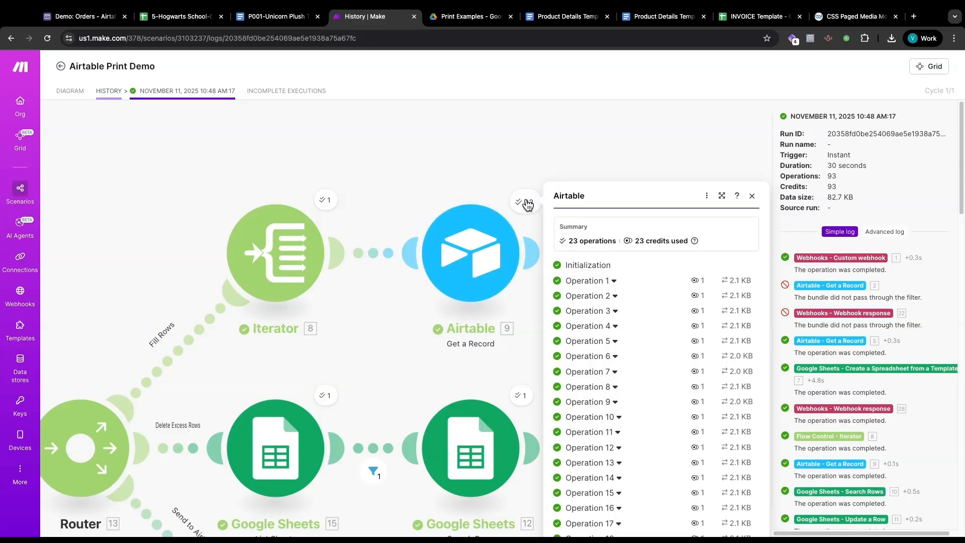
click(386, 340)
Expand the filter of Operation 1 in the Fill Rows route's Search Rows module and examine its unique code condition.
scroll(402, 334, right, 5)
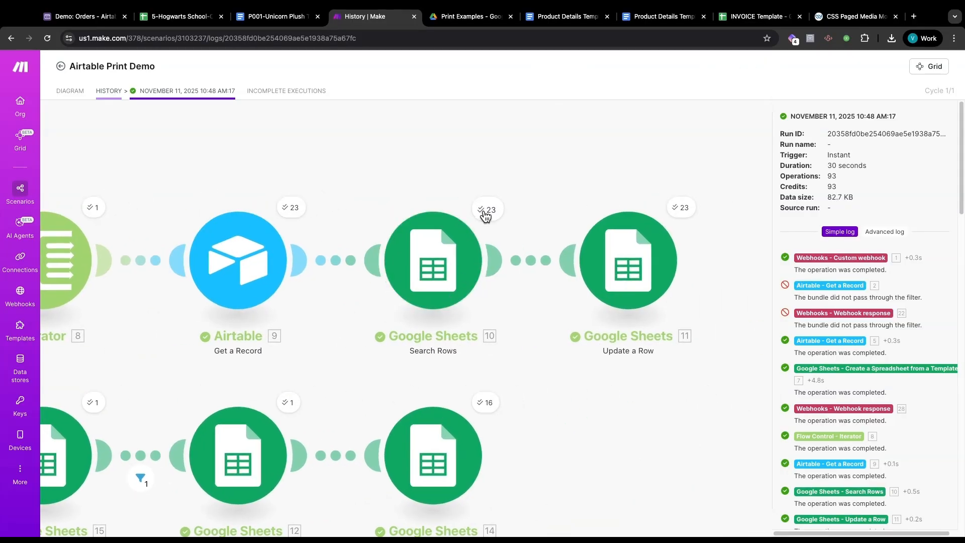
click(485, 213)
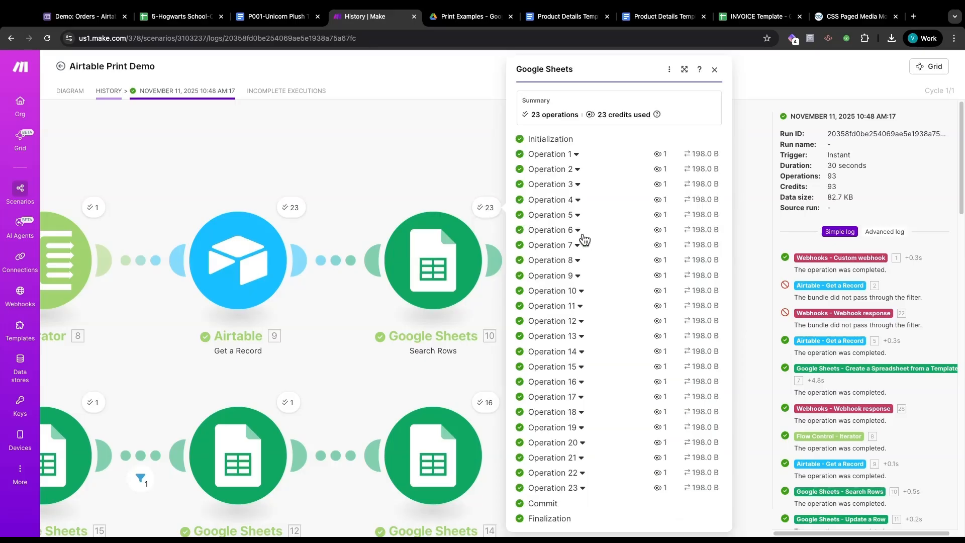
click(572, 154)
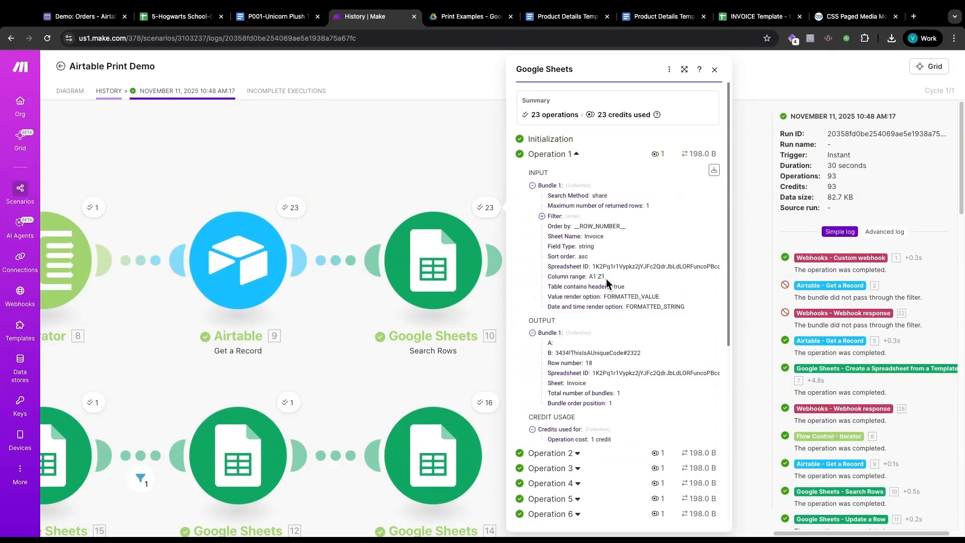
click(542, 216)
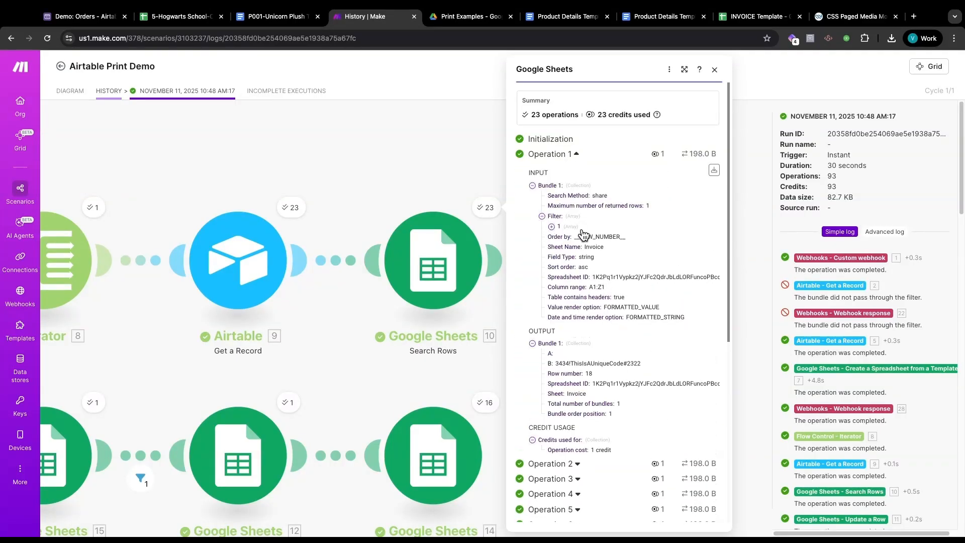
click(563, 227)
click(568, 236)
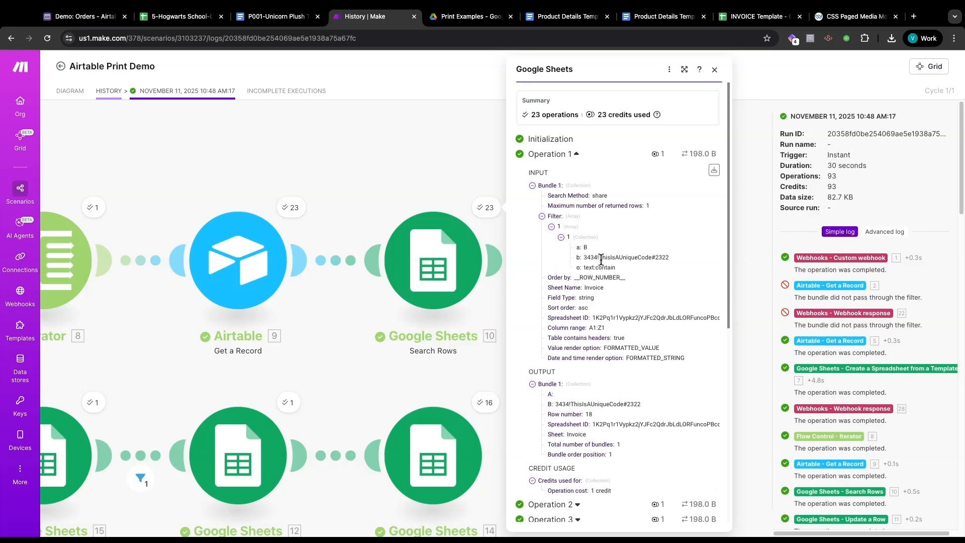
double_click(601, 258)
triple_click(606, 256)
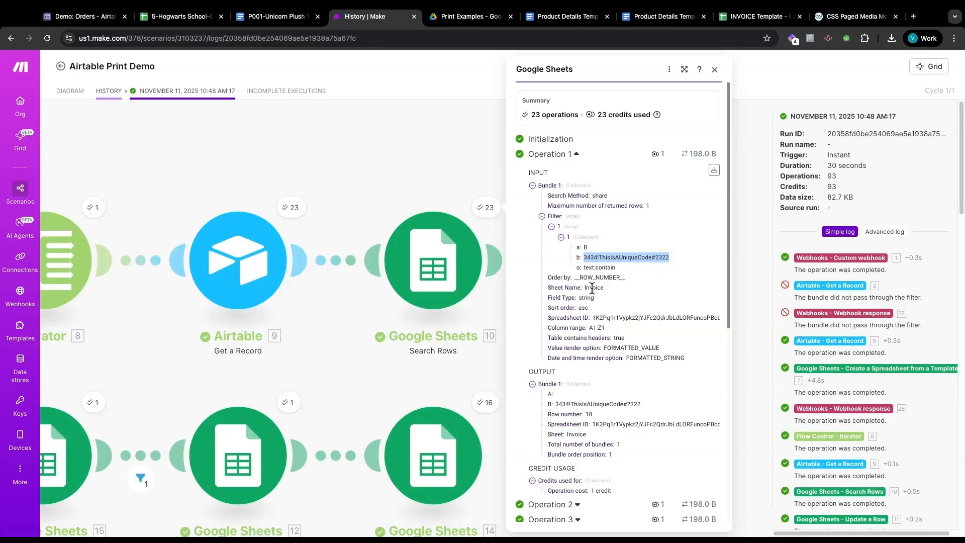
Check the sort order and the returned row number in the same Search Rows operation, and close its details.
drag(550, 307, 597, 310)
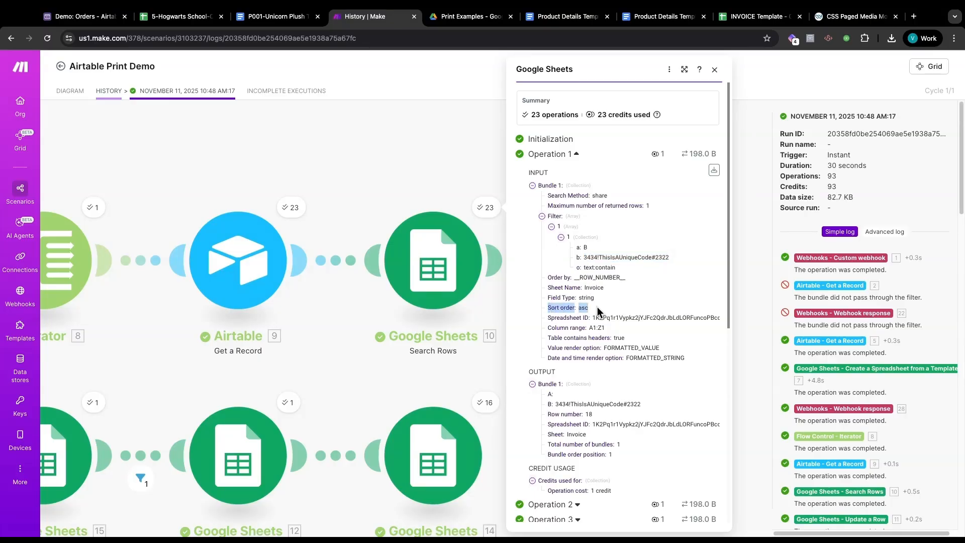
scroll(597, 306, down, 3)
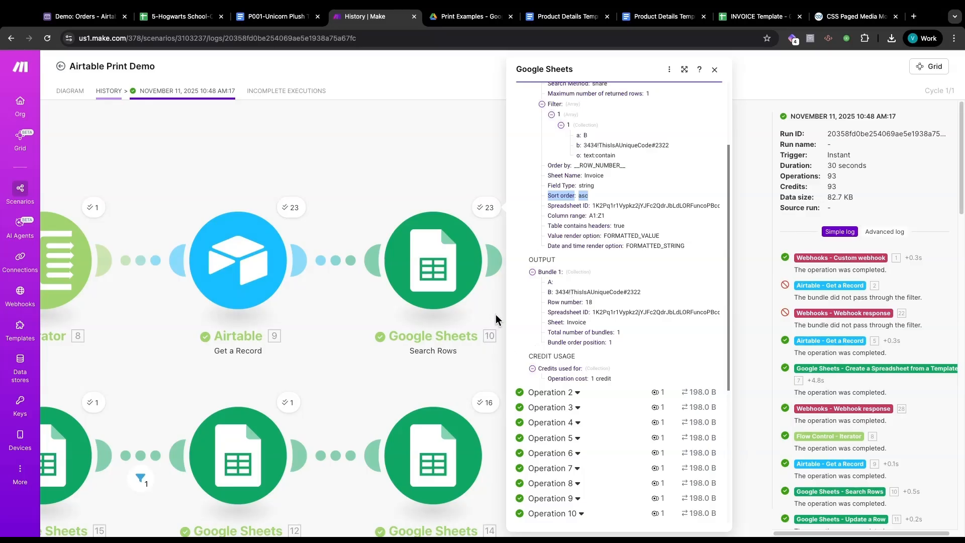
double_click(588, 302)
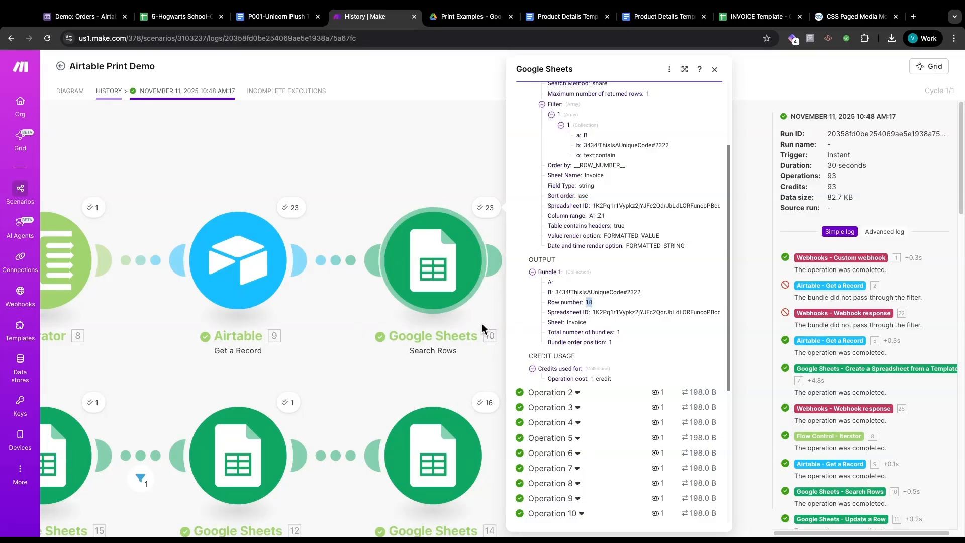
click(481, 328)
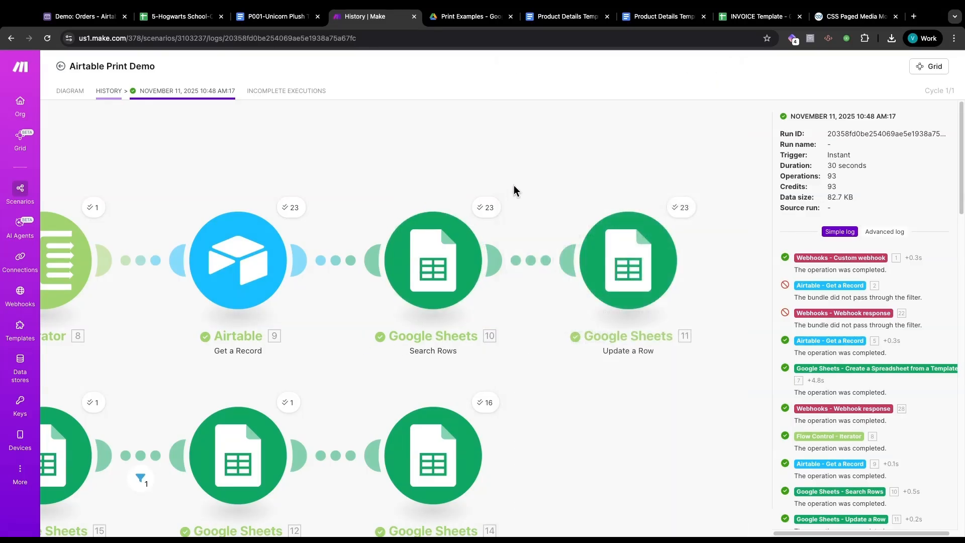
Examine the column values written by Operation 1 of the Update a Row module.
click(676, 211)
click(761, 155)
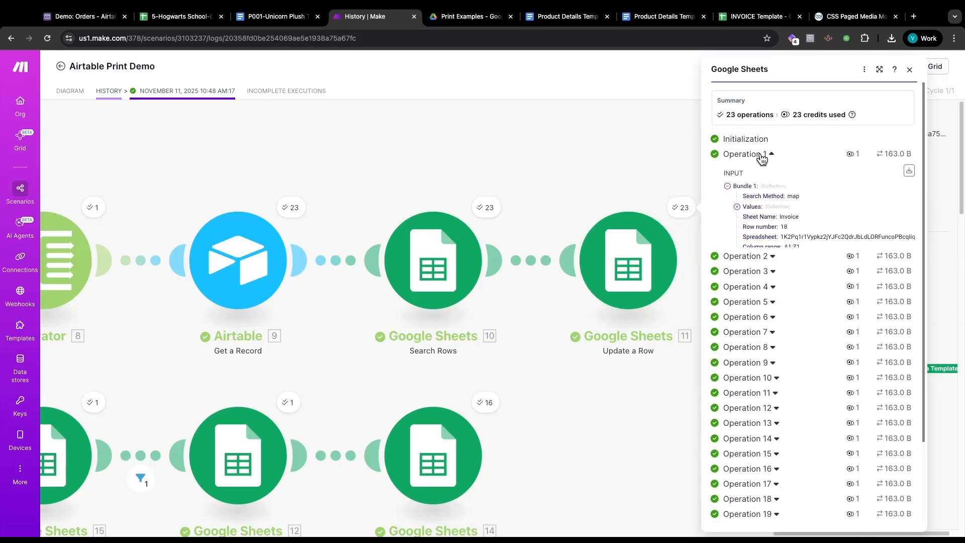
click(746, 207)
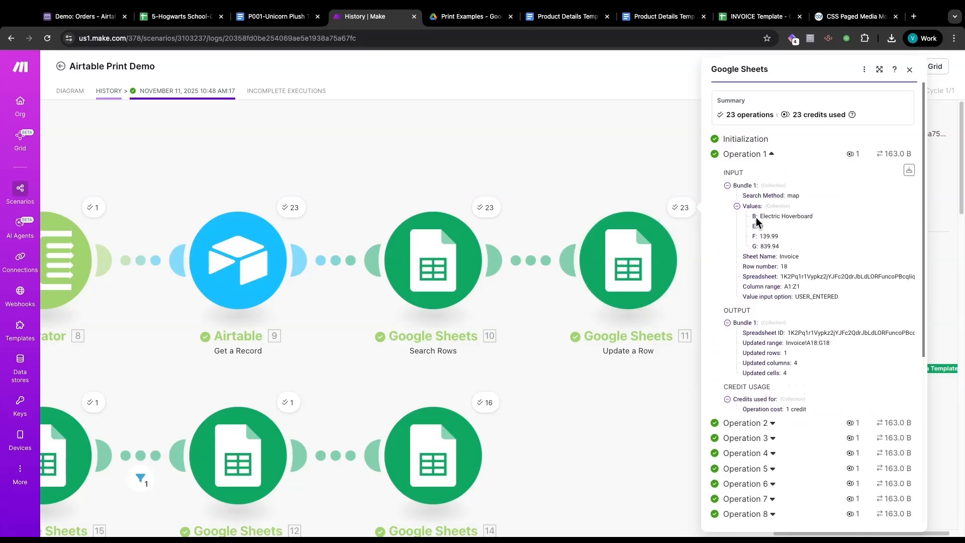
key(Escape)
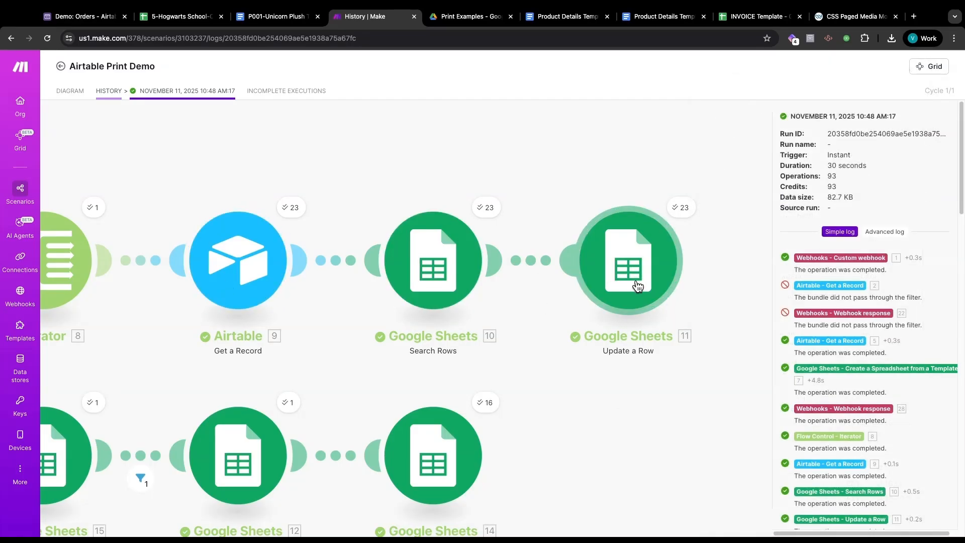
On the Delete Excess Rows route, inspect the mappings of the Delete a Row module and the Search Rows module's Spreadsheet ID.
scroll(637, 285, down, 3)
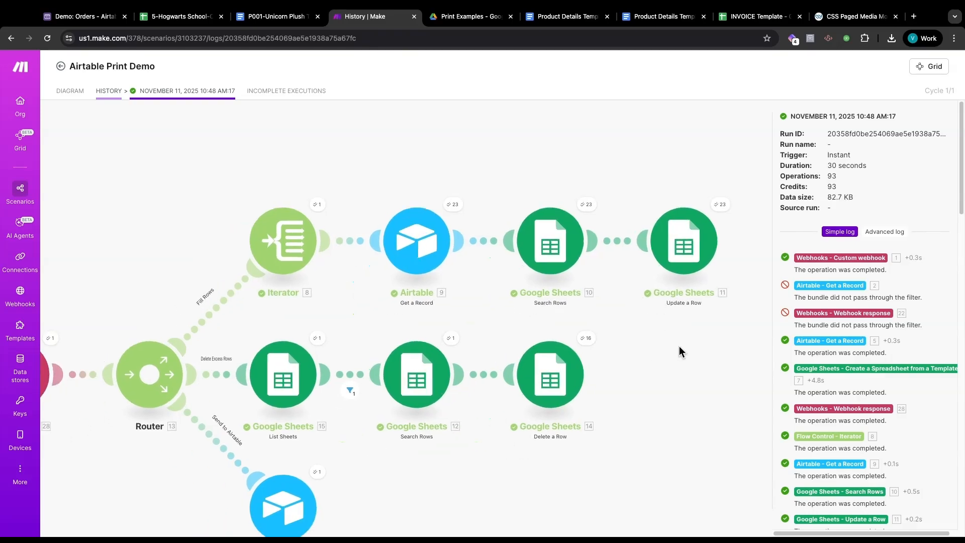
drag(679, 346, 728, 322)
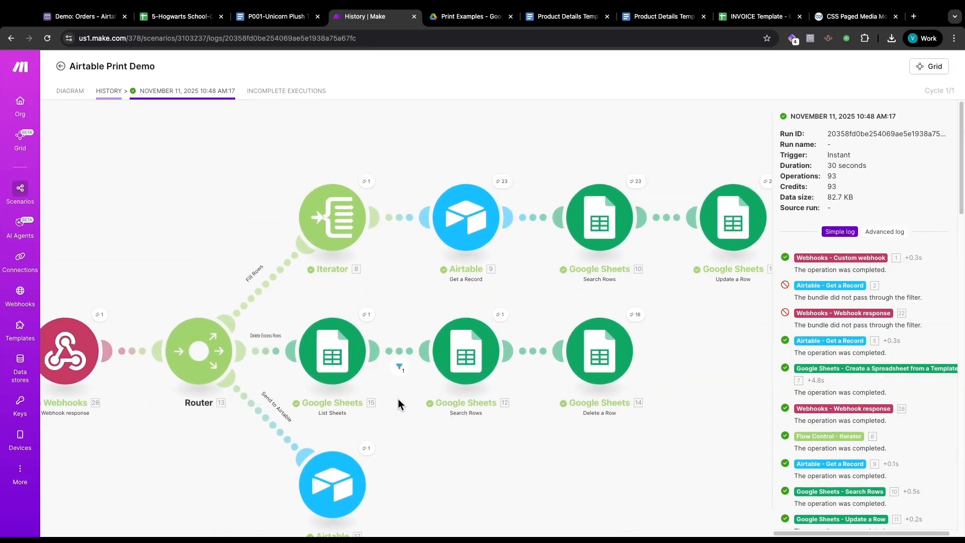
click(592, 372)
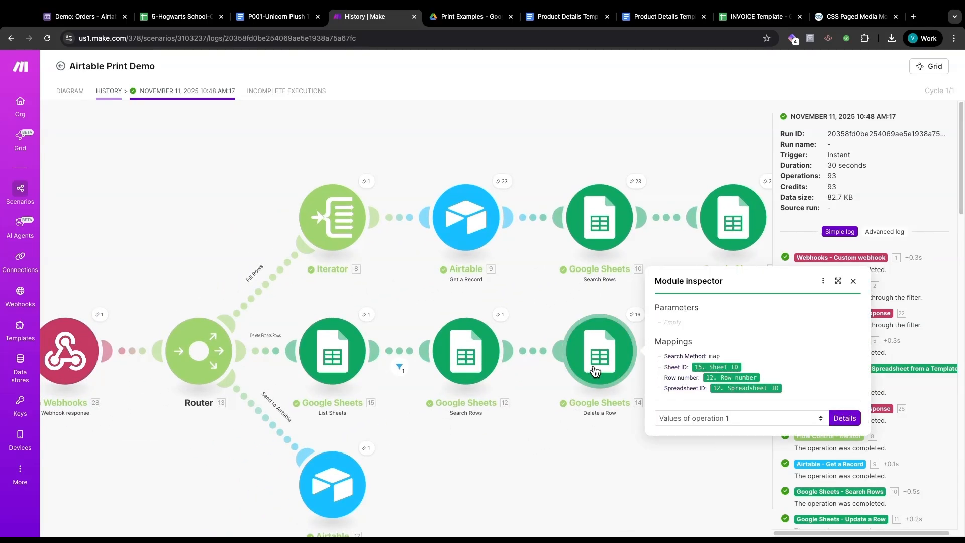
click(460, 370)
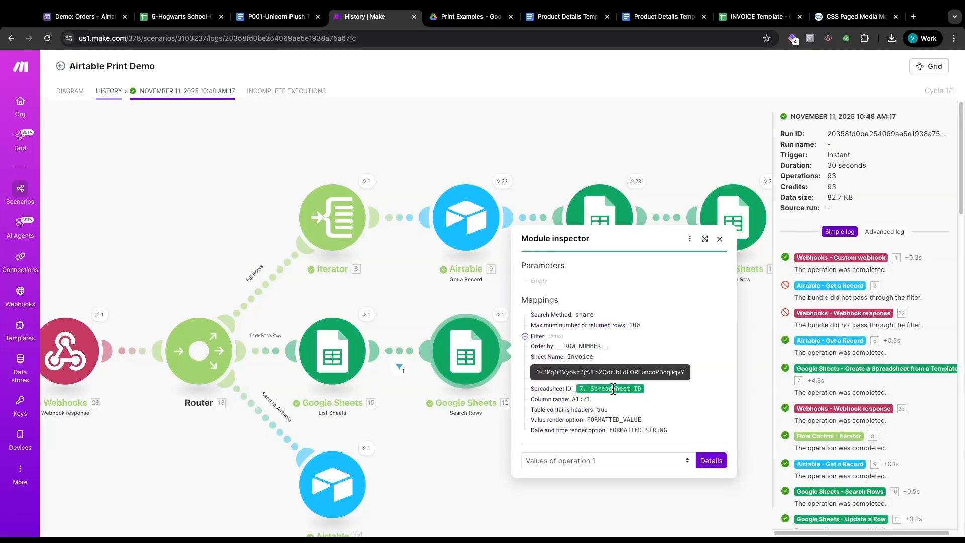
triple_click(613, 390)
Inspect the Spreadsheet ID mapping of the List Sheets module on the Delete Excess Rows route.
click(335, 358)
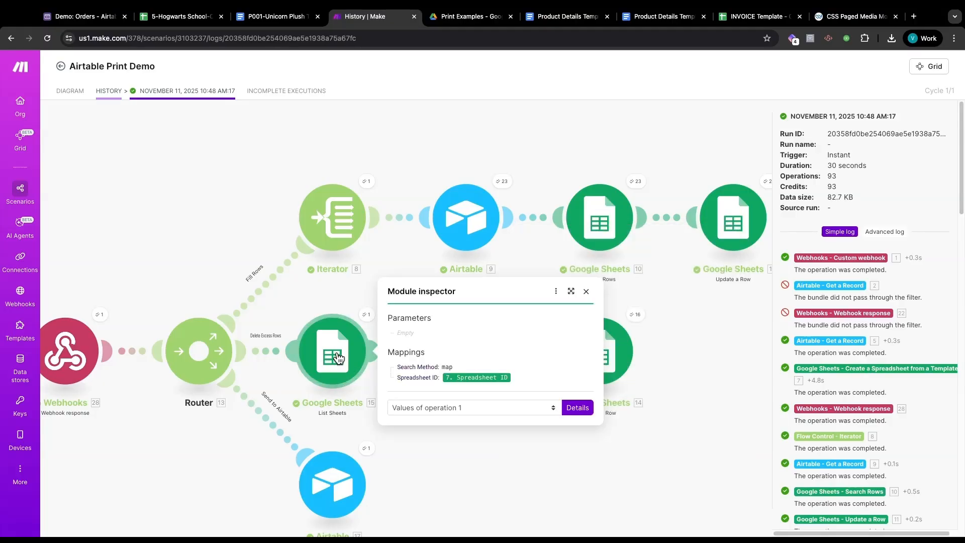
mouse_move(471, 378)
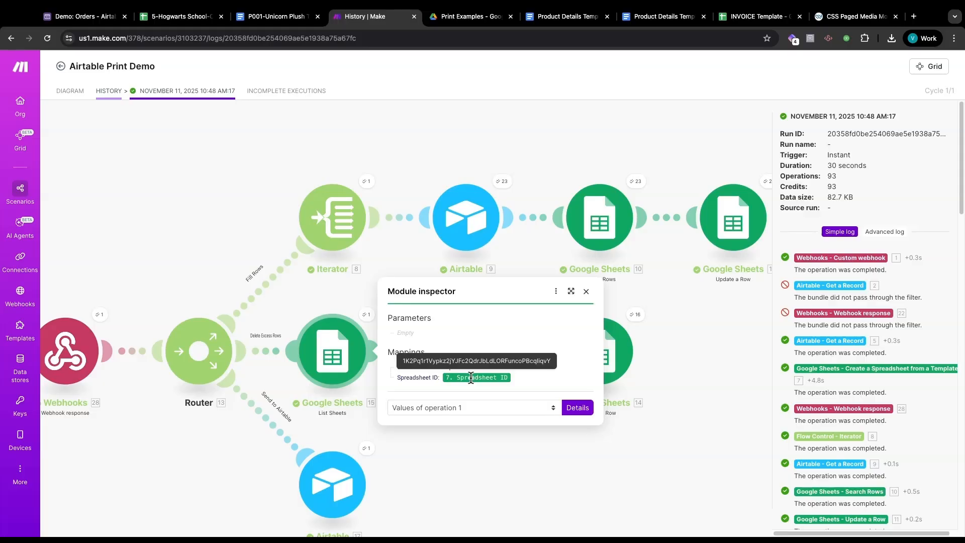
key(Escape)
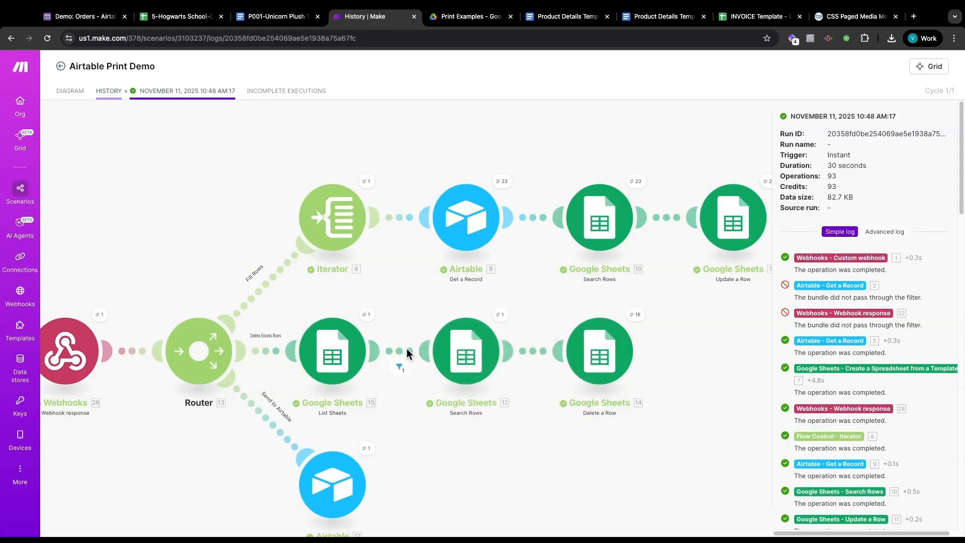
Inspect the filter between List Sheets and Search Rows, and compare its Invoice title condition with the sheet name in the INVOICE Template spreadsheet.
click(399, 367)
mouse_move(477, 383)
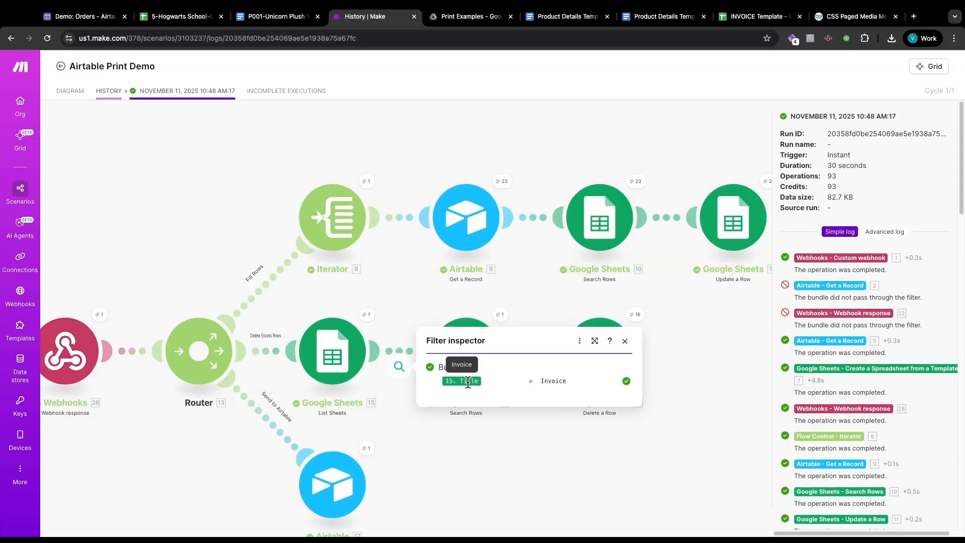
double_click(553, 380)
click(751, 18)
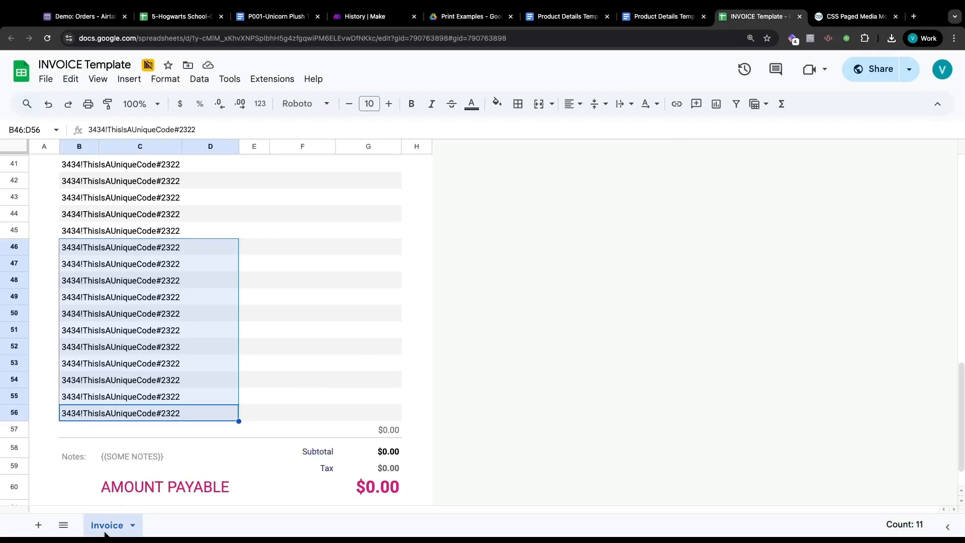
click(353, 19)
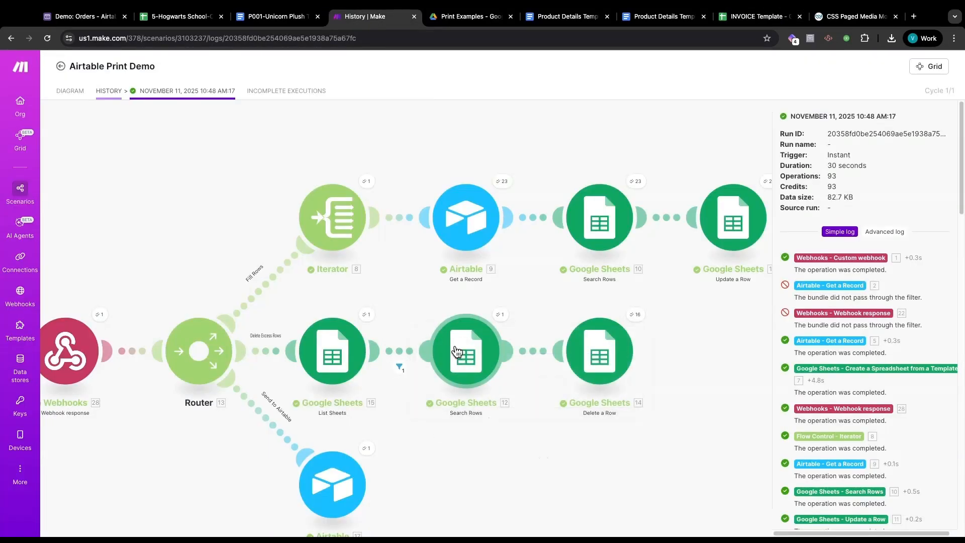
Examine the filter conditions in the mappings of the Search Rows module on the Delete Excess Rows route.
click(457, 351)
click(546, 336)
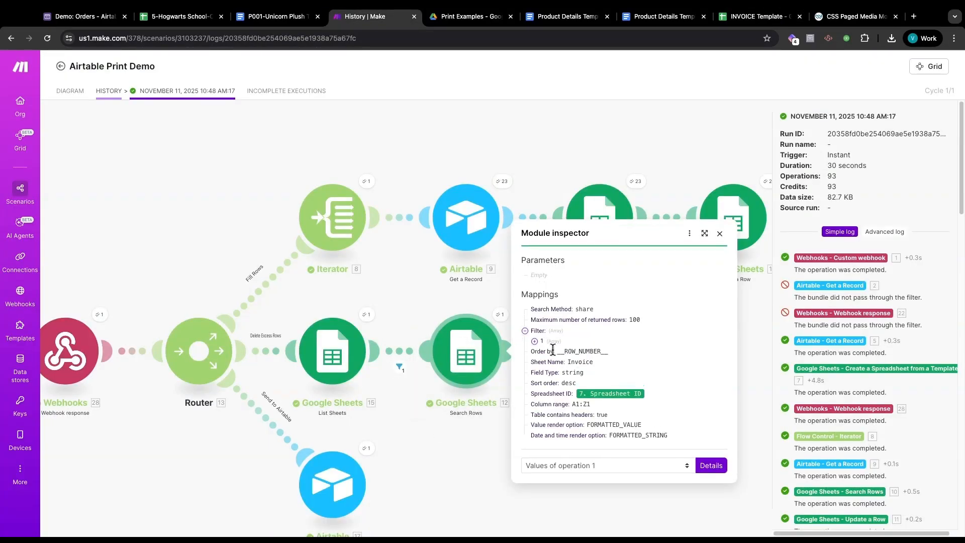
click(552, 347)
click(573, 347)
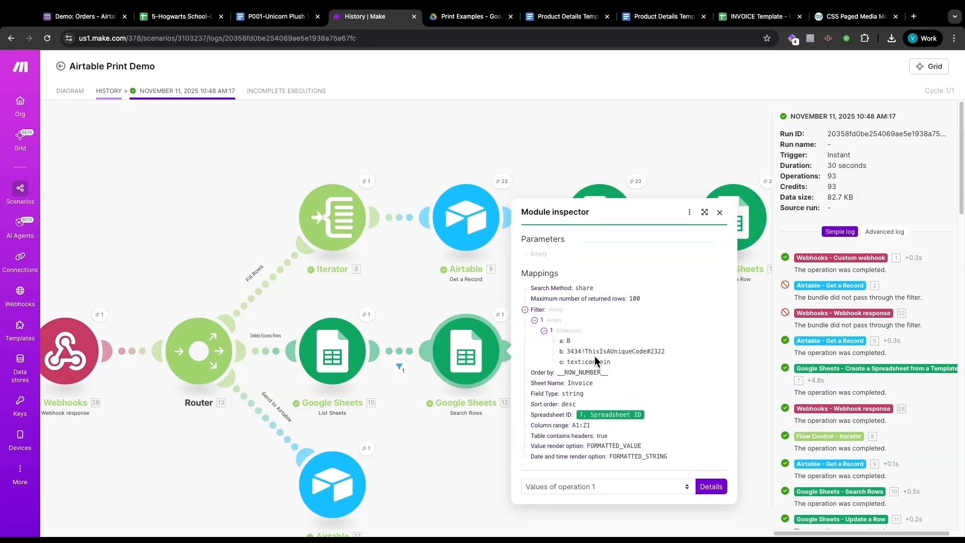
triple_click(594, 351)
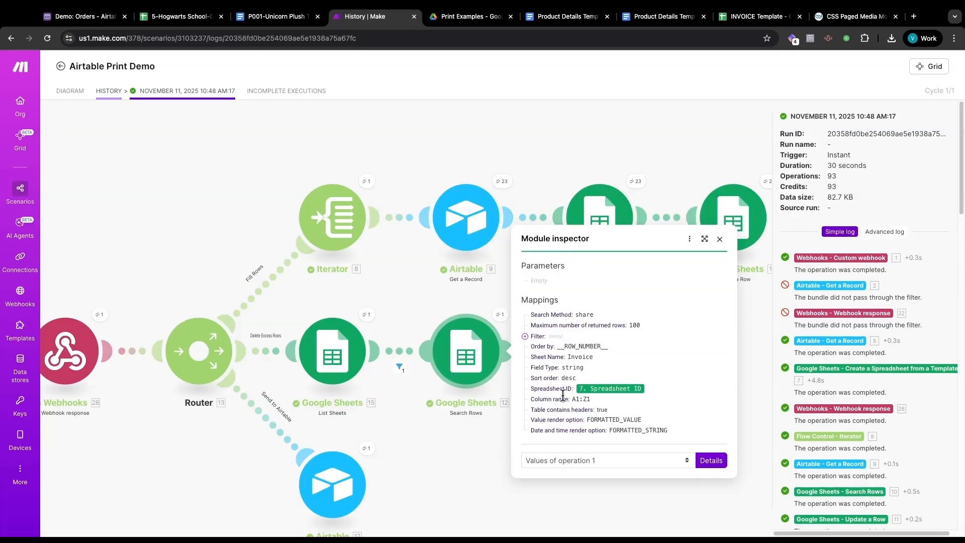
Check the generated ORD005 invoice in Google Sheets, and open the Invoice PDF attachment of order ORD005 in Airtable.
key(ctrl+2)
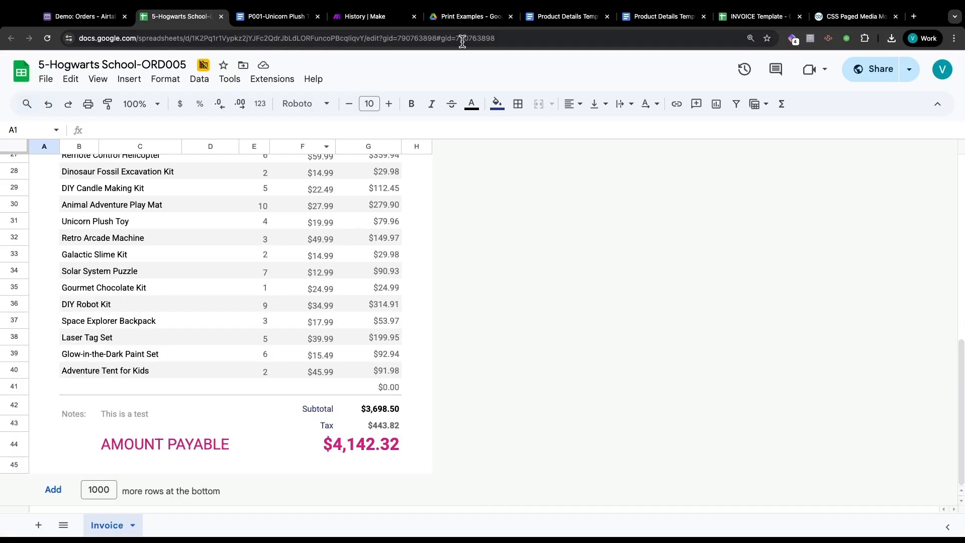
click(387, 17)
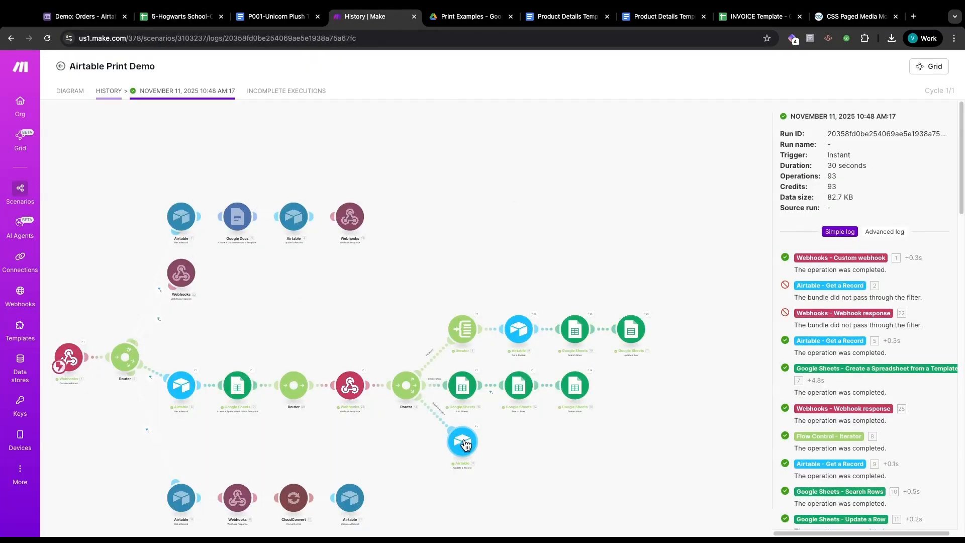
click(83, 17)
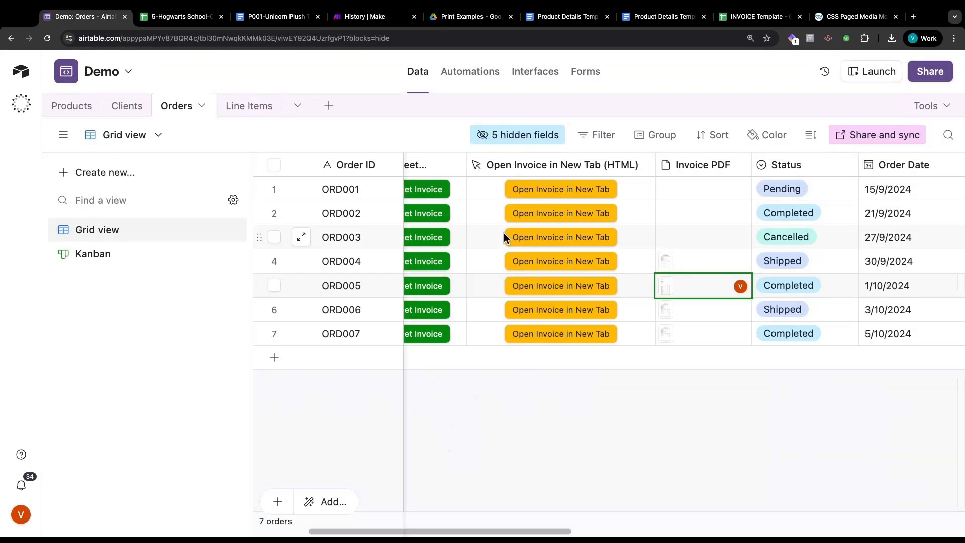
click(655, 280)
scroll(578, 288, down, 15)
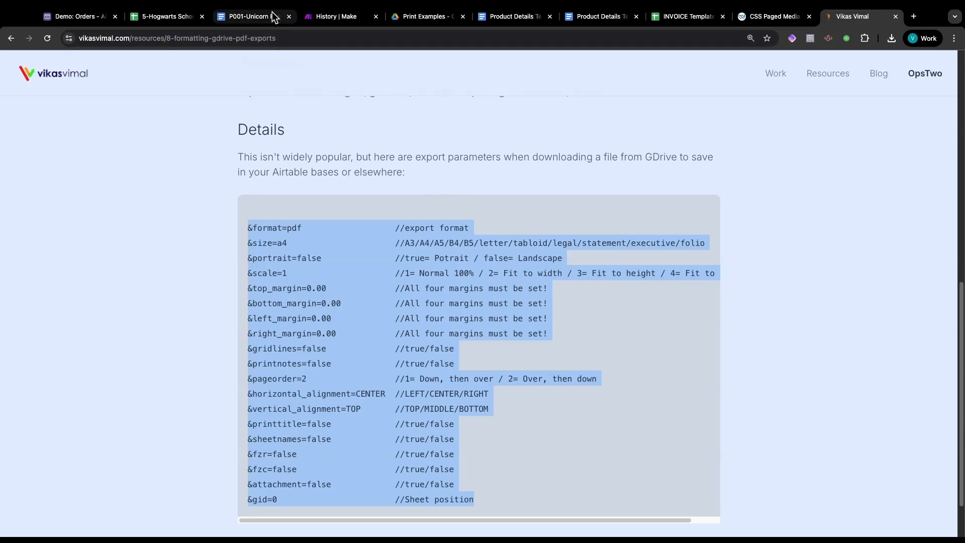
Try appending ?margins= to the Invoice PDF File URL in Make's Airtable Update a Record module, consult the export parameter reference, and discard the edit.
click(330, 20)
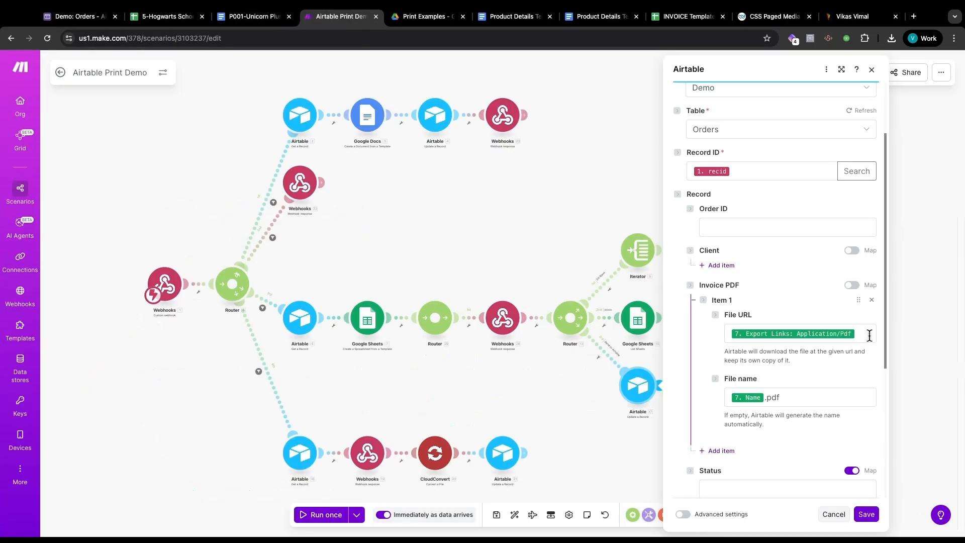
click(864, 333)
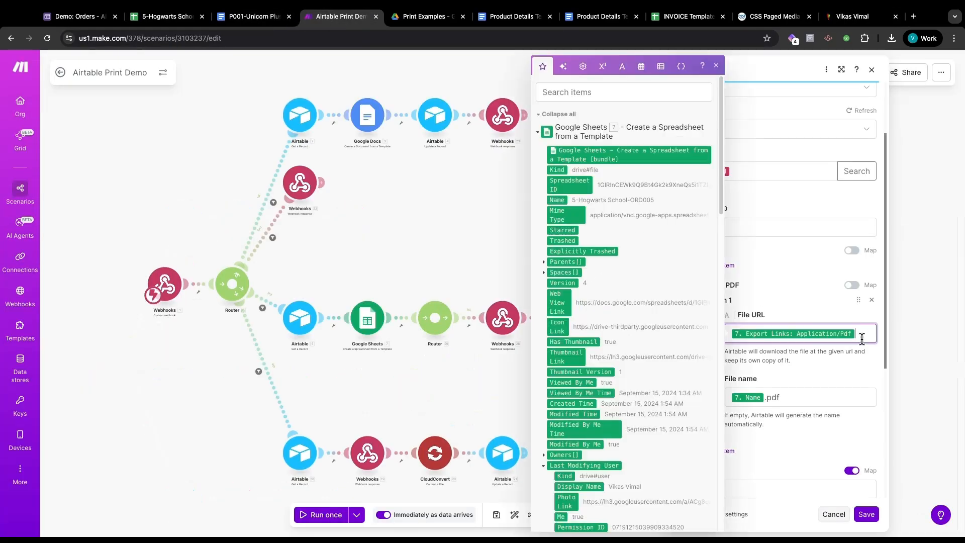
scroll(673, 395, down, 1)
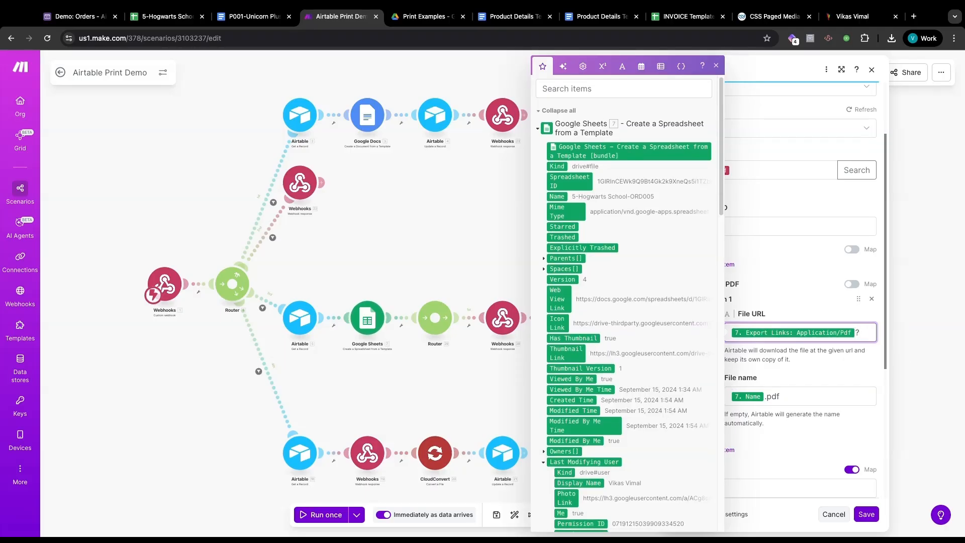
text(?ma)
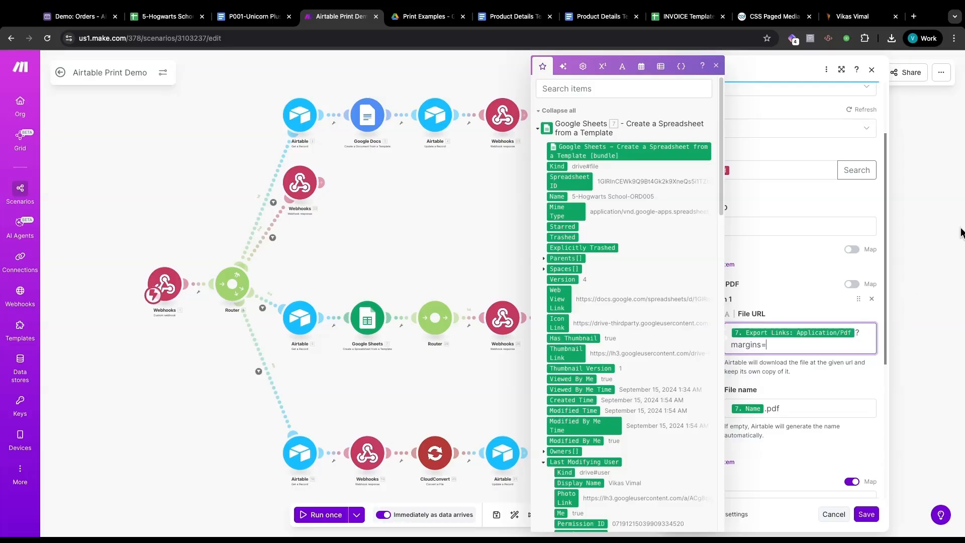
text(rgins=)
click(852, 16)
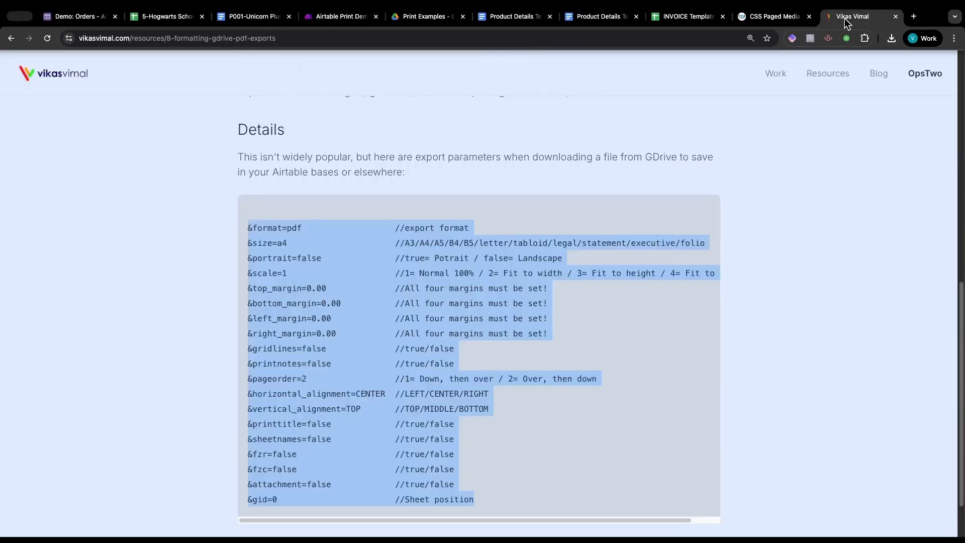
click(334, 327)
click(341, 16)
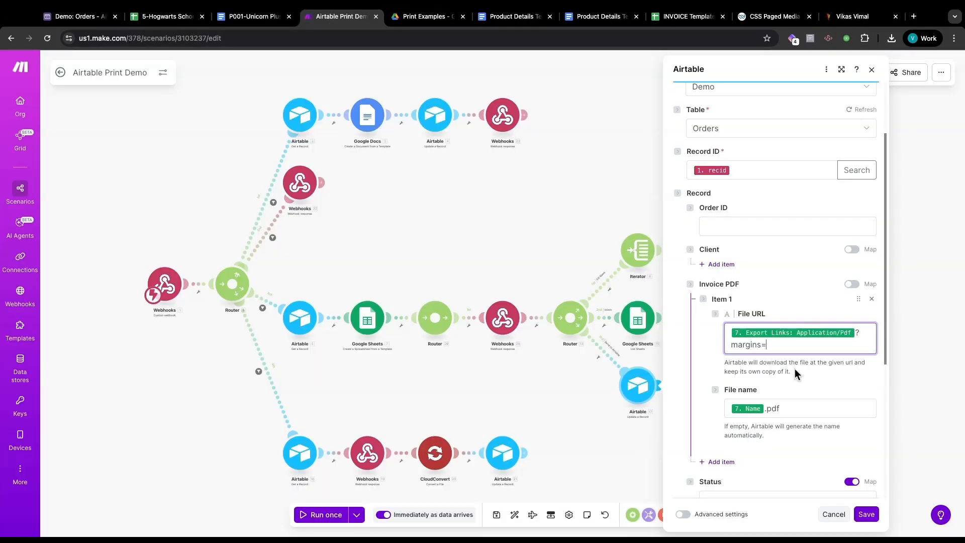
click(832, 514)
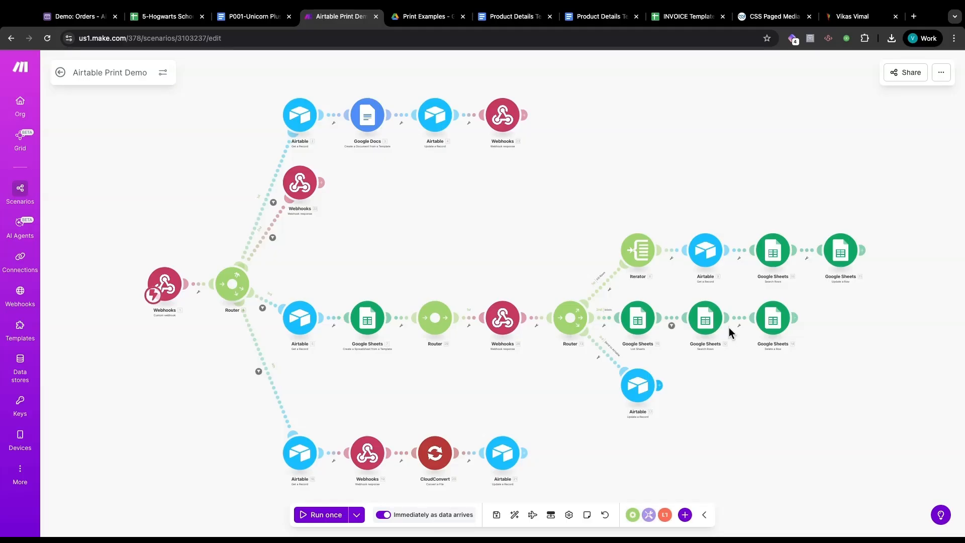
Review the line items, page break and totals across both pages of the ORD005 invoice PDF in Airtable, and close the preview.
click(74, 20)
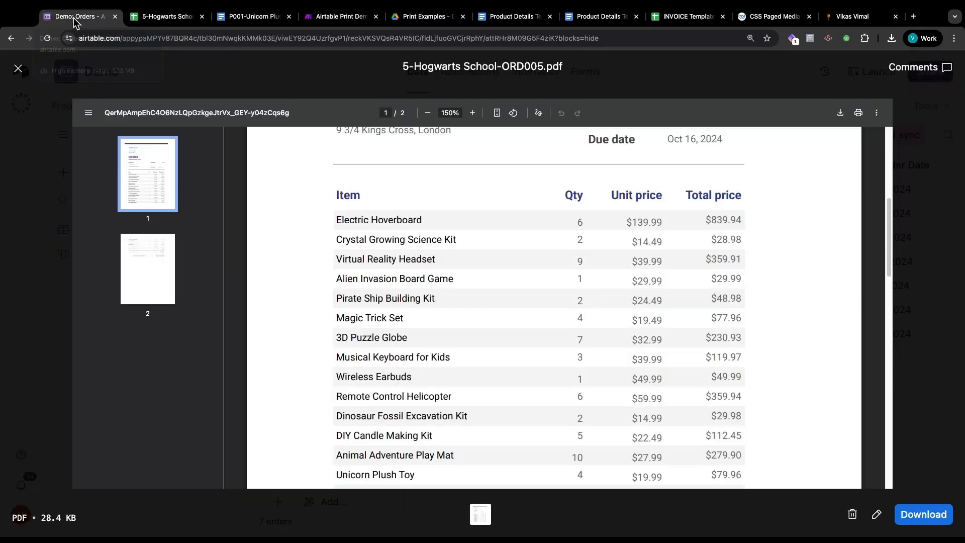
scroll(556, 304, down, 2)
scroll(555, 304, up, 2)
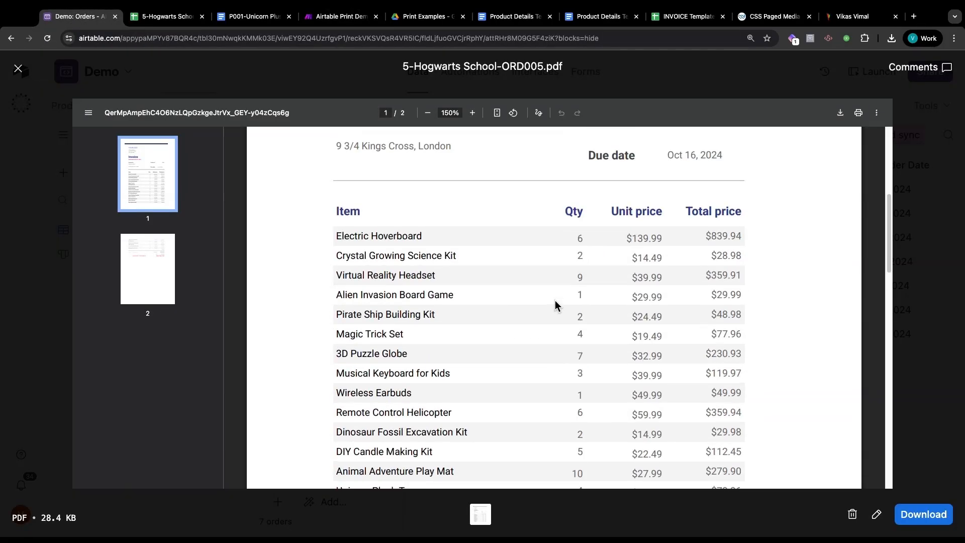
scroll(555, 304, up, 5)
scroll(555, 304, down, 1)
scroll(556, 306, down, 15)
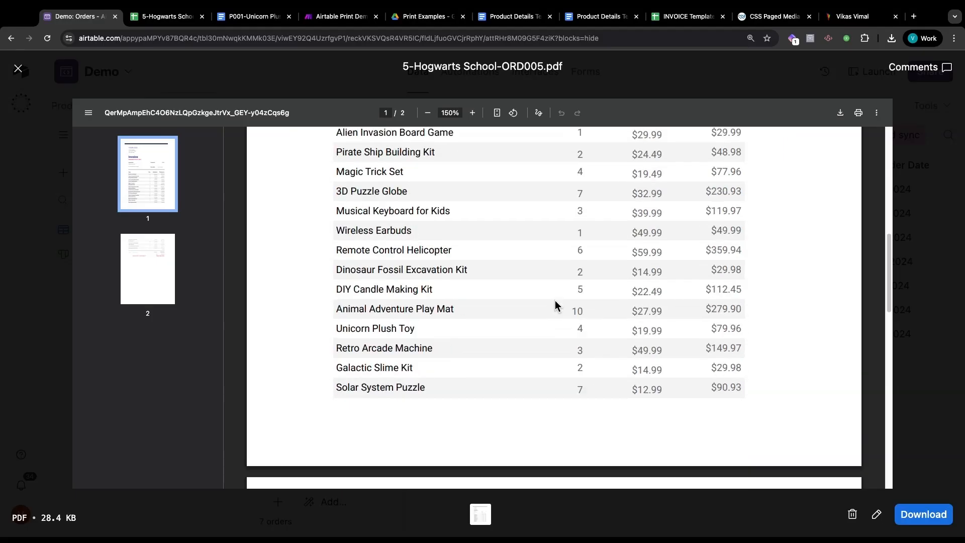
double_click(562, 304)
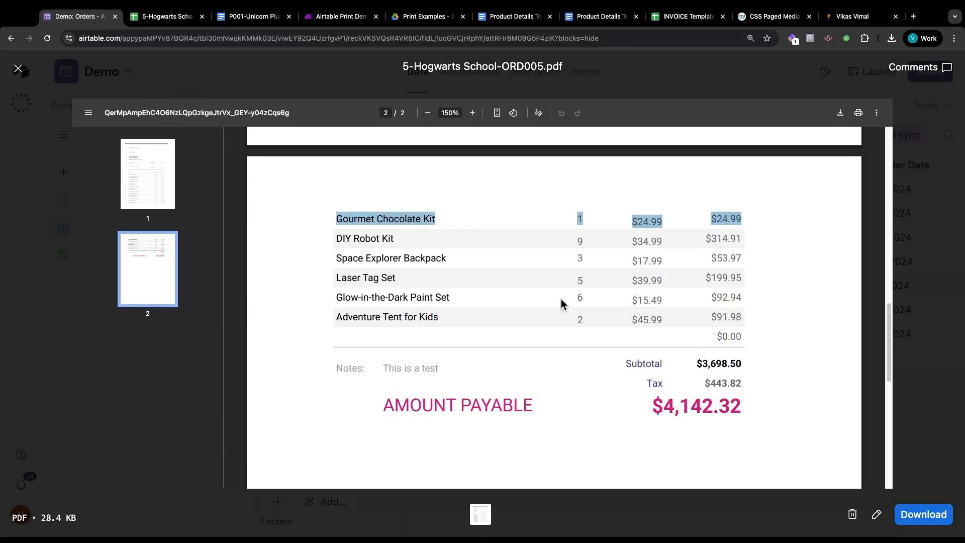
scroll(561, 304, up, 1)
key(Escape)
Open the HTML Line Items formula field in the Line Items table and enlarge its formula editor to read the formula.
scroll(418, 275, right, 5)
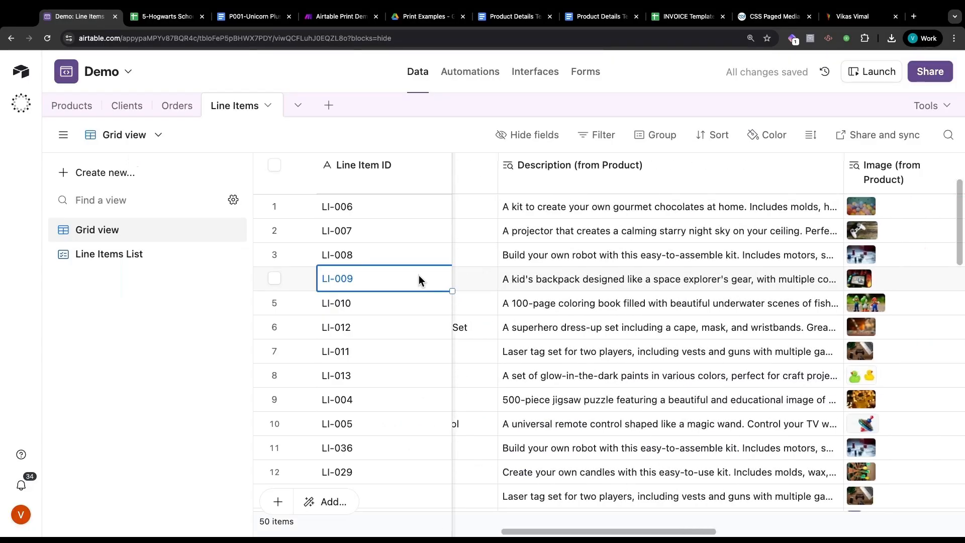
scroll(418, 275, right, 6)
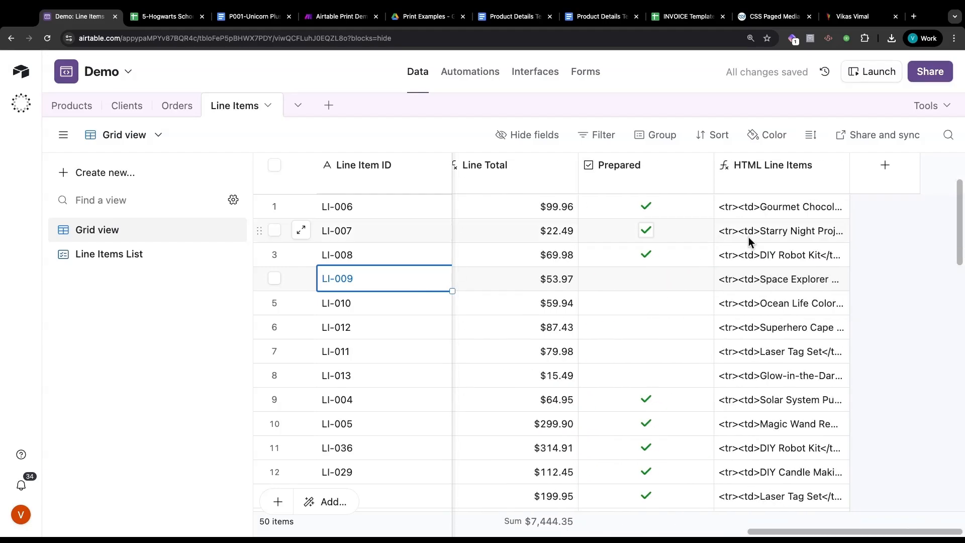
click(796, 238)
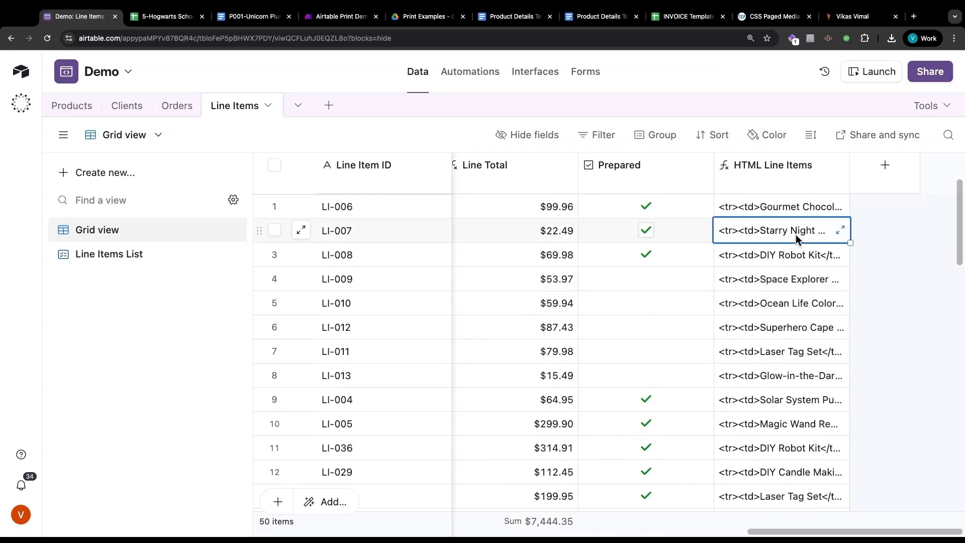
double_click(780, 175)
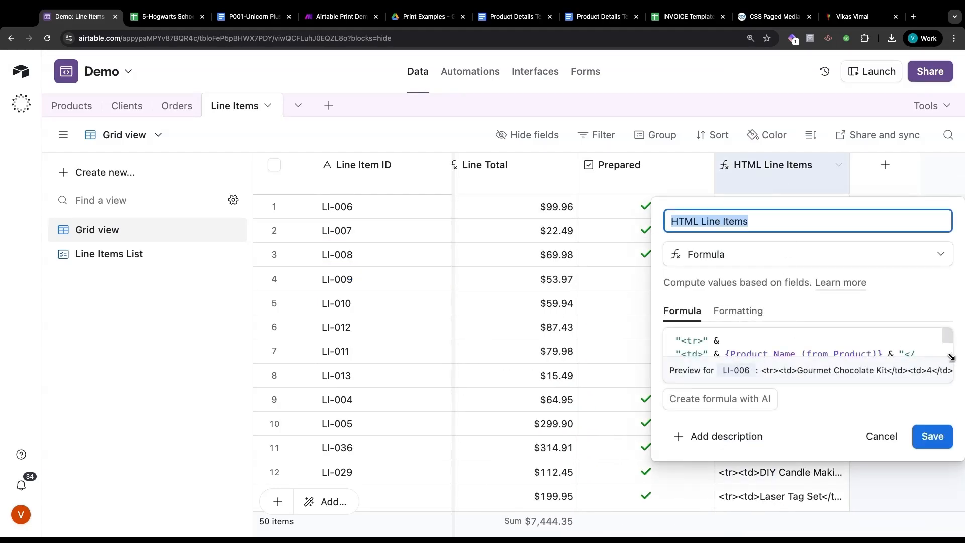
drag(949, 355, 951, 442)
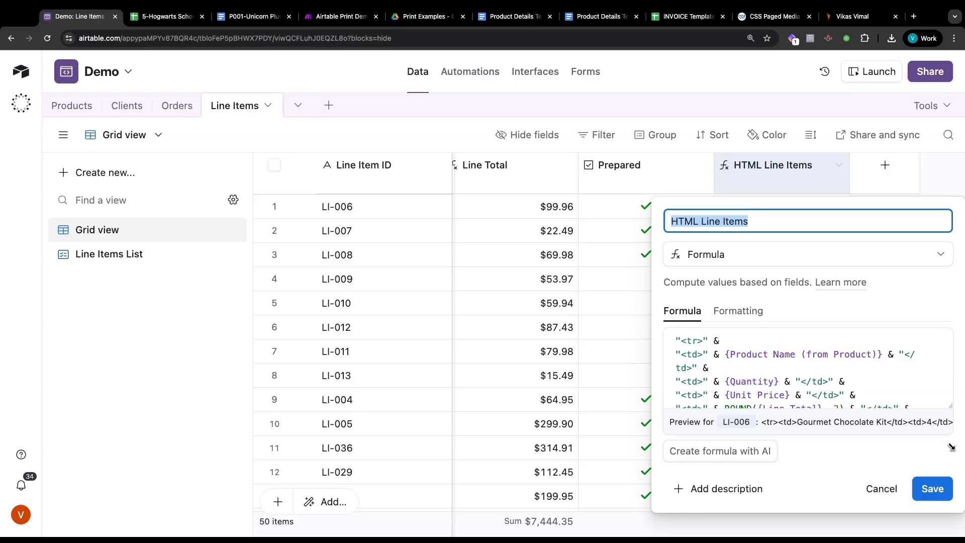
click(904, 405)
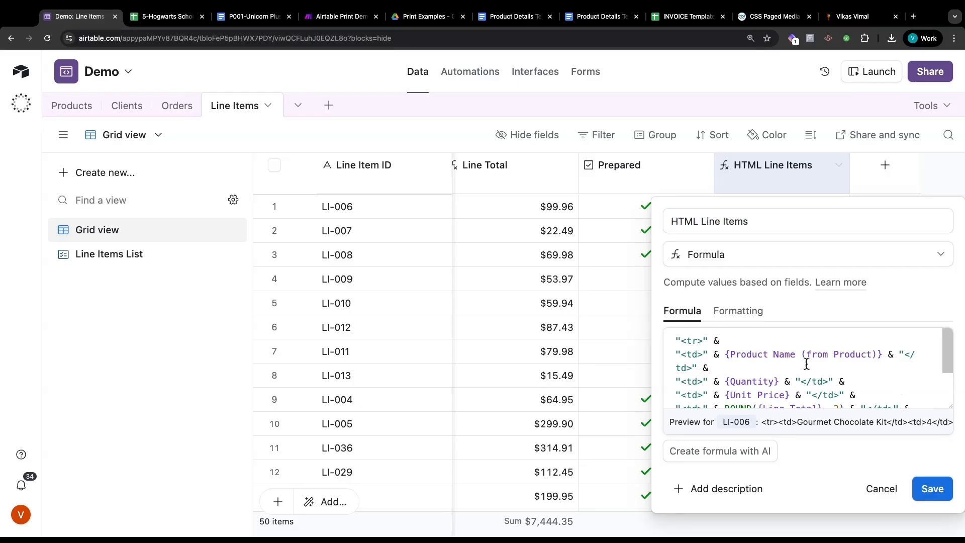
scroll(801, 377, down, 2)
Glance at the W3C CSS Paged Media page, and examine the row and cell tags in Airtable's HTML Line Items formula.
click(774, 16)
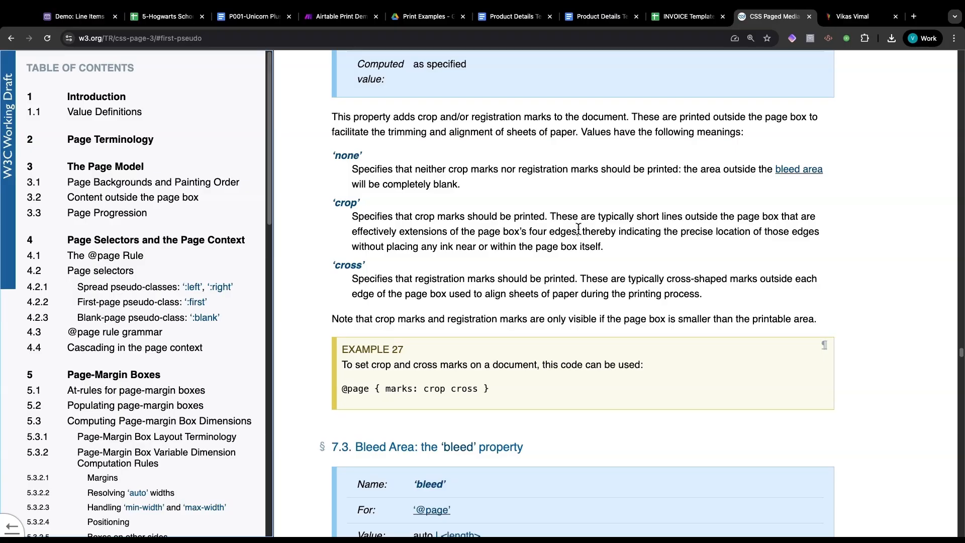
key(super+1)
scroll(762, 366, down, 3)
scroll(759, 372, up, 1)
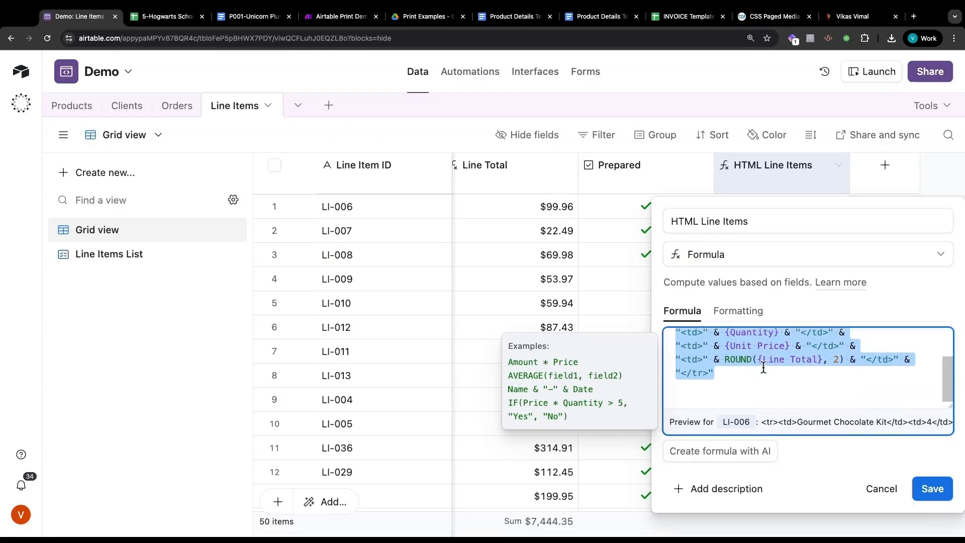
drag(725, 380, 676, 340)
scroll(714, 357, down, 1)
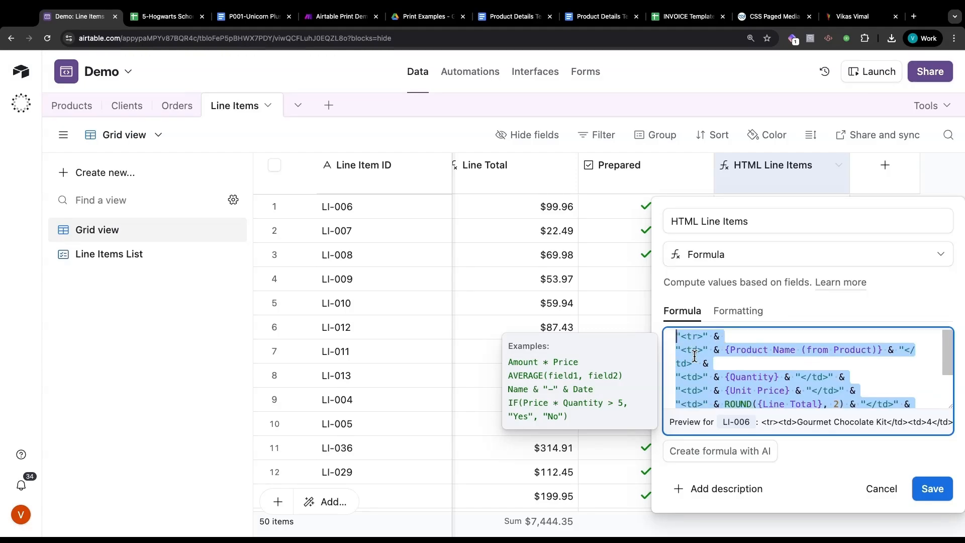
double_click(784, 344)
scroll(768, 387, down, 3)
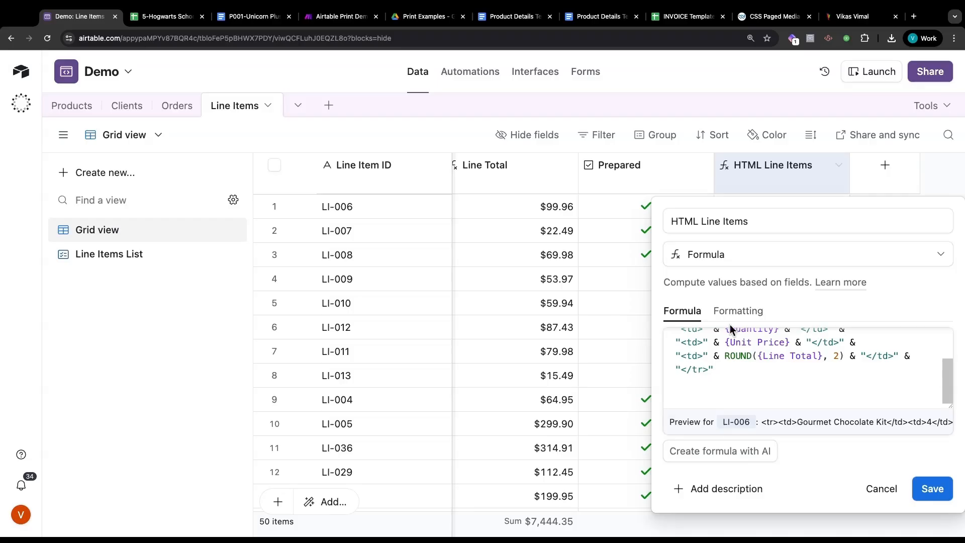
Inspect the aggregation formula of the HTML Line Items Rollup field in the Orders table, and close its settings.
click(175, 105)
scroll(819, 249, right, 10)
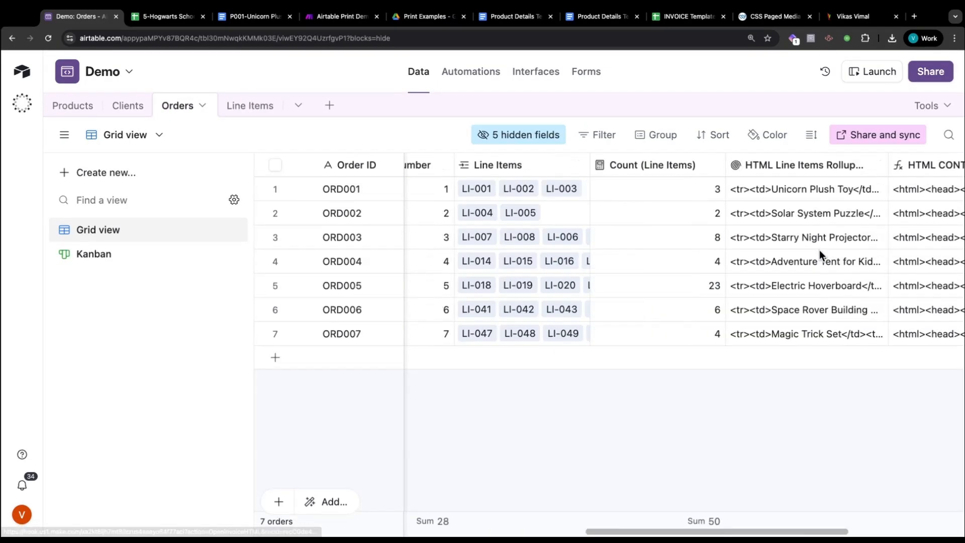
scroll(743, 231, left, 5)
double_click(627, 167)
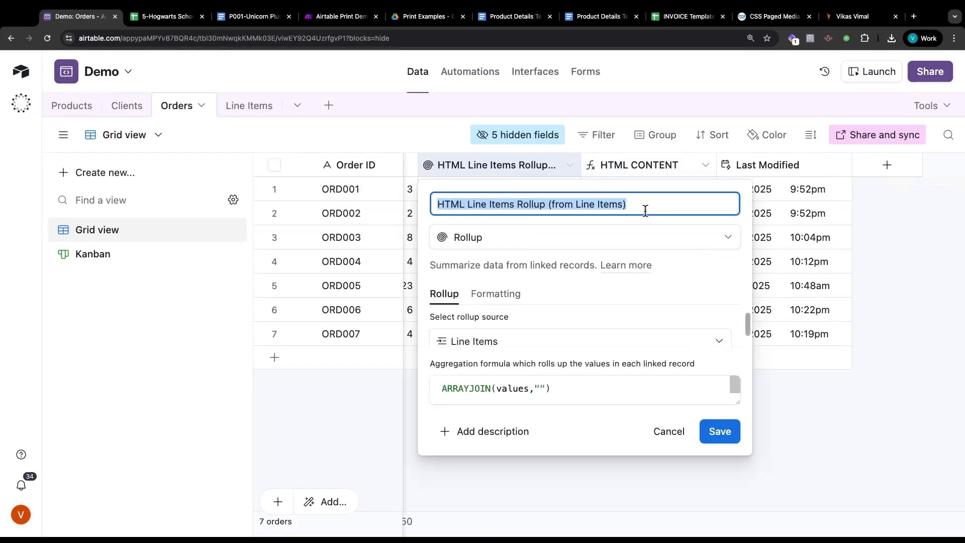
click(540, 388)
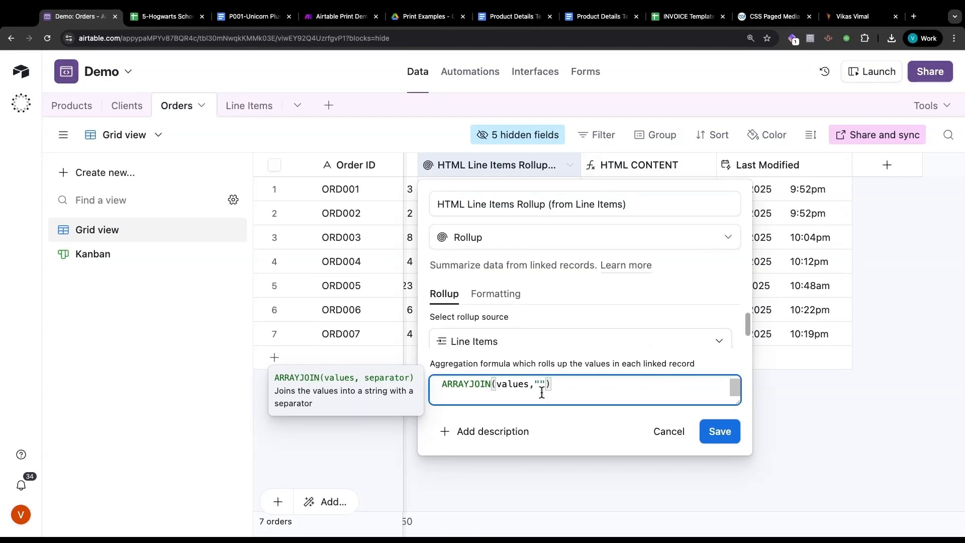
click(843, 400)
click(868, 451)
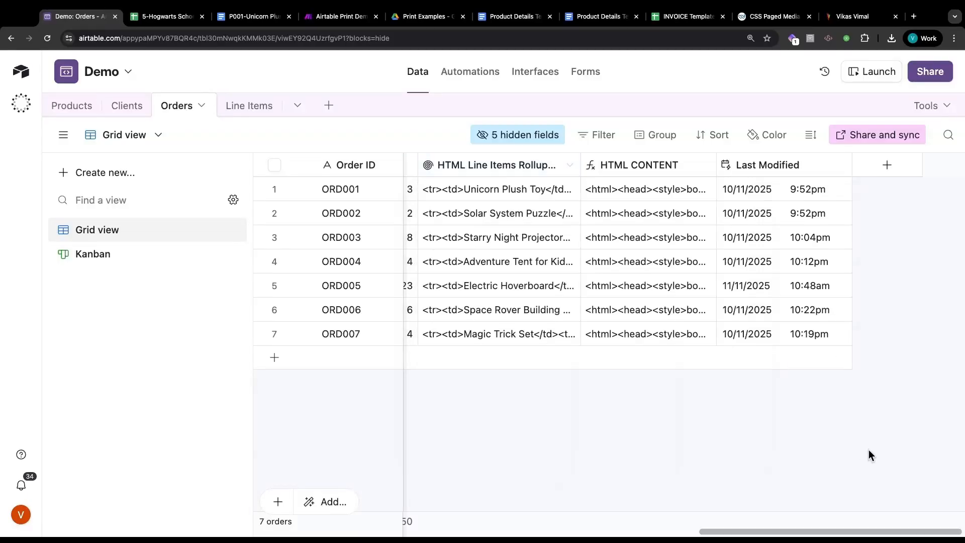
Read through the HTML CONTENT formula in the Orders table, including its line items rollup, total amount and footer, and close the field settings.
double_click(647, 167)
drag(875, 339, 935, 406)
scroll(733, 369, down, 4)
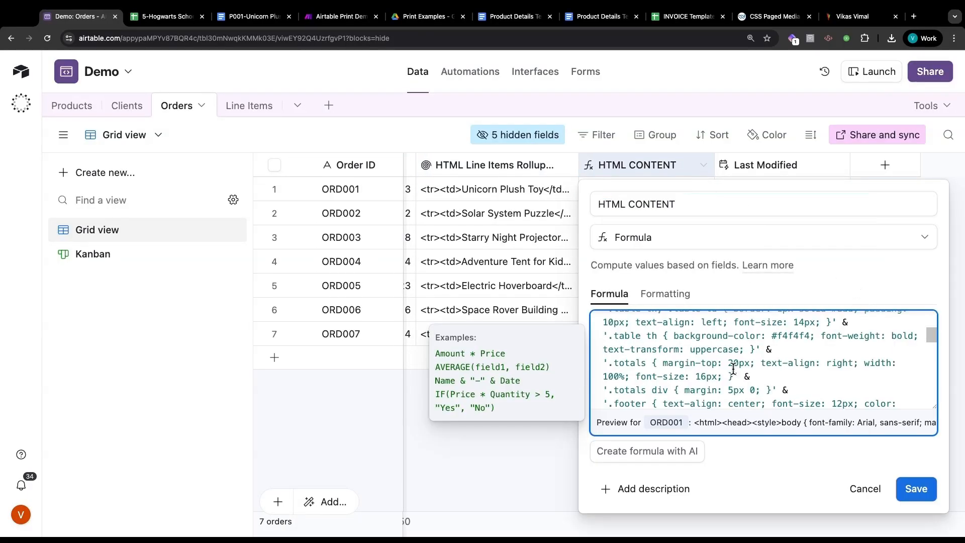
scroll(733, 369, down, 5)
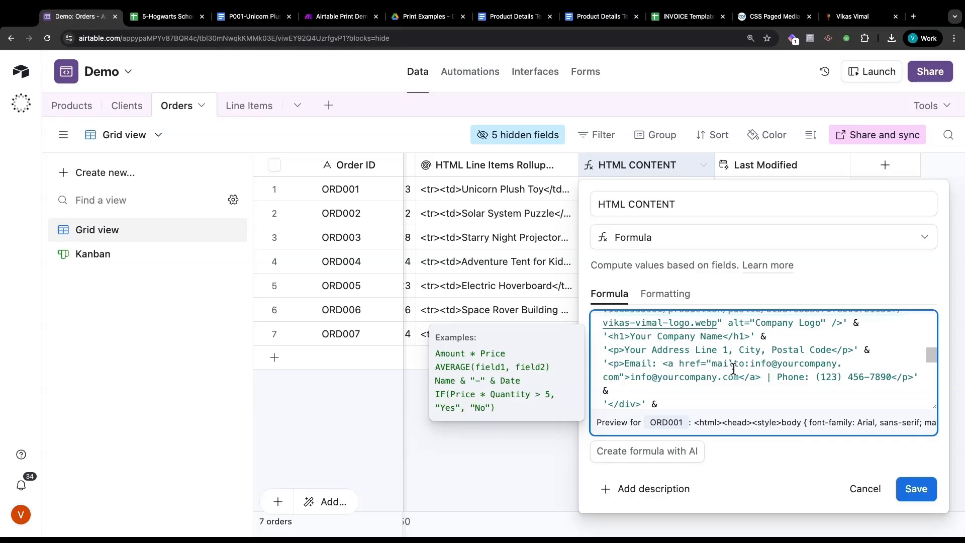
scroll(753, 360, down, 10)
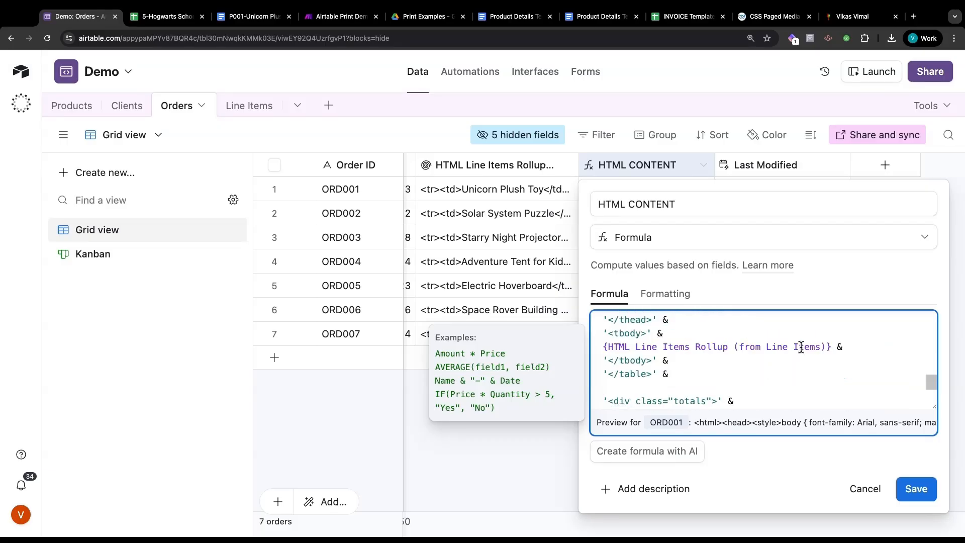
double_click(800, 347)
click(799, 347)
scroll(800, 346, down, 2)
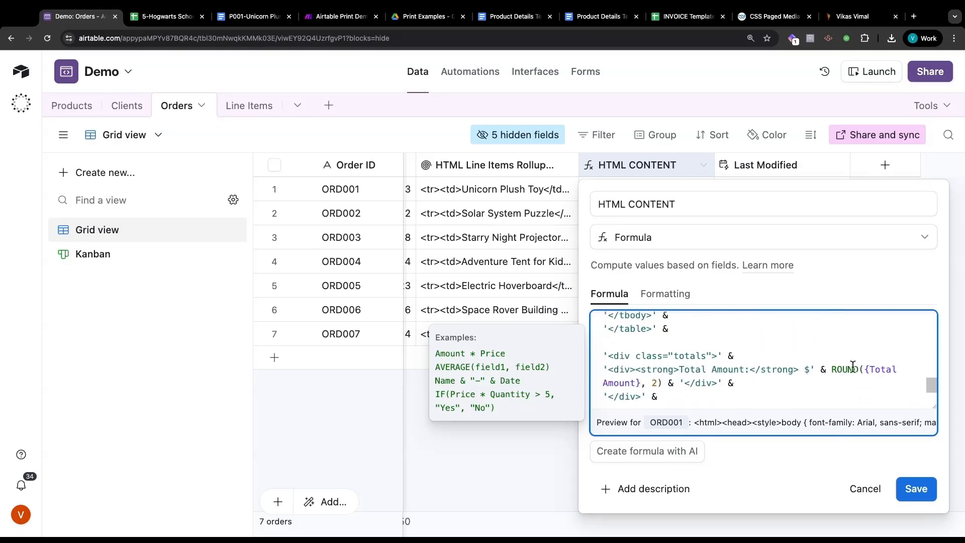
scroll(824, 368, down, 5)
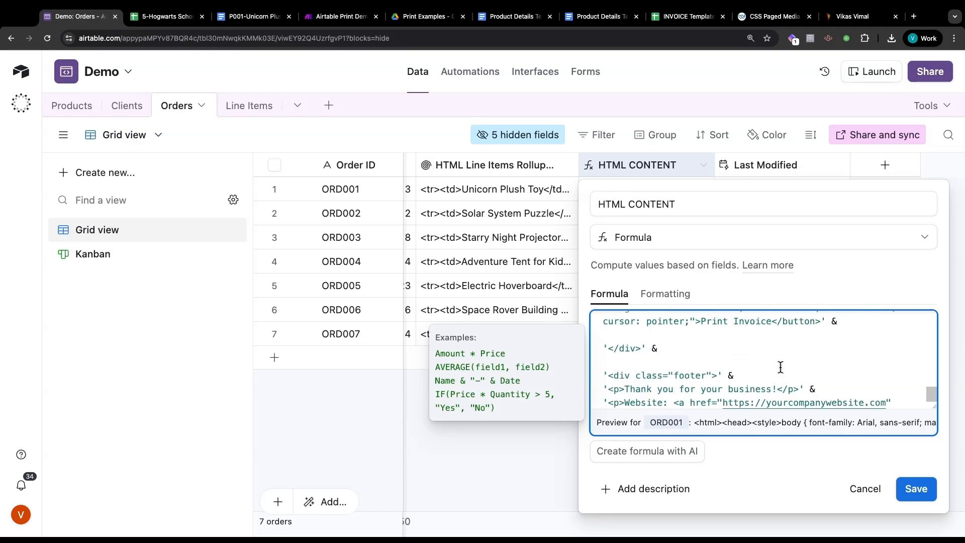
scroll(698, 360, down, 3)
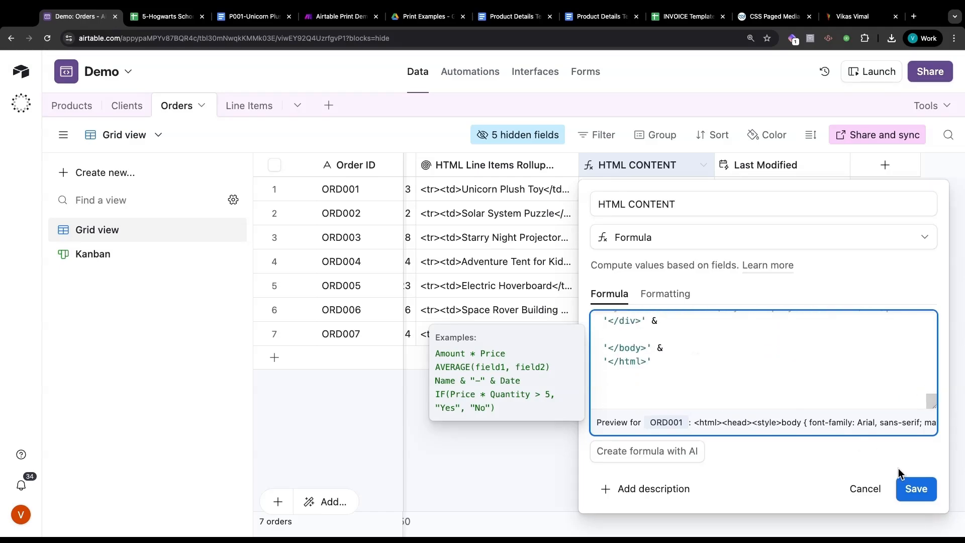
click(915, 489)
Copy ORD002's HTML CONTENT into the W3Schools Tryit editor to render the invoice, and return to Airtable.
click(622, 216)
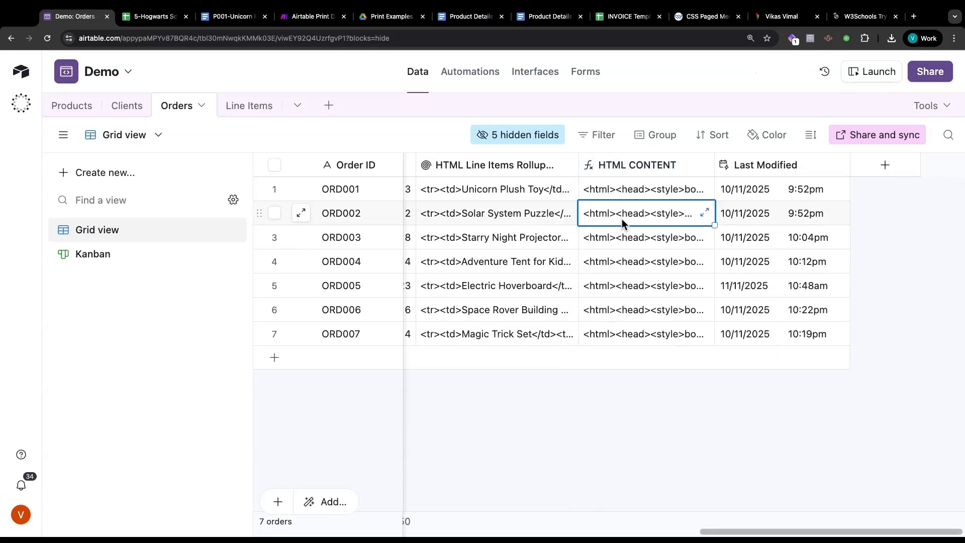
click(860, 16)
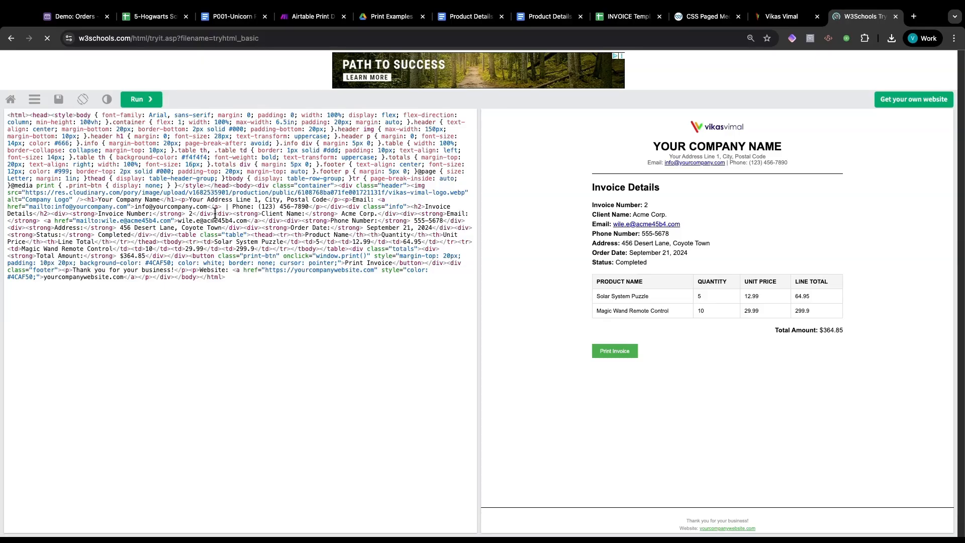
key(super+1)
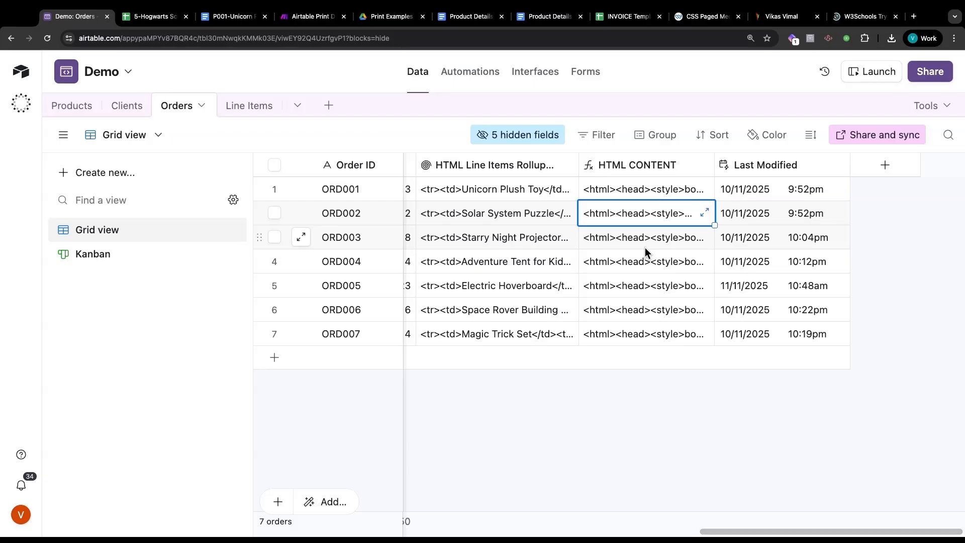
Switch to the Airtable Print Demo scenario in Make and inspect the HTML CONTENT mapping in the Webhook response body.
click(293, 22)
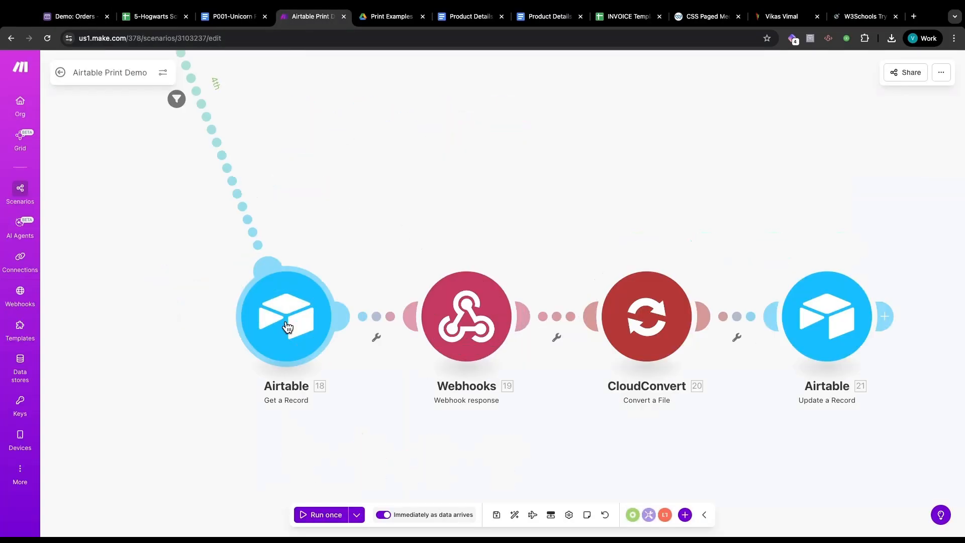
click(287, 323)
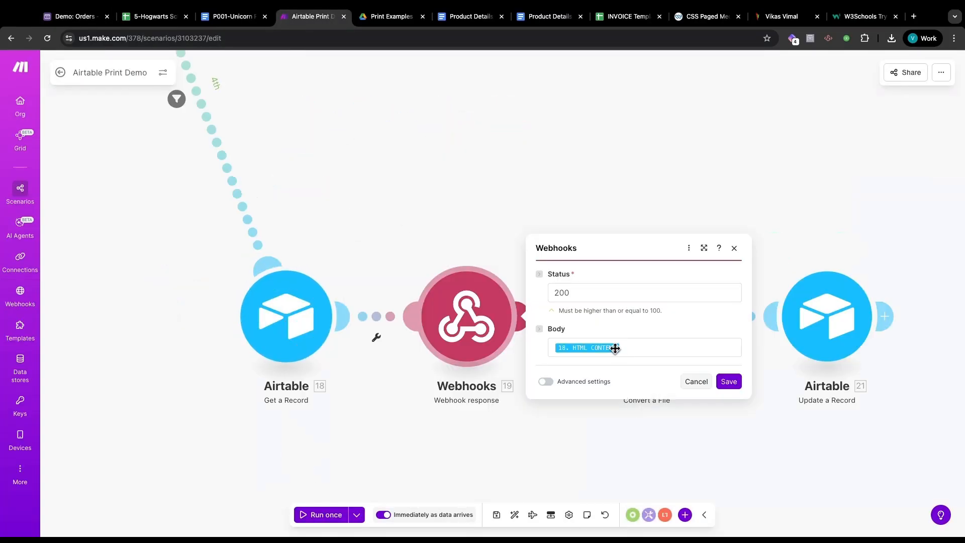
drag(615, 347, 536, 346)
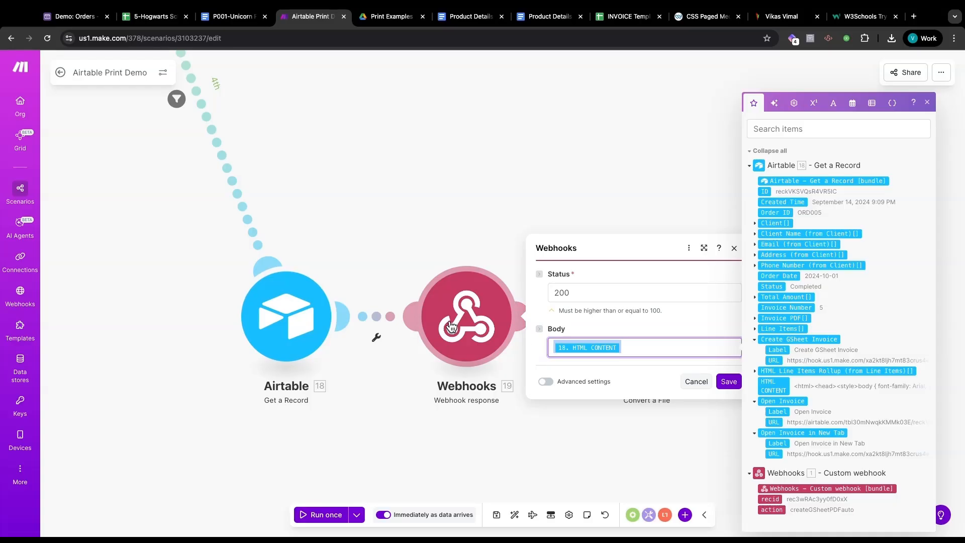
Return to Airtable's Orders table, open ORD003's HTML invoice in a new tab, and bring up its print preview.
key(super+1)
scroll(563, 269, left, 15)
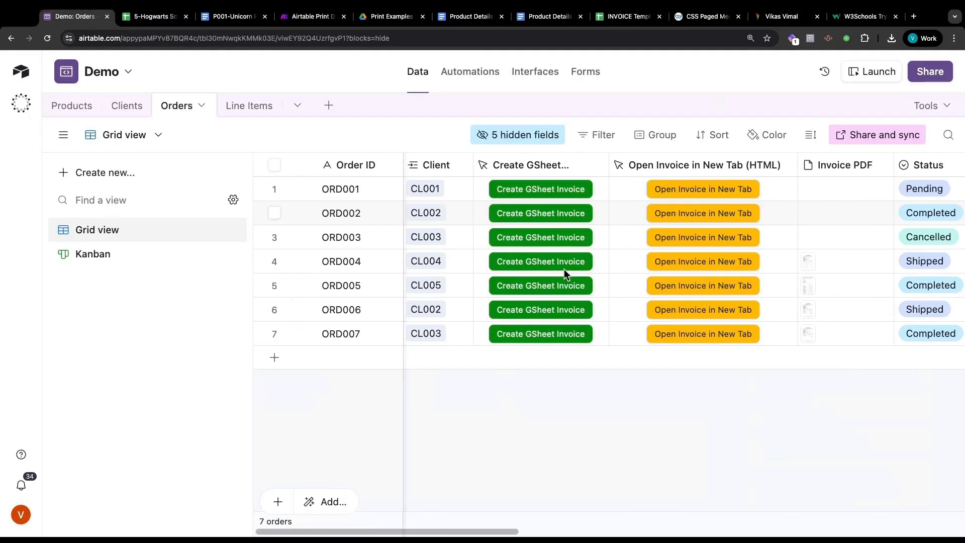
click(710, 239)
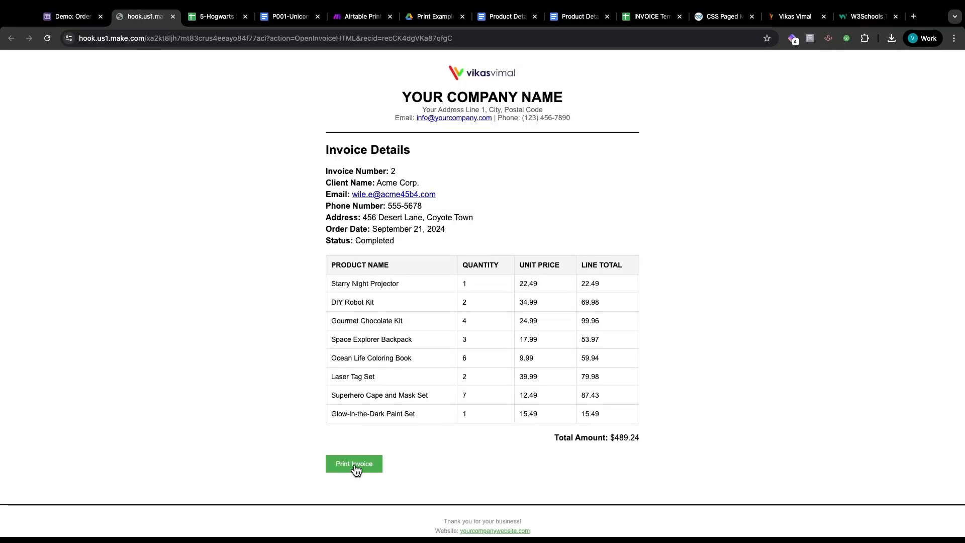
click(354, 466)
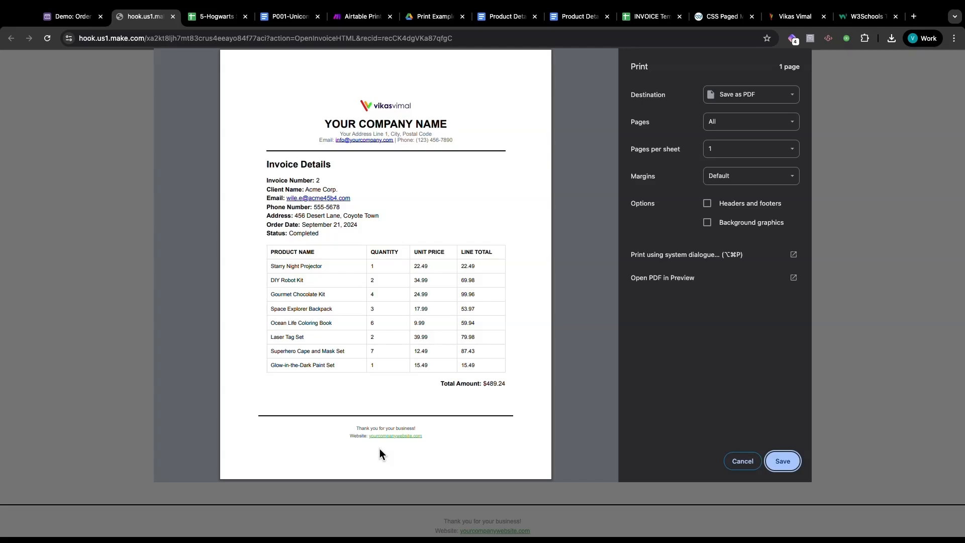
Switch back to the Make scenario and review the CloudConvert module's settings for converting the HTML invoice to PDF.
click(355, 23)
click(436, 417)
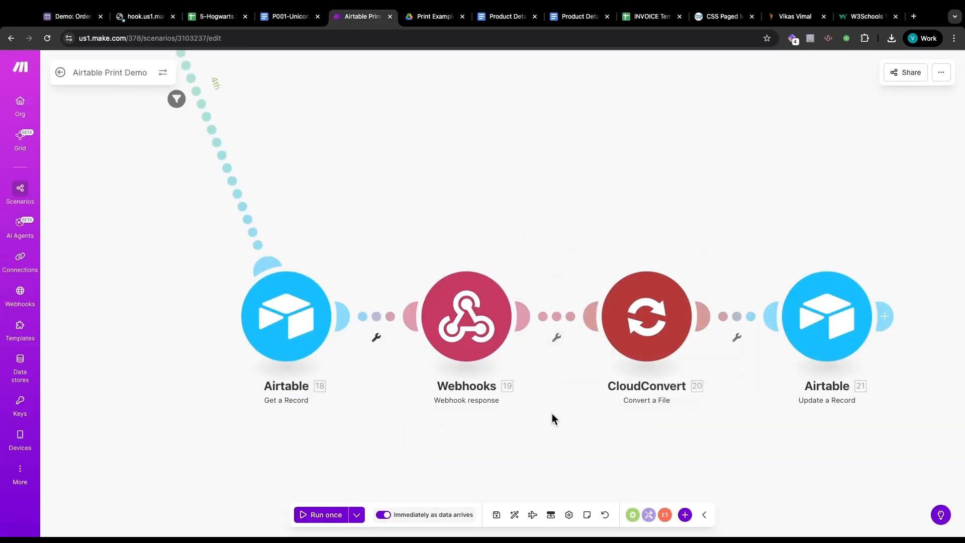
scroll(551, 412, right, 5)
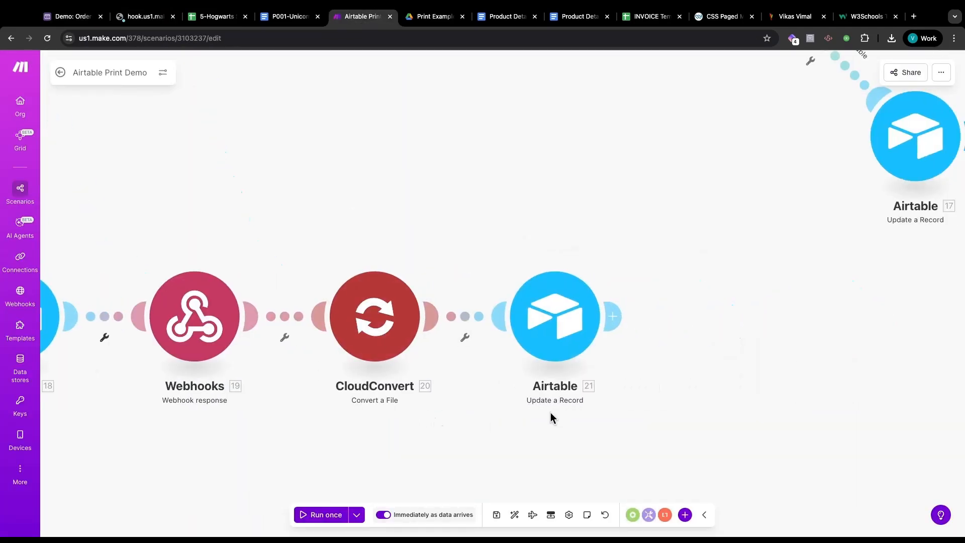
click(370, 321)
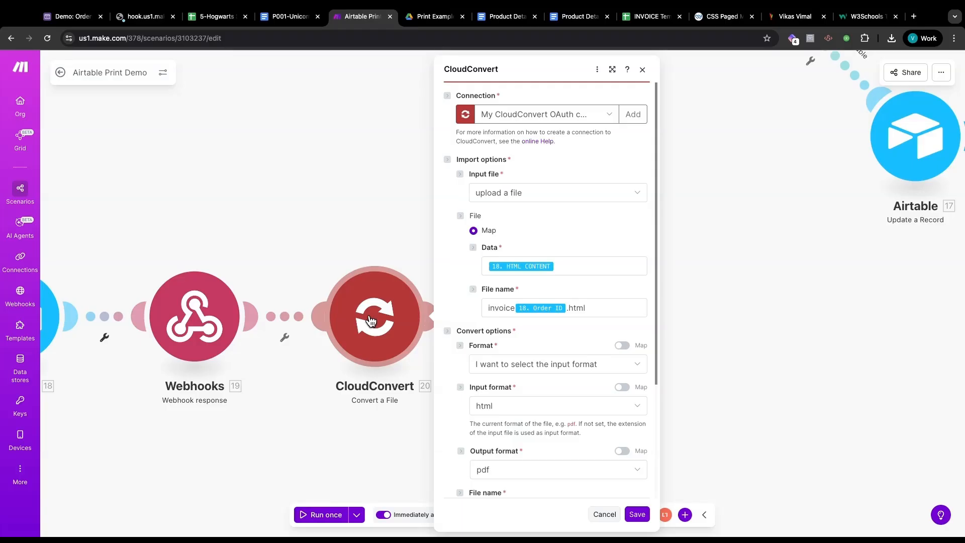
scroll(543, 414, down, 3)
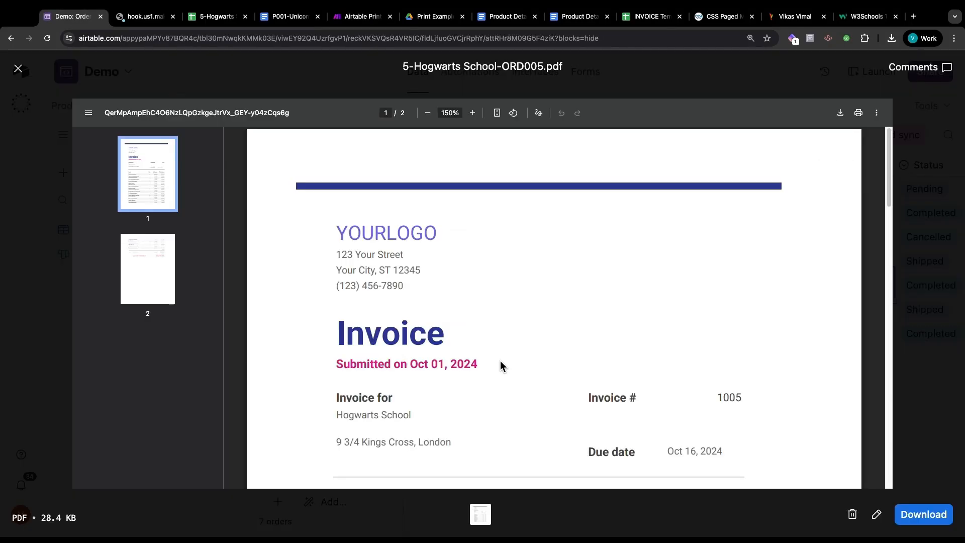
Check the second page of ORD005's existing invoice PDF in Airtable, highlight its Gourmet Chocolate Kit row, and close the preview.
scroll(499, 361, down, 15)
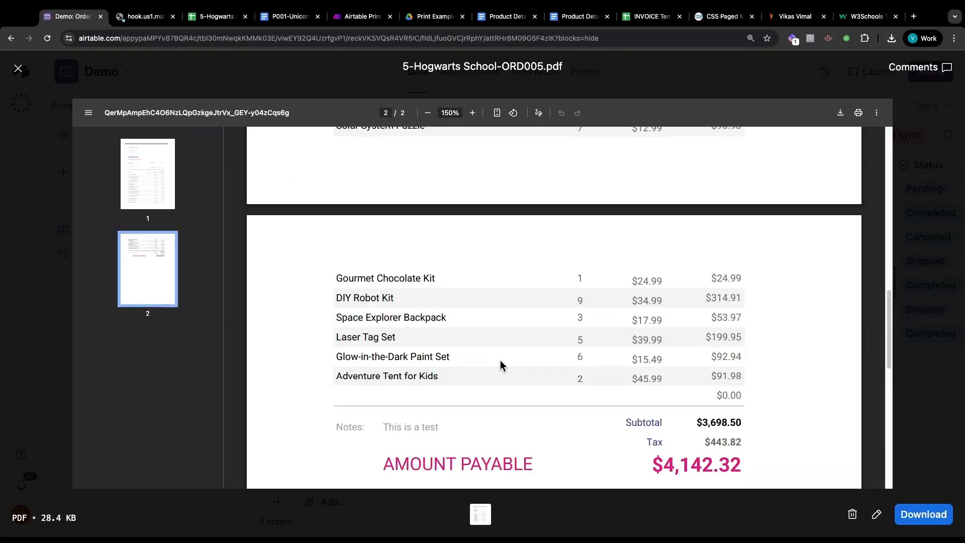
drag(336, 277, 590, 281)
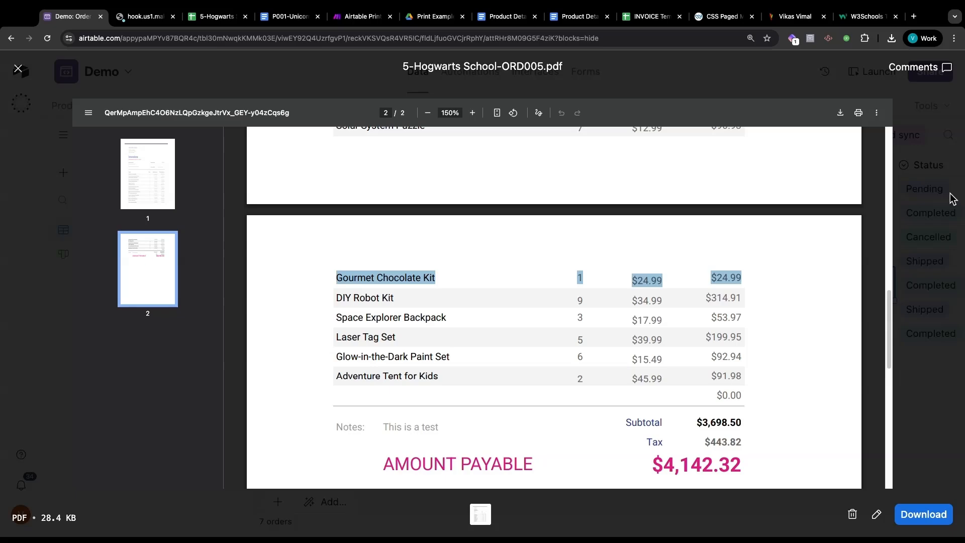
key(Escape)
Open ORD005's HTML invoice in a new tab, and open its Invoice PDF attachment from the Orders table.
click(674, 281)
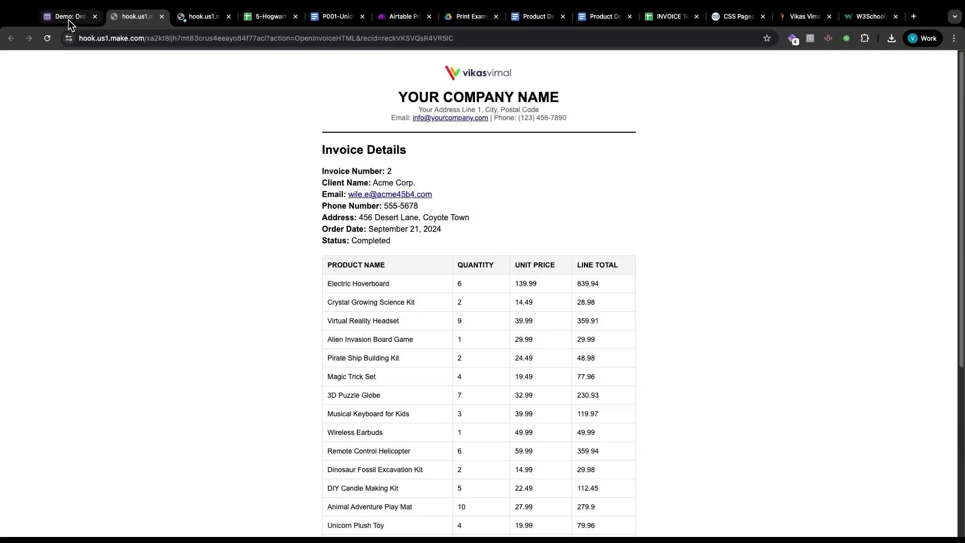
click(68, 20)
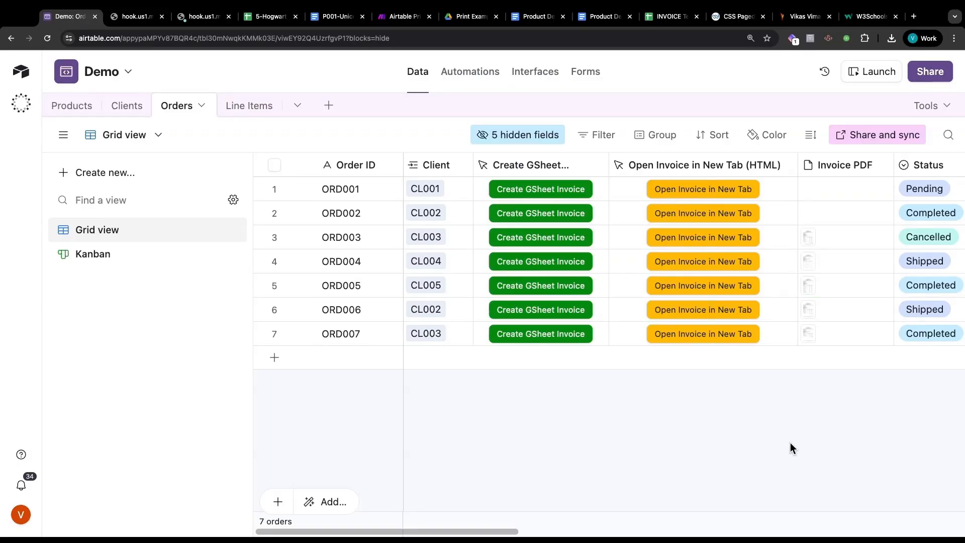
click(809, 285)
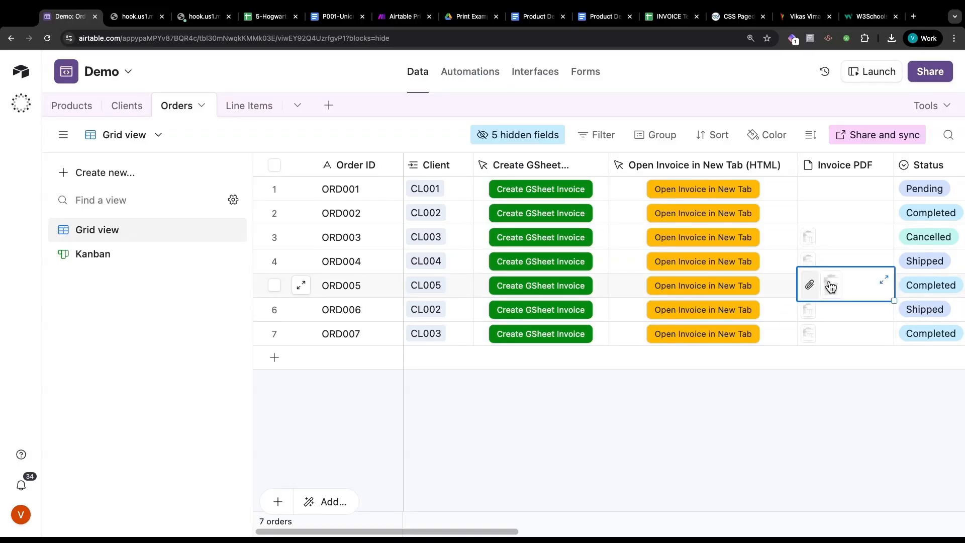
click(809, 285)
Examine the table header row, line items, total and footer across both pages of invoiceORD005.pdf, and close the preview.
scroll(437, 294, down, 10)
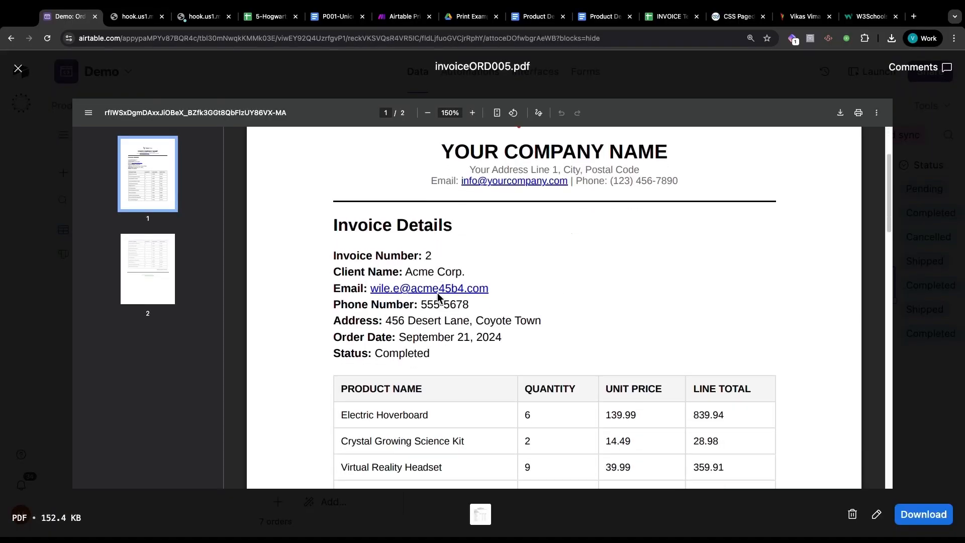
scroll(437, 296, down, 5)
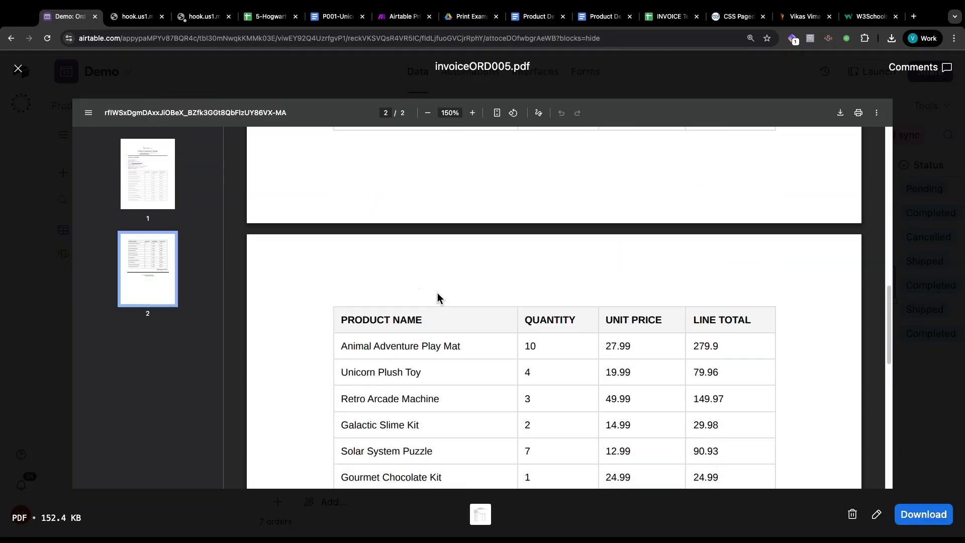
drag(341, 218, 752, 217)
scroll(615, 358, down, 4)
scroll(615, 358, down, 1)
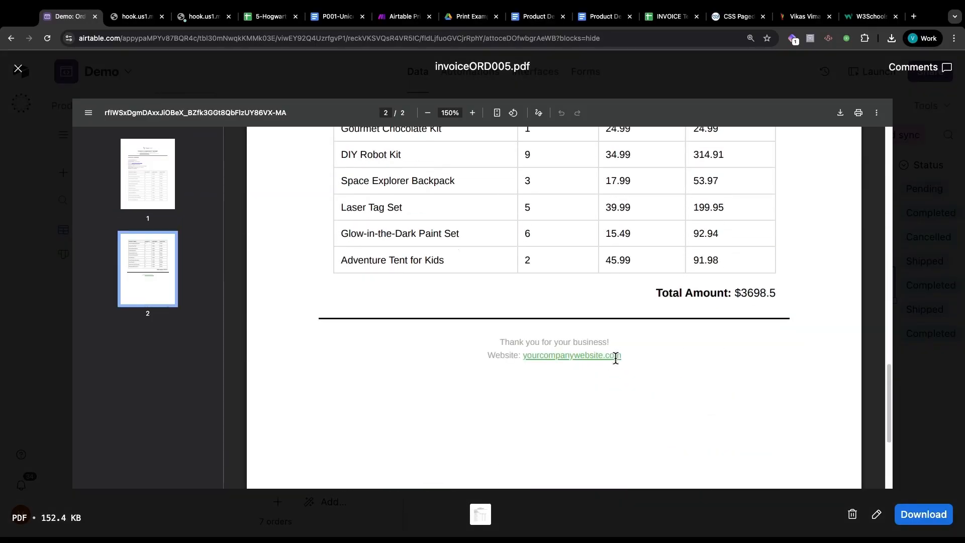
key(Escape)
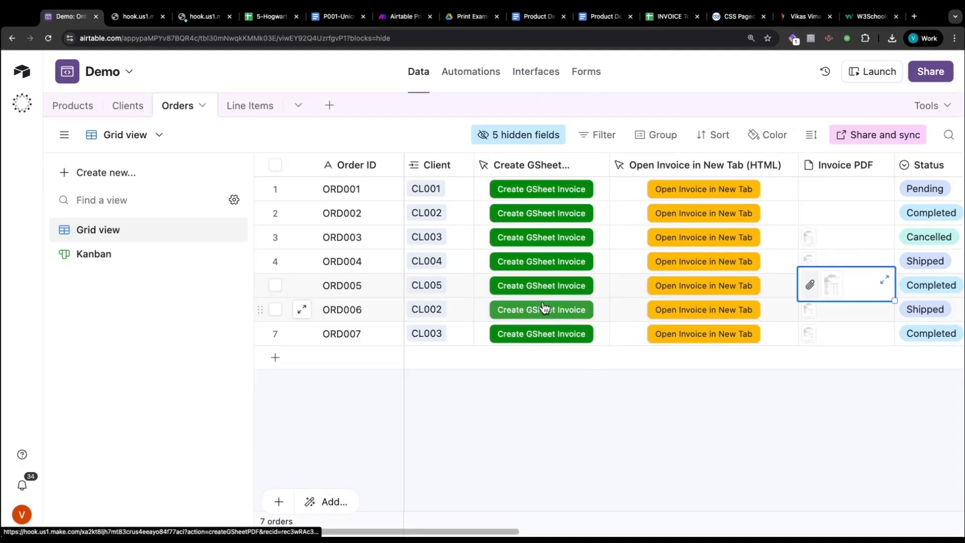
Open the Auto Print Pdf automation and examine its trigger conditions on Status and Invoice PDF in a widened properties pane.
click(469, 76)
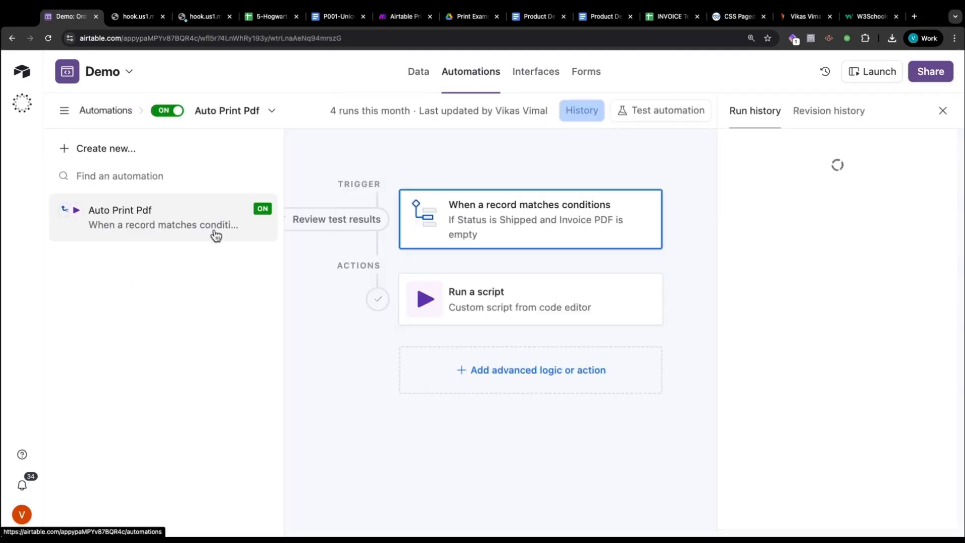
click(501, 230)
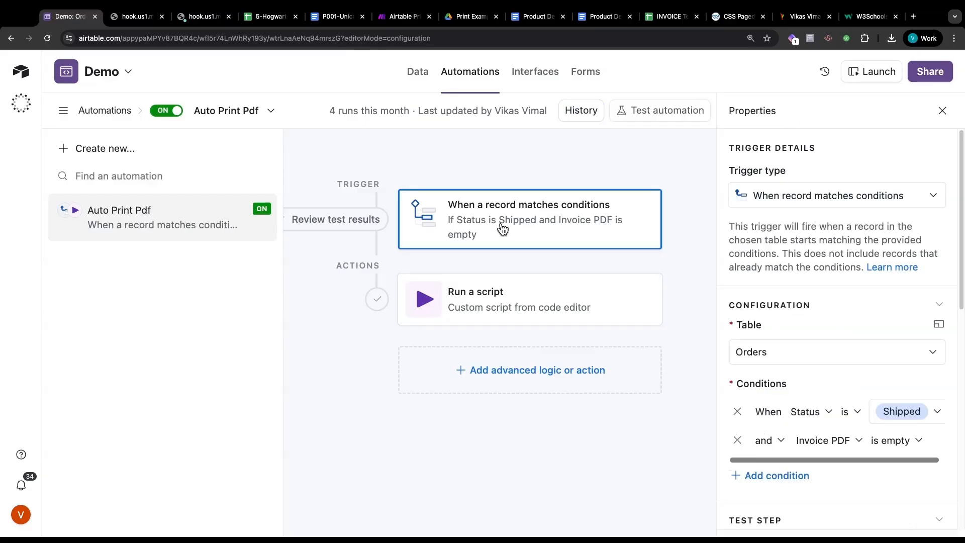
scroll(833, 261, down, 2)
scroll(834, 261, down, 1)
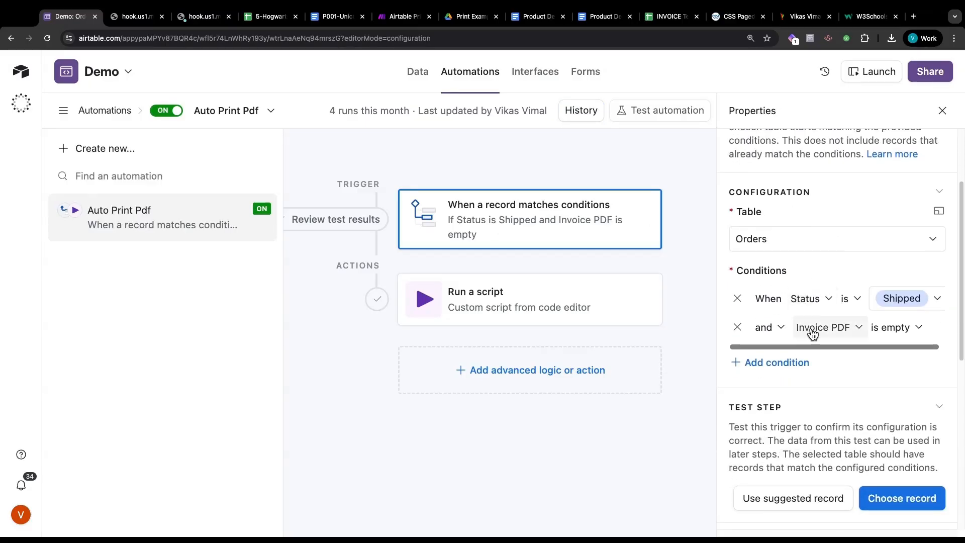
drag(717, 211, 647, 211)
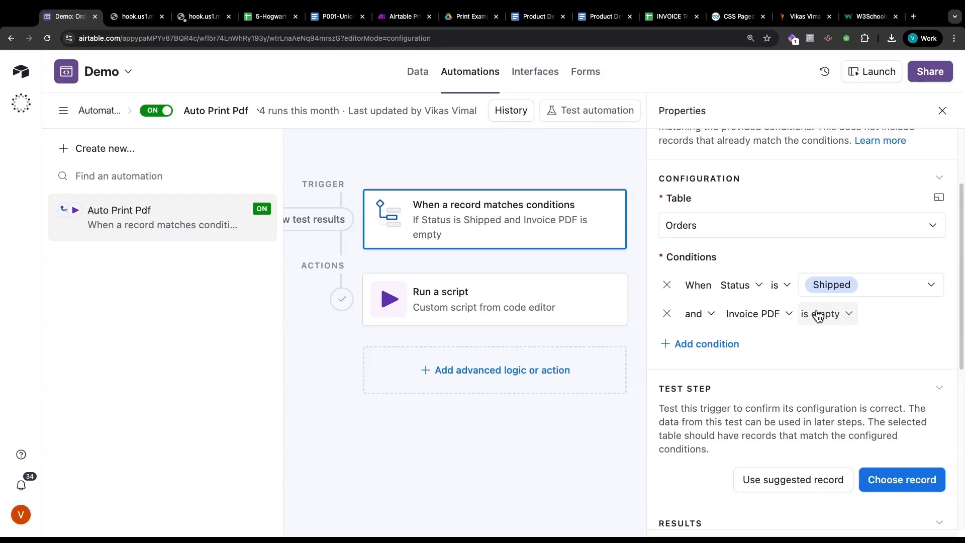
Open the code of the automation's Run a script action and inspect the action parameter at the end of its webhook URL.
click(474, 300)
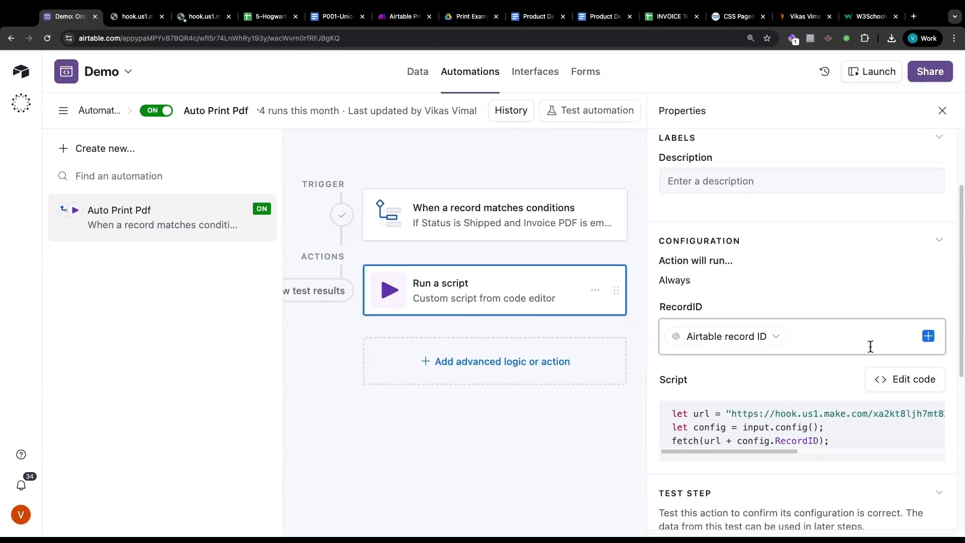
click(893, 377)
click(446, 187)
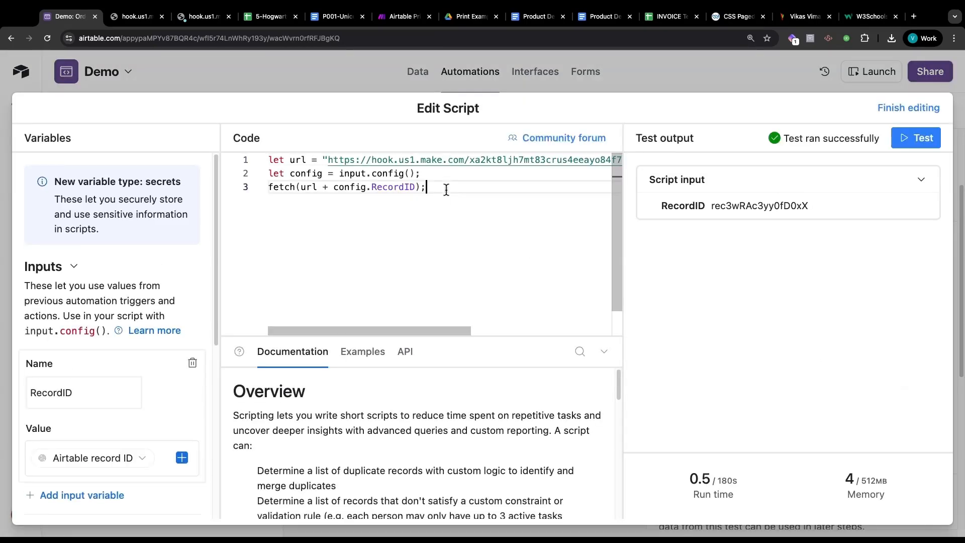
scroll(397, 155, right, 10)
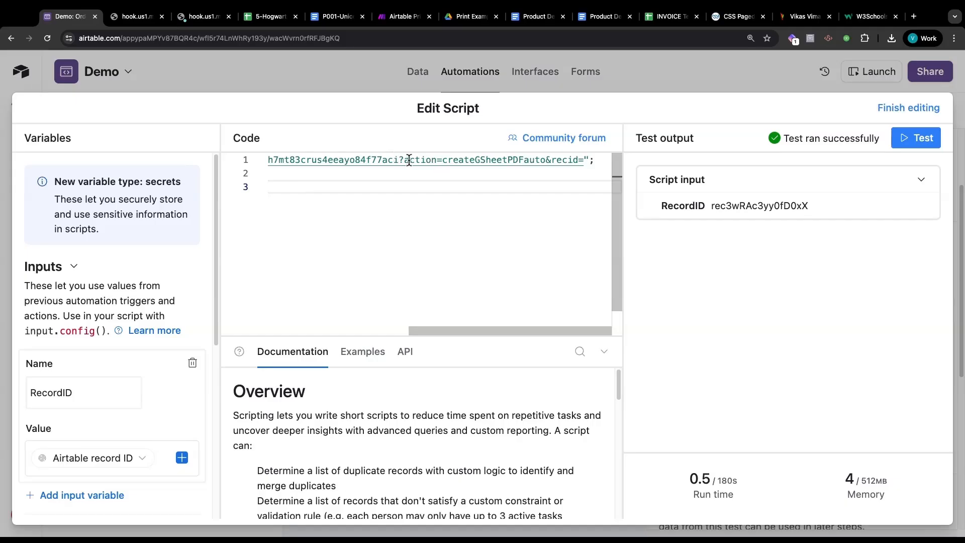
Examine the createGSheetPDFauto action and recid parameters in the webhook URL and the script's fetch line, and close the script editor.
drag(405, 159, 552, 159)
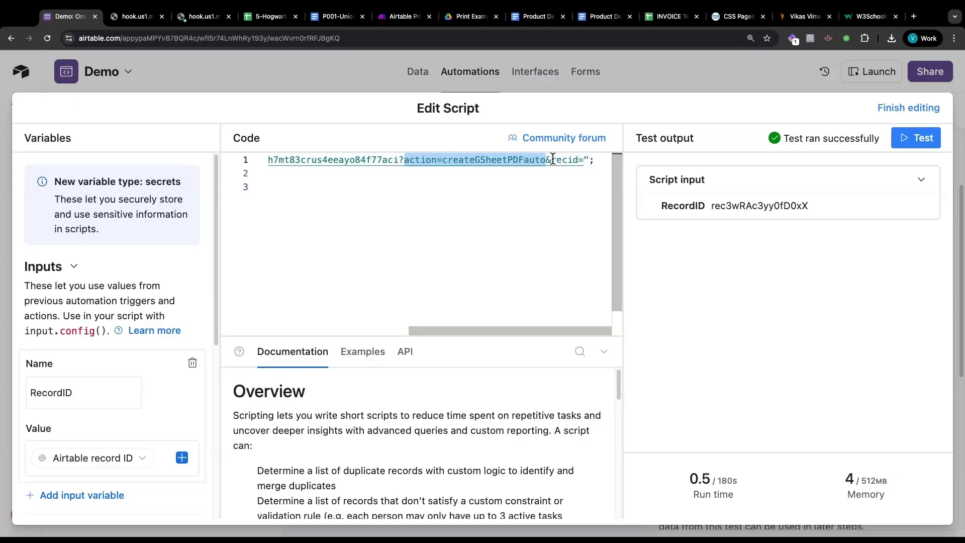
double_click(553, 159)
scroll(565, 162, left, 10)
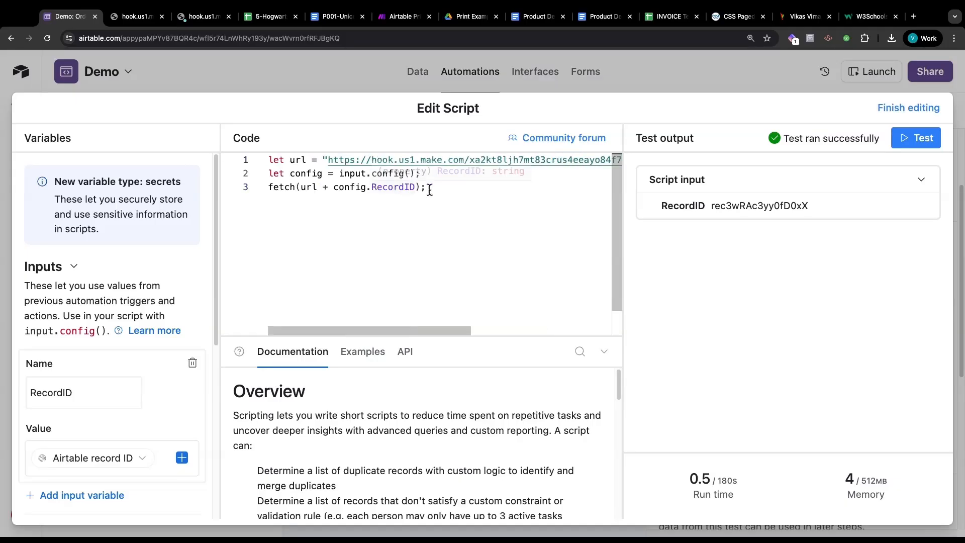
click(334, 79)
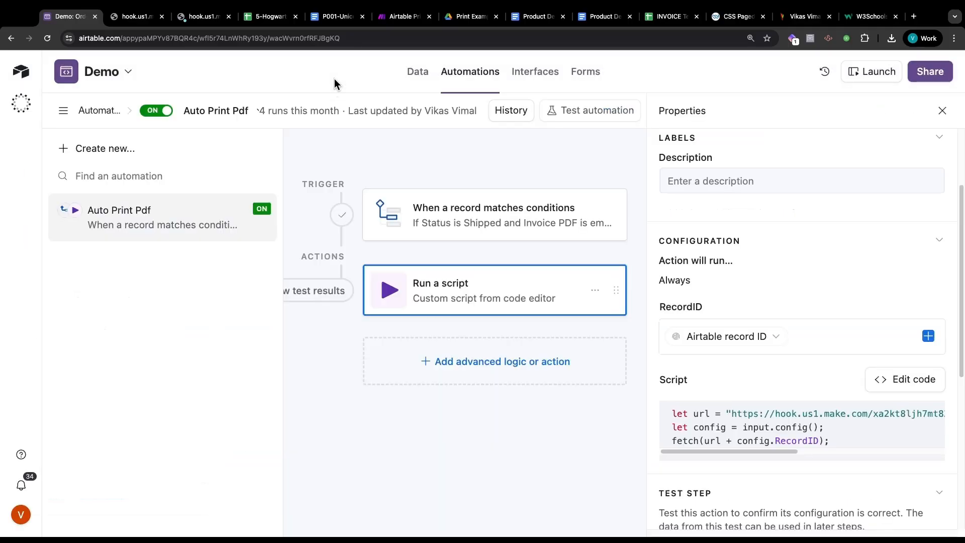
Clear the Invoice PDF attachment of order ORD006 in the Orders table, leaving its Status set to Shipped to trigger the automation.
click(417, 73)
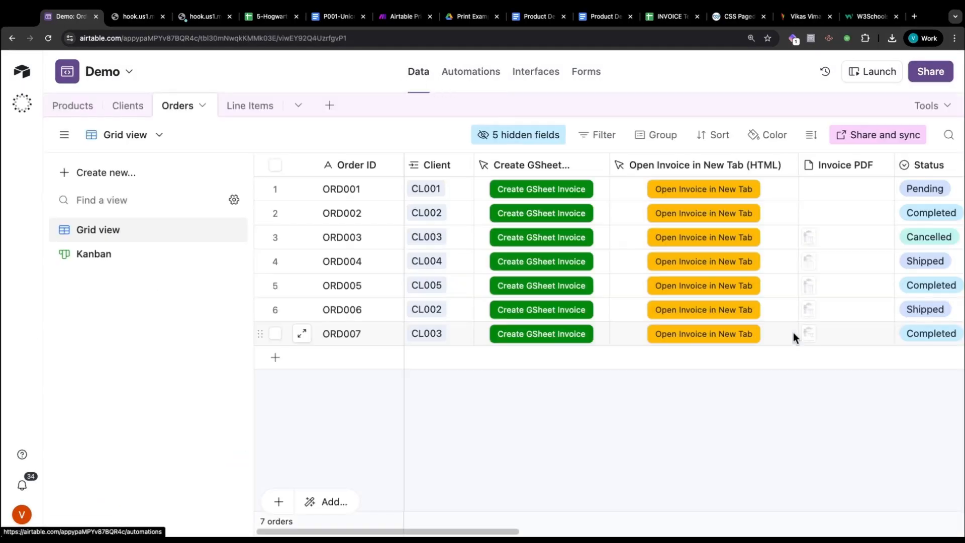
scroll(706, 342, right, 5)
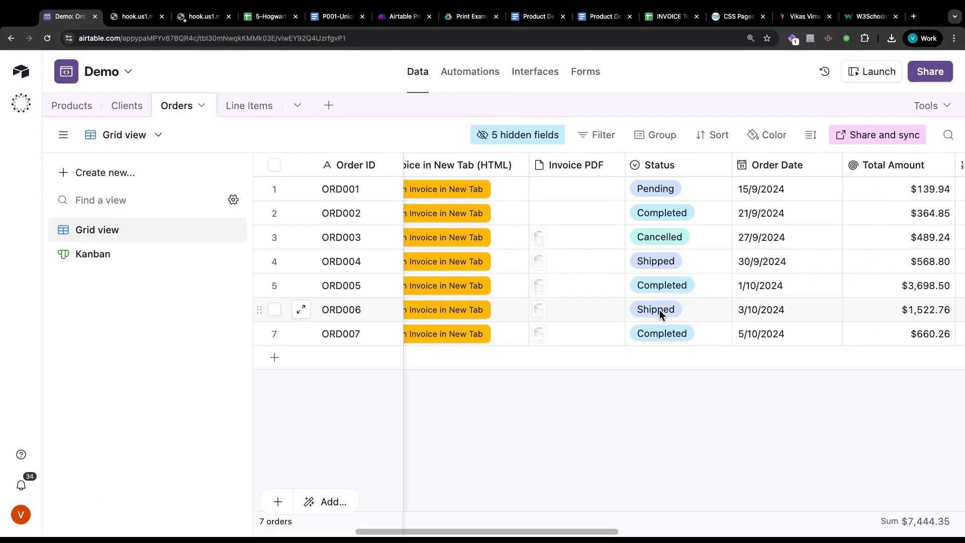
click(592, 307)
key(Delete)
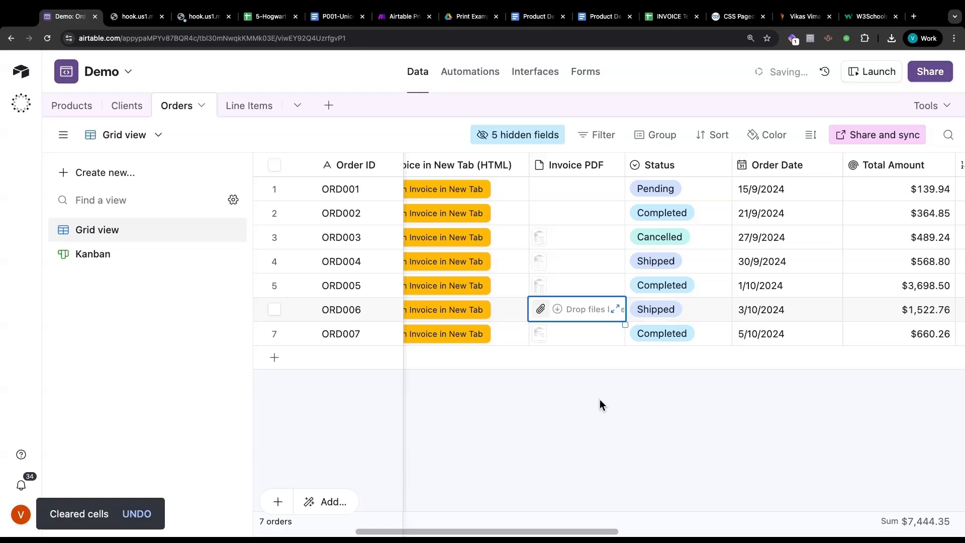
click(598, 399)
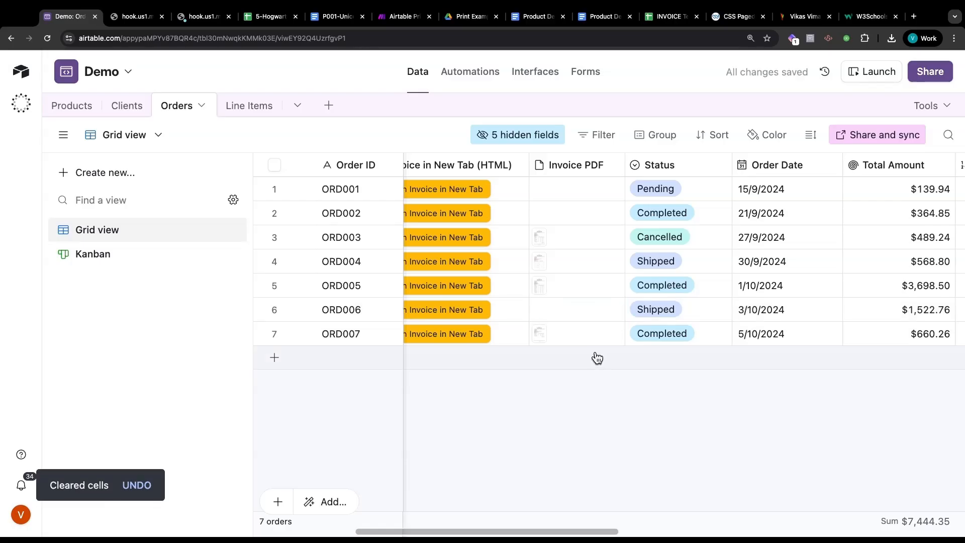
click(588, 315)
click(700, 318)
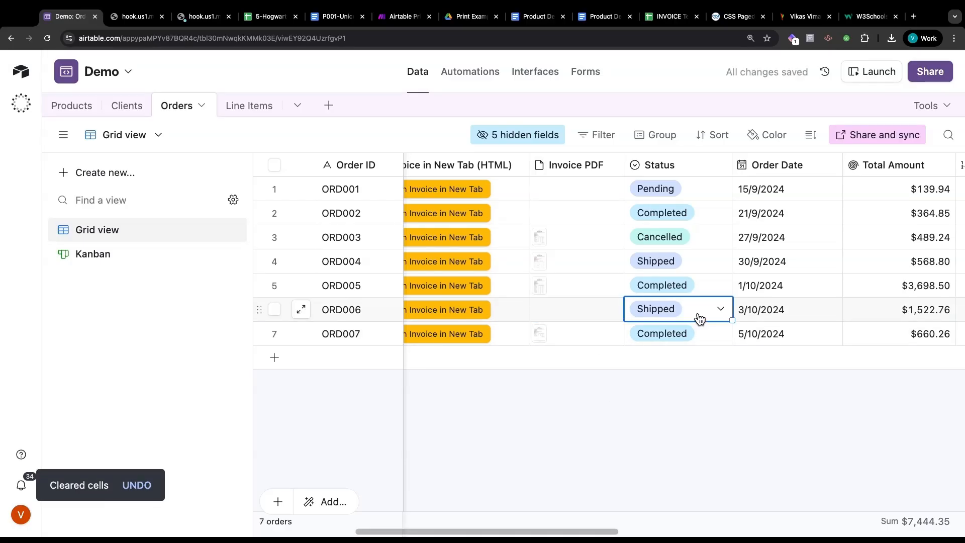
click(653, 436)
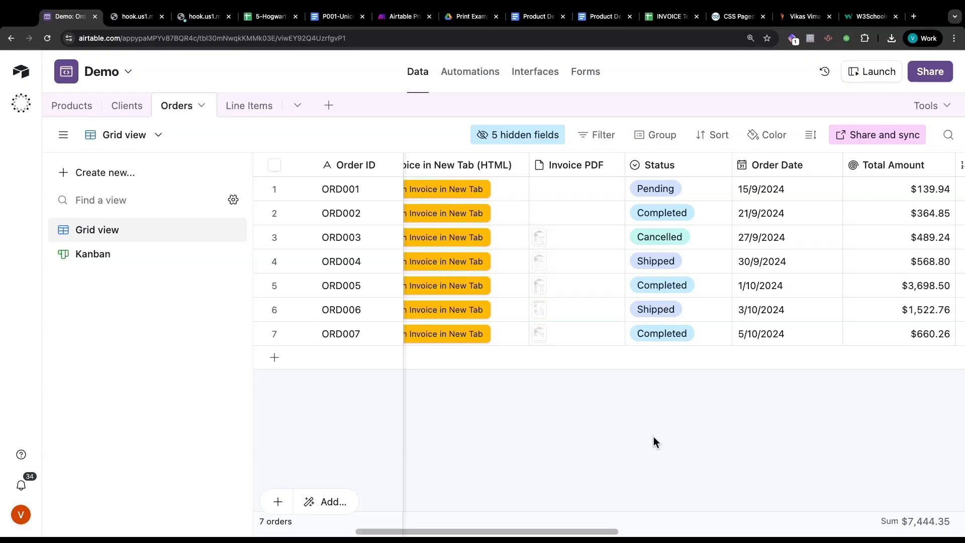
Open the regenerated Invoice PDF attachment of ORD006, examine its line items and amount payable, and close the preview.
click(538, 308)
click(561, 308)
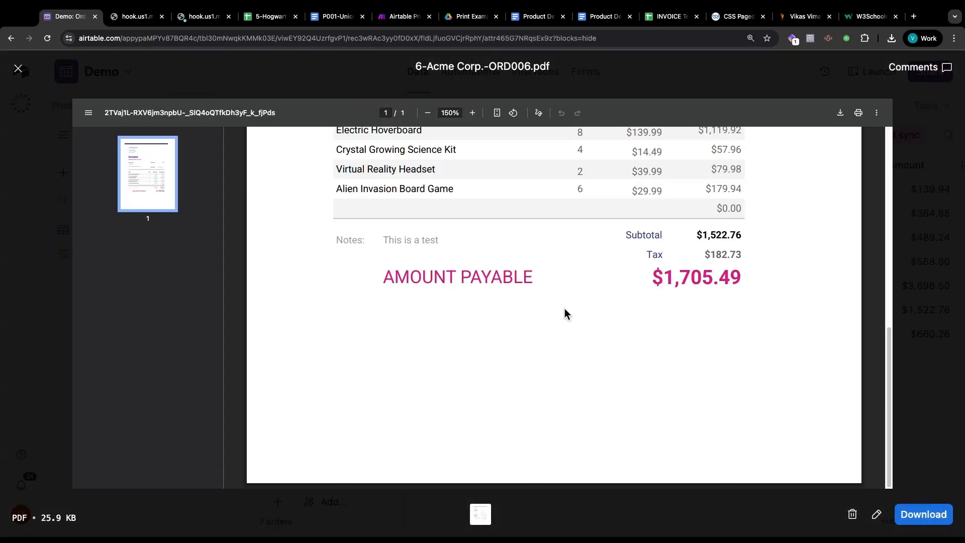
key(Escape)
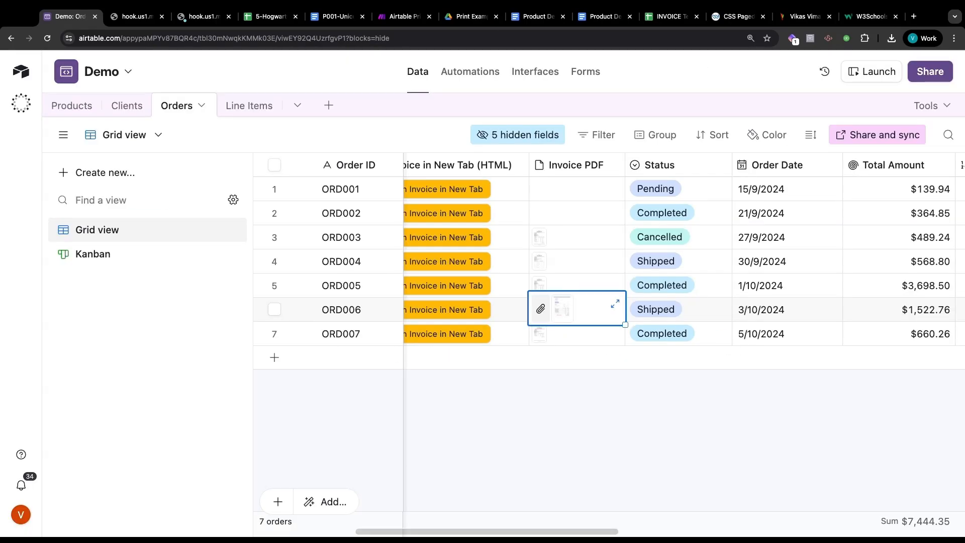